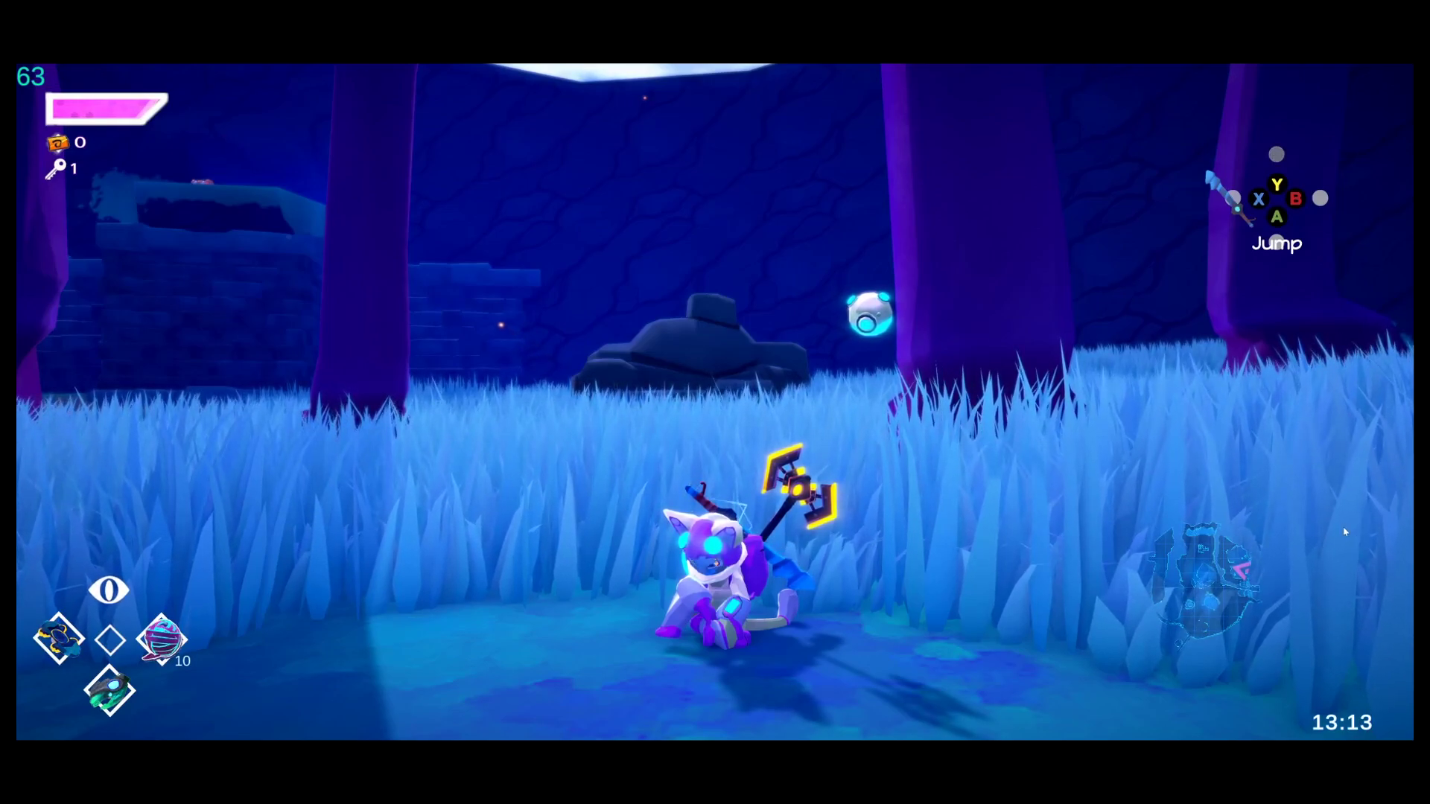
# Walk the character forward through the tall blue grass, then paint a green-tinted grass patch.
pyautogui.press('w')
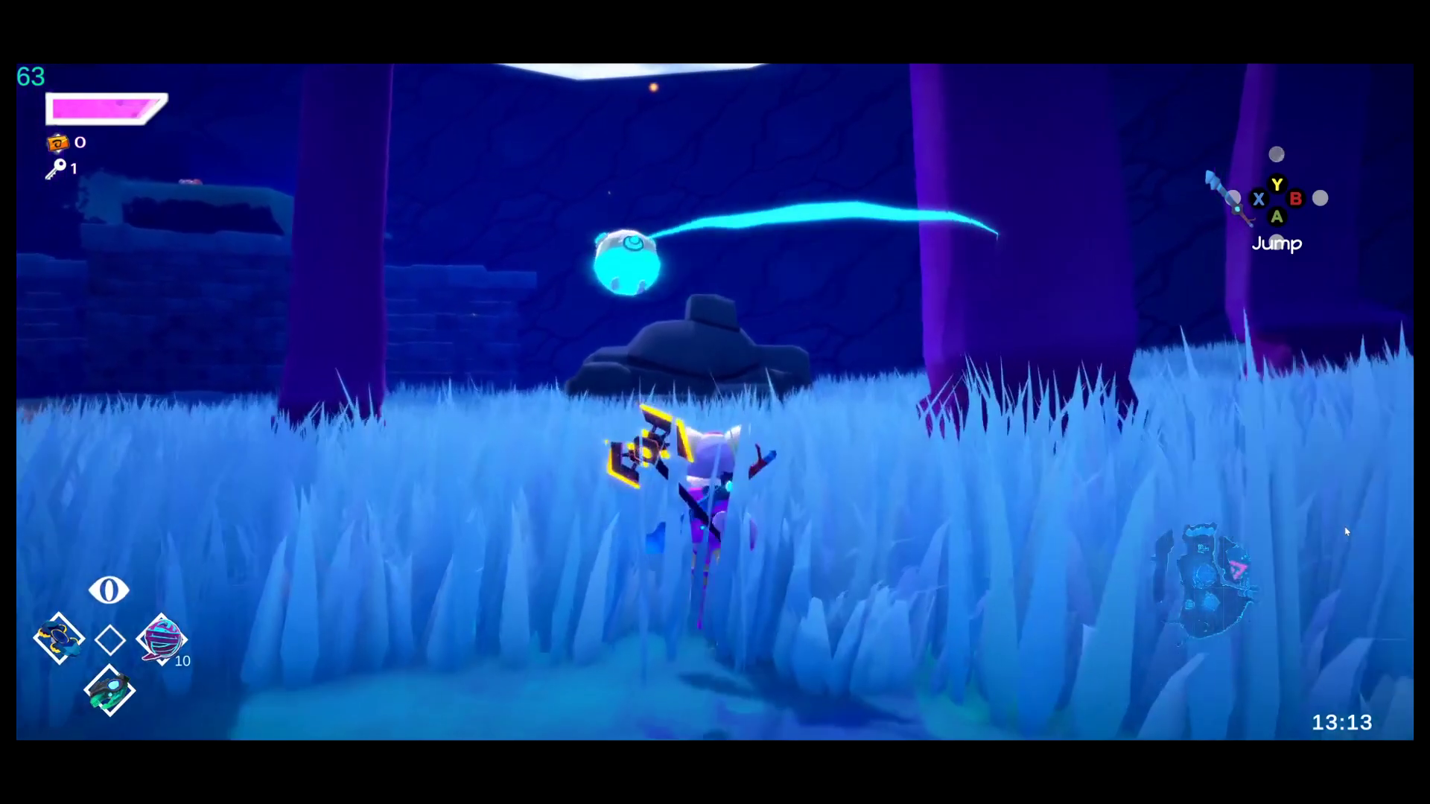
pyautogui.press('w')
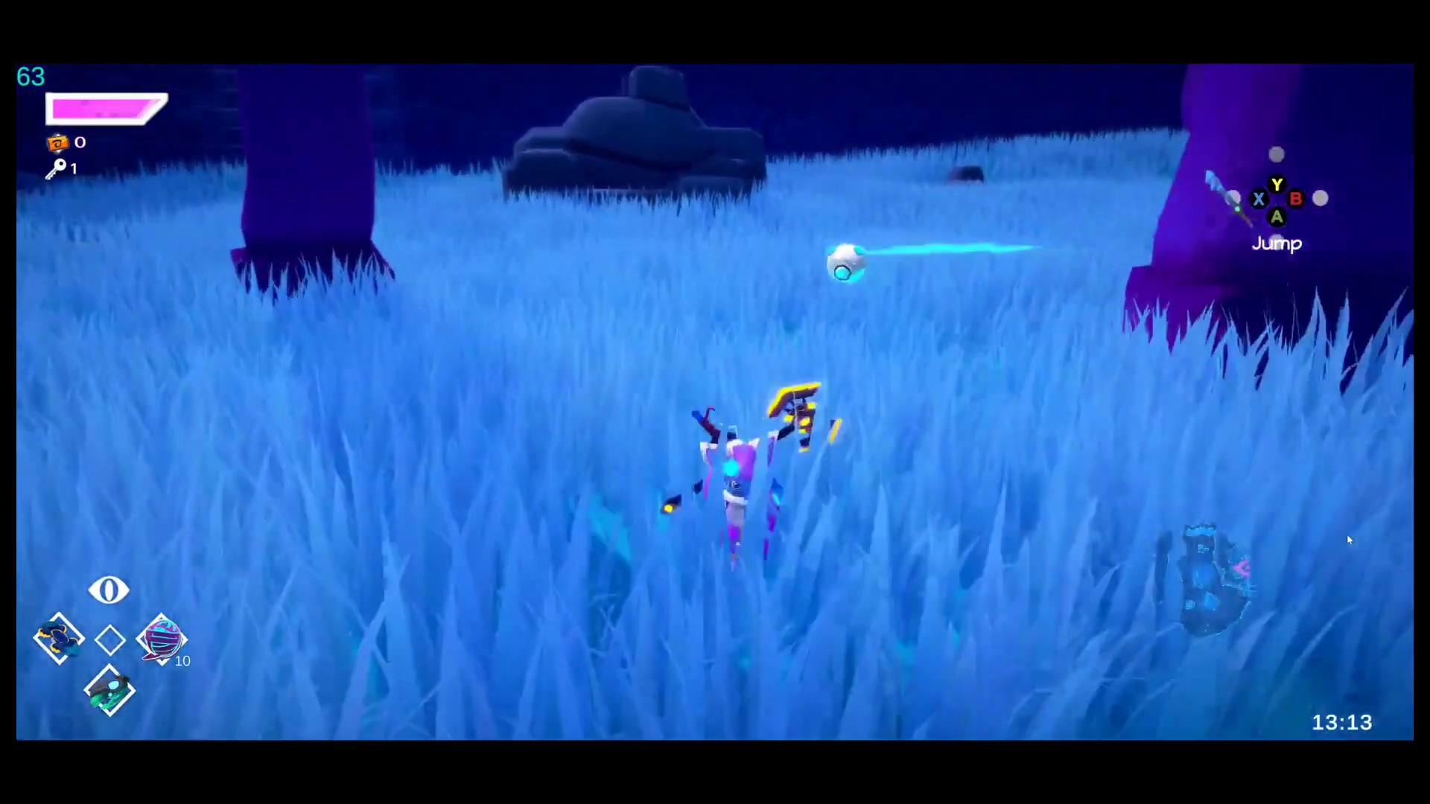
pyautogui.press('w')
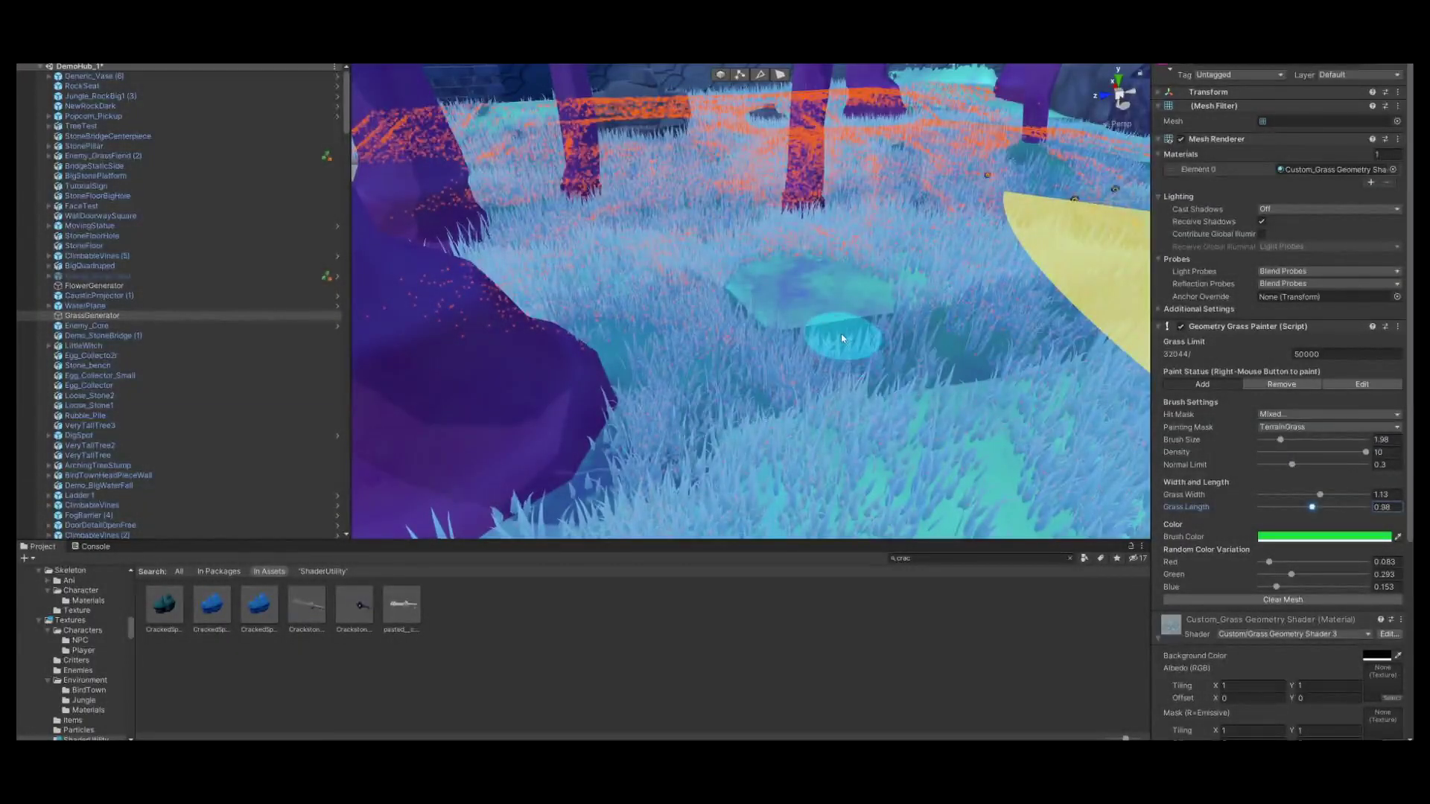
pyautogui.moveTo(842, 339)
pyautogui.mouseDown(button='right')
pyautogui.moveTo(750, 329)
pyautogui.moveTo(729, 272)
pyautogui.moveTo(798, 249)
pyautogui.moveTo(889, 318)
pyautogui.mouseUp(button='right')
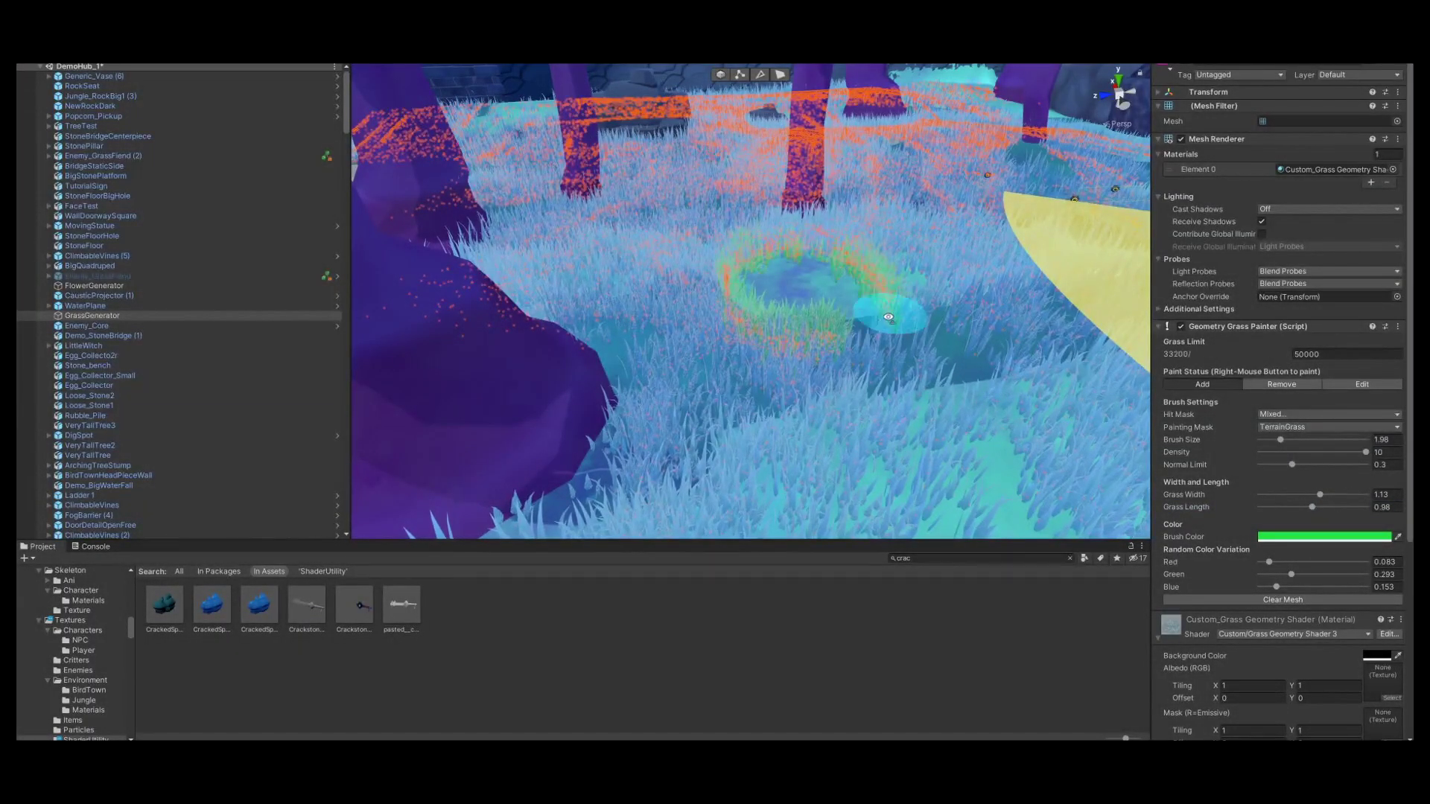
# Erase the ring's lower part and add yellowish grass along the patch's left and bottom edges.
pyautogui.moveTo(929, 411)
pyautogui.mouseDown(button='right')
pyautogui.moveTo(801, 369)
pyautogui.moveTo(812, 313)
pyautogui.mouseUp(button='right')
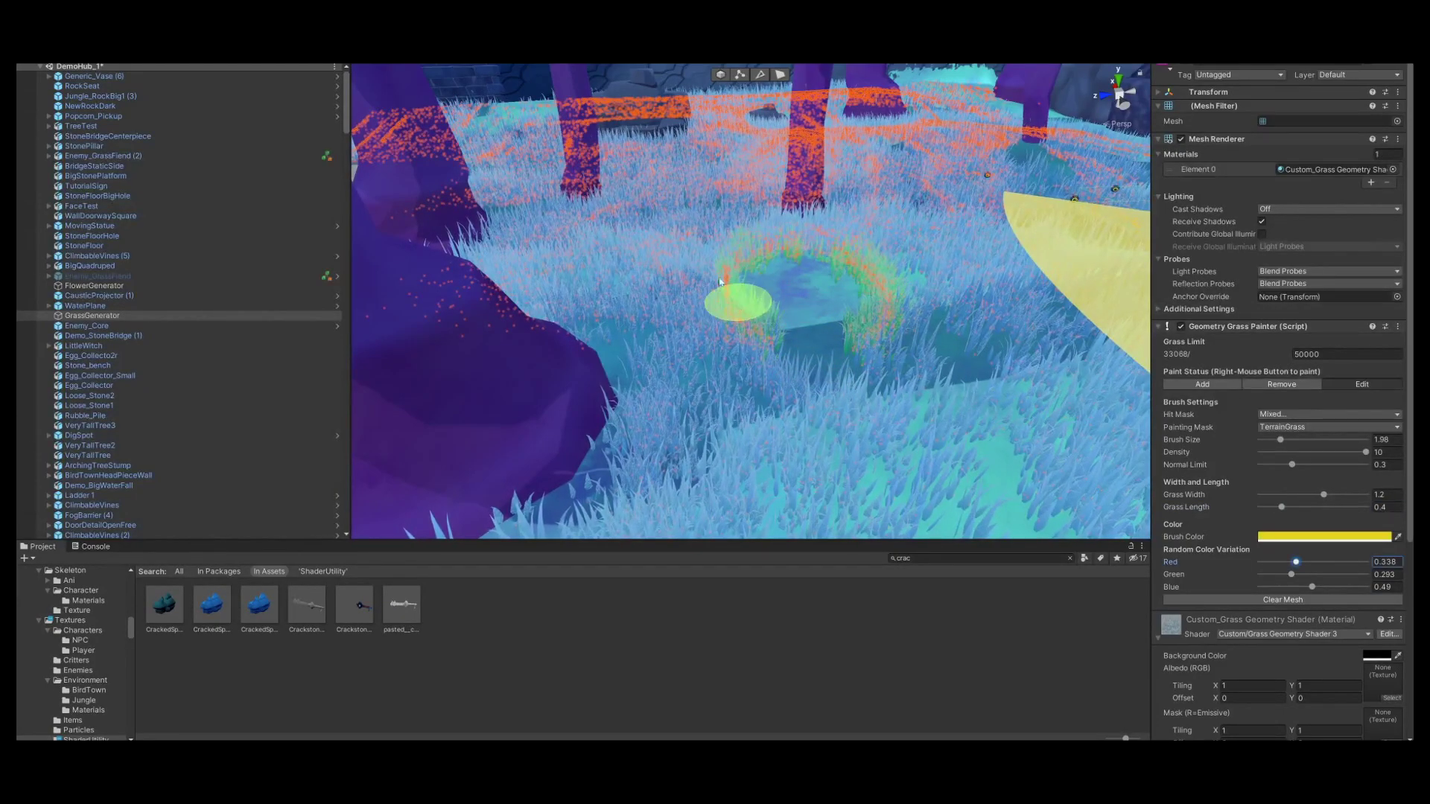
pyautogui.moveTo(720, 281)
pyautogui.mouseDown(button='right')
pyautogui.moveTo(715, 231)
pyautogui.moveTo(700, 302)
pyautogui.moveTo(782, 369)
pyautogui.moveTo(910, 347)
pyautogui.moveTo(916, 294)
pyautogui.moveTo(840, 230)
pyautogui.moveTo(660, 297)
pyautogui.moveTo(910, 295)
pyautogui.mouseUp(button='right')
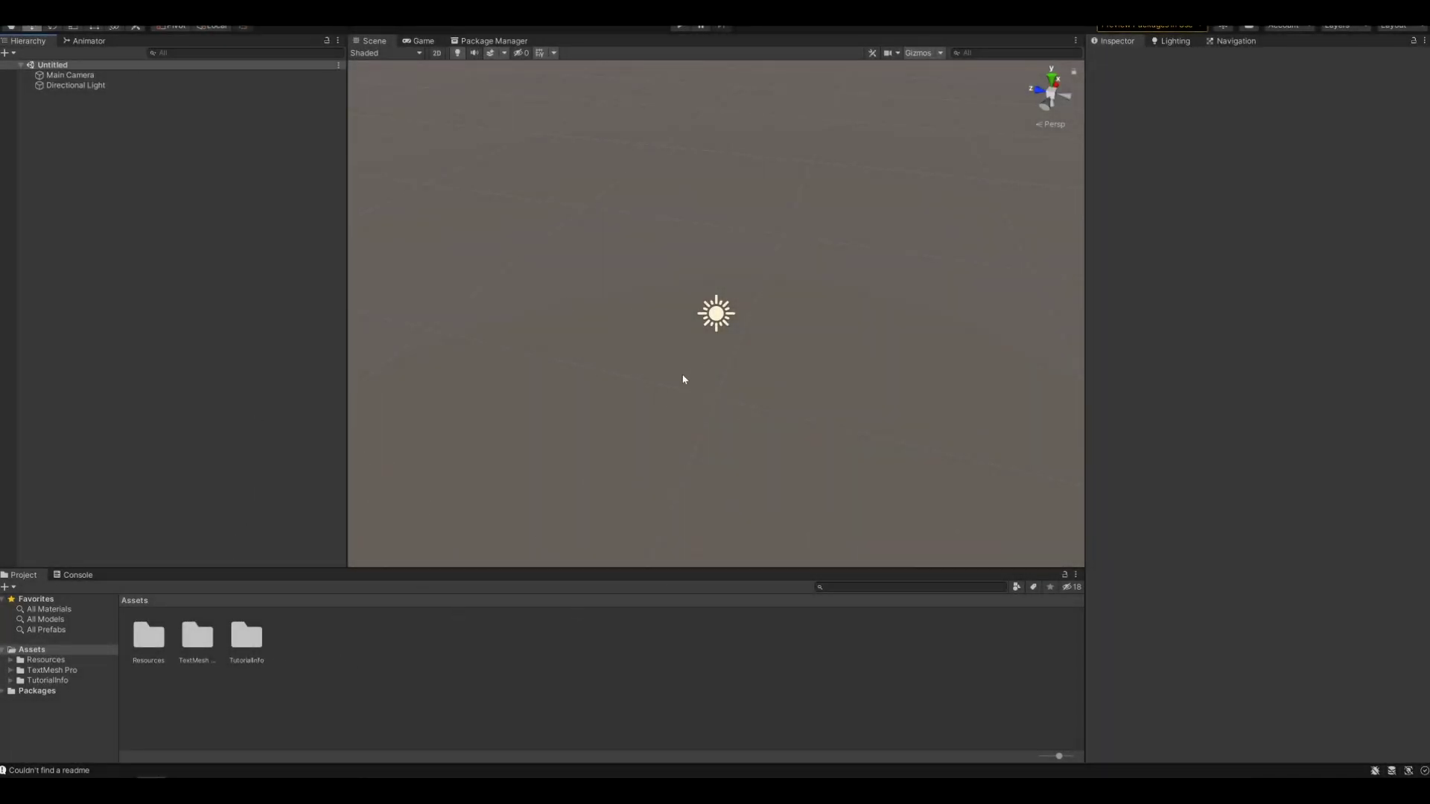
pyautogui.click(499, 671)
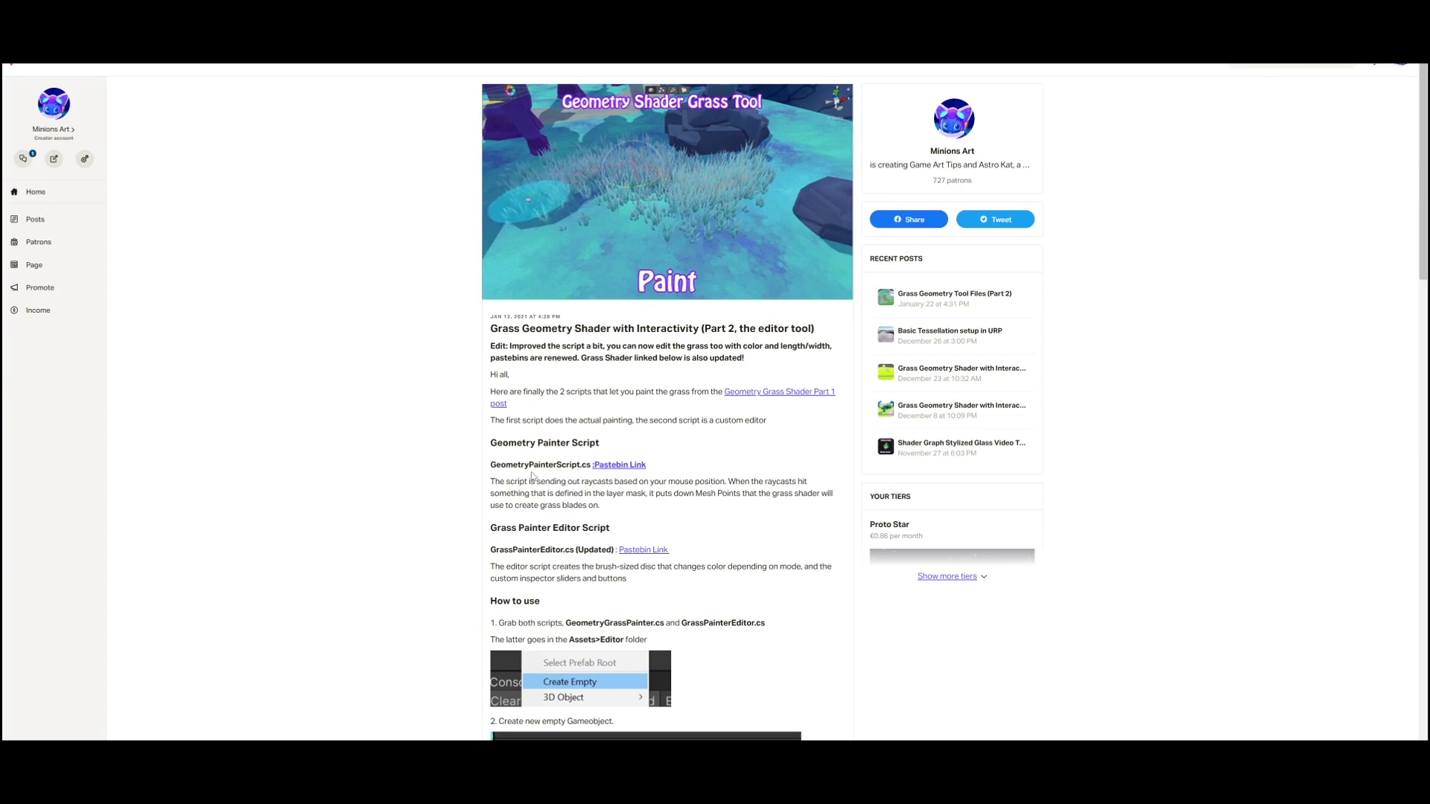
# Scroll through the Part 2 post and the GeometryPainterScript Pastebin code.
pyautogui.scroll(-5, 566, 462)
pyautogui.scroll(5, 645, 435)
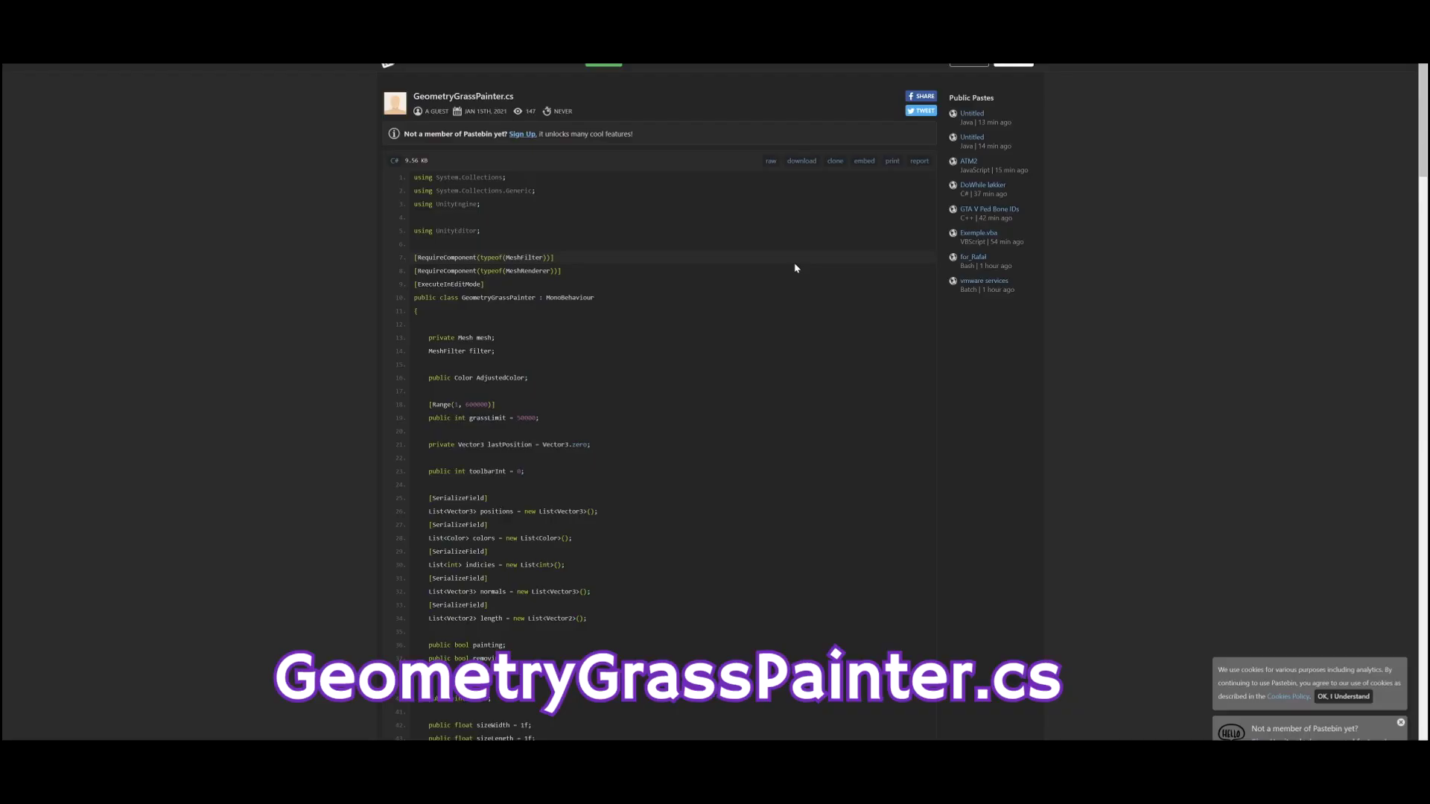
pyautogui.scroll(-5, 794, 262)
pyautogui.scroll(-4, 794, 269)
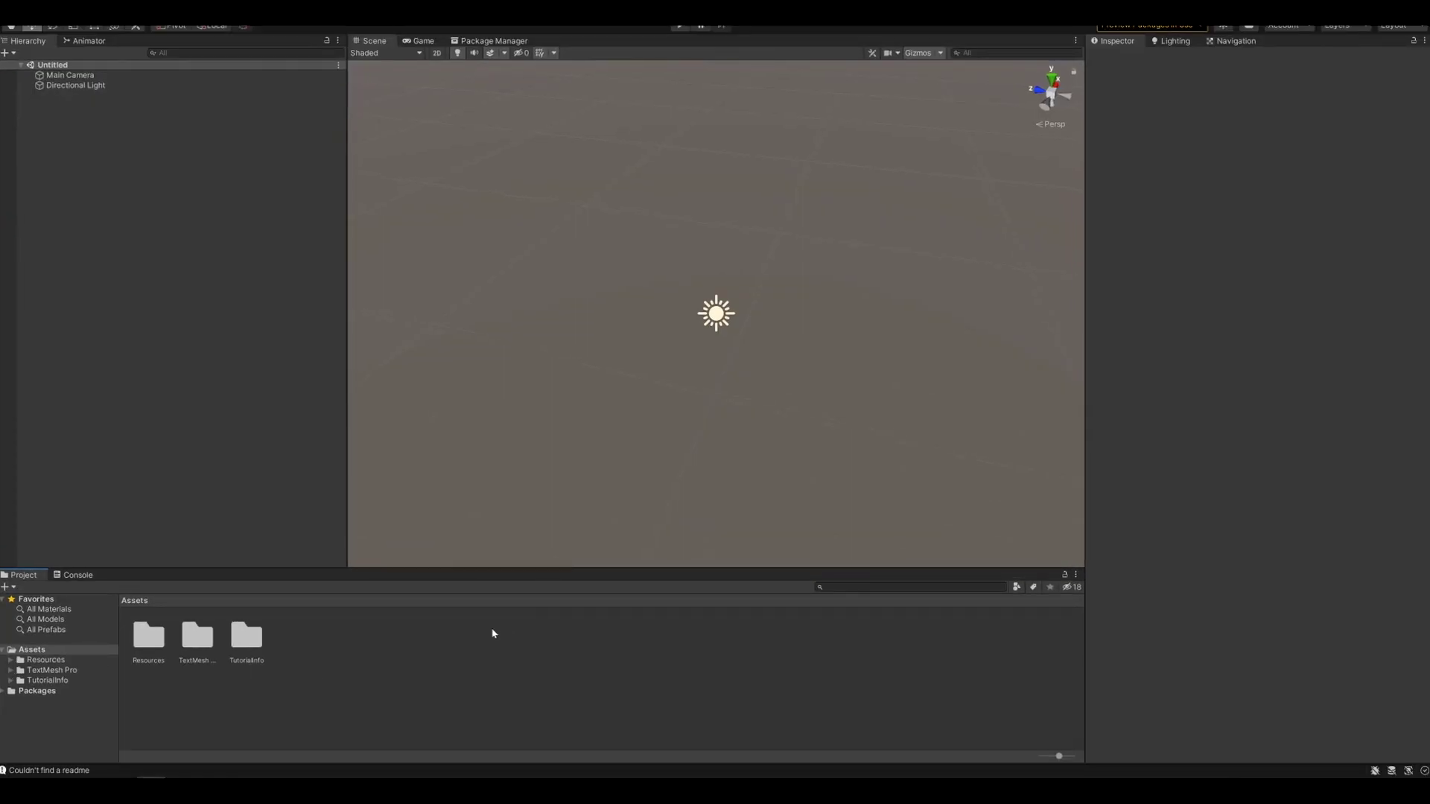
# Create GeometryGrassPainter.cs, paste in the painter code and save it, then add a second C# script.
pyautogui.rightClick(388, 645)
pyautogui.moveTo(462, 369)
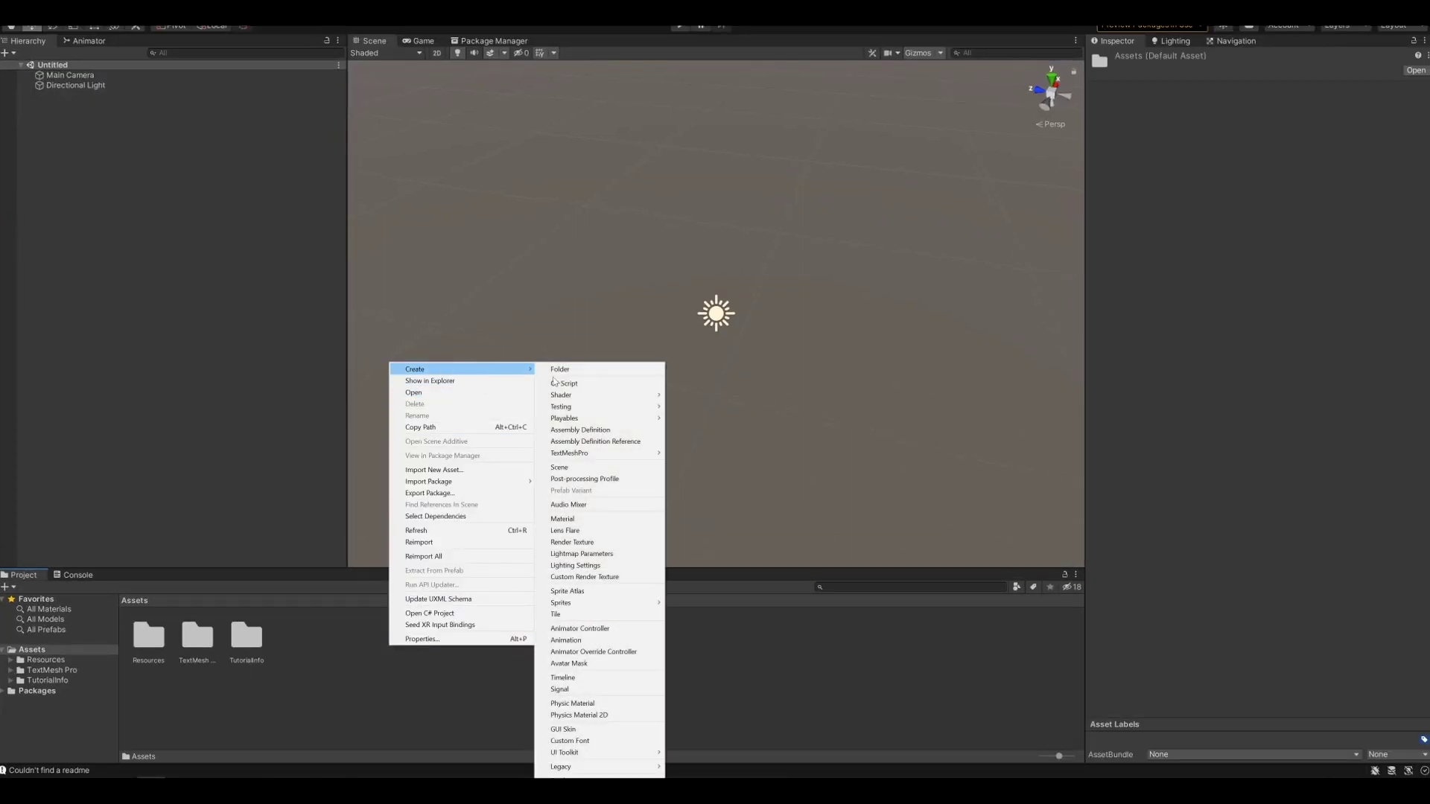
pyautogui.click(588, 385)
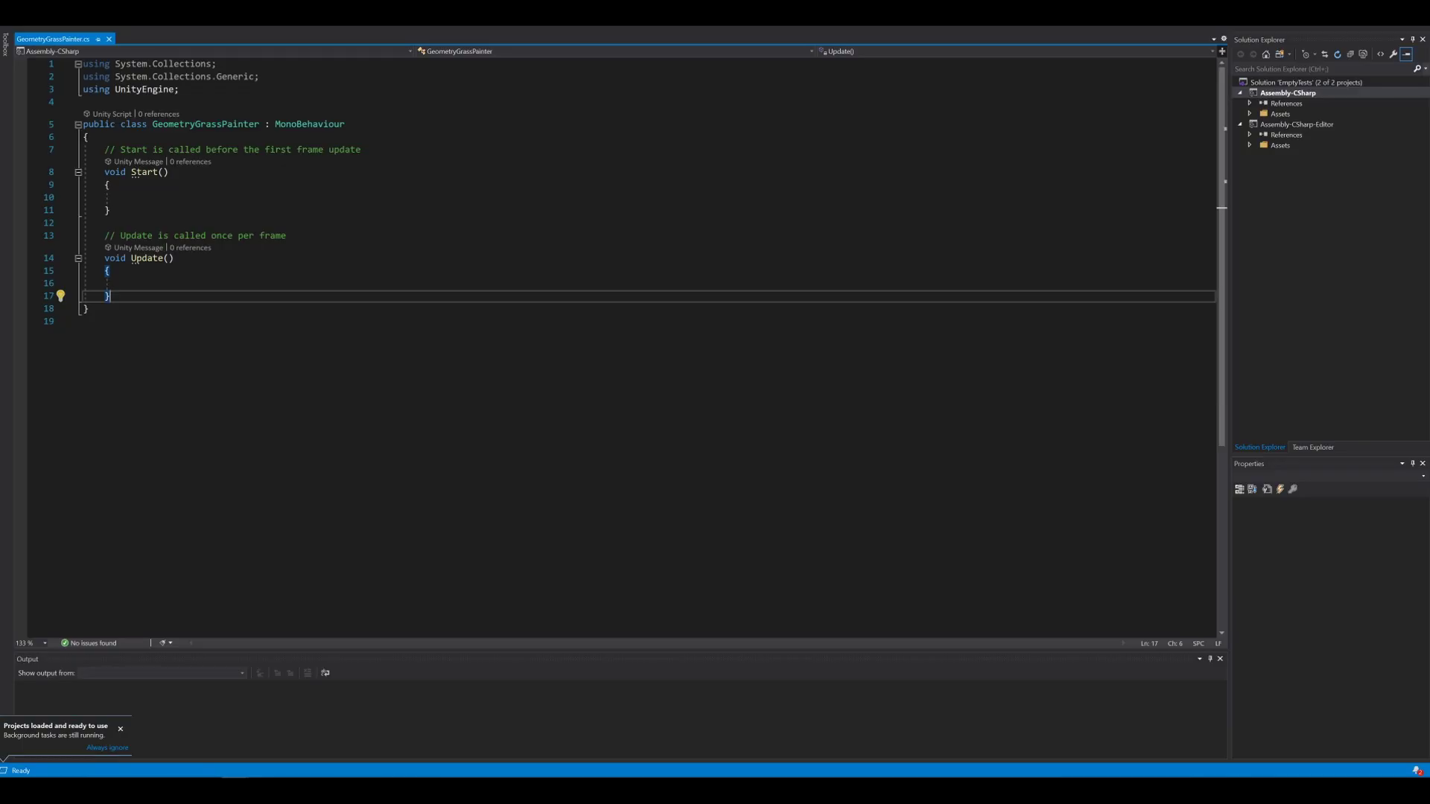
pyautogui.hotkey('ctrl', 'a')
pyautogui.hotkey('ctrl', 'v')
pyautogui.hotkey('ctrl', 's')
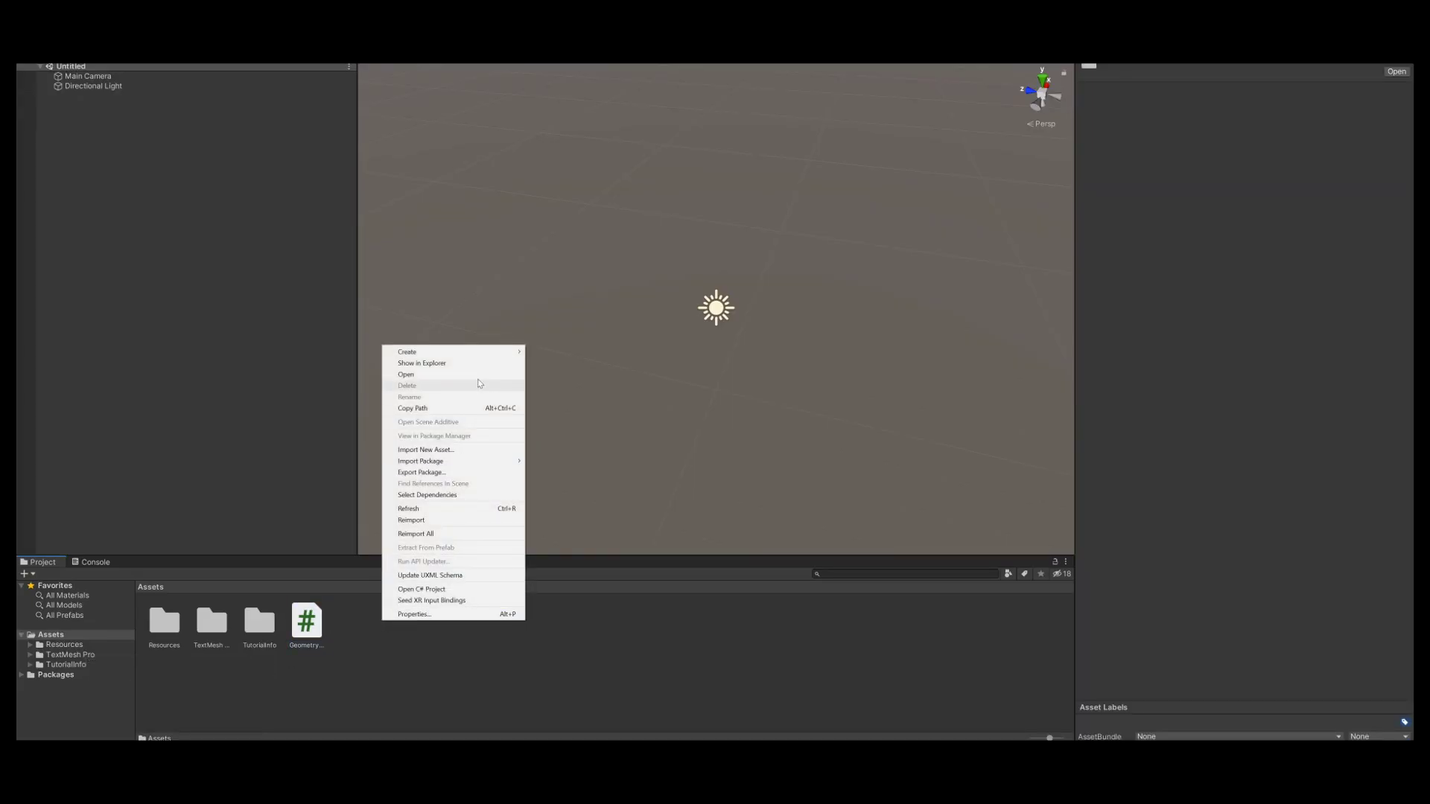
pyautogui.moveTo(447, 352)
pyautogui.click(566, 365)
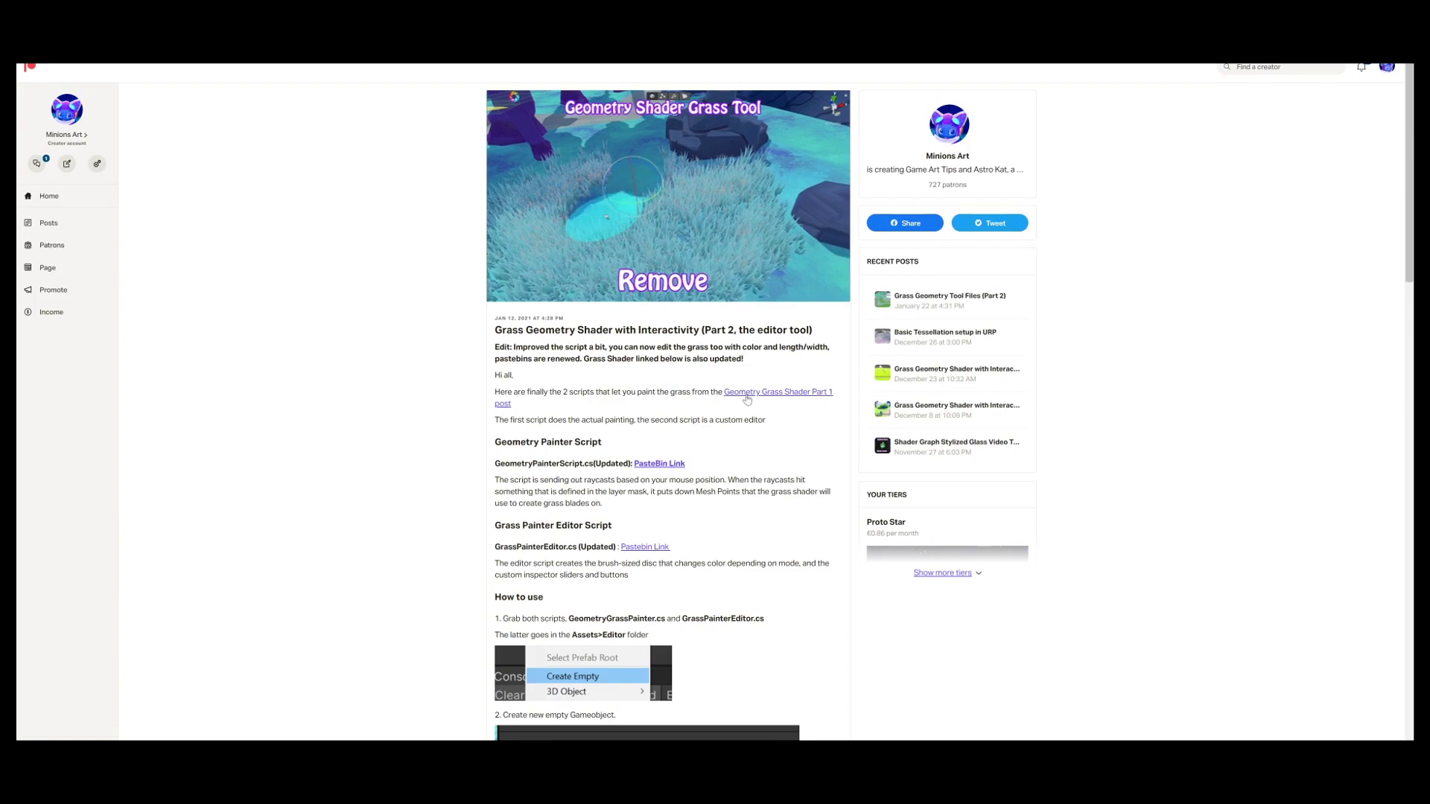
# Open the Geometry Grass Shader Part 1 post and follow its Pastebin link to GrassGeometry.shader.
pyautogui.click(507, 404)
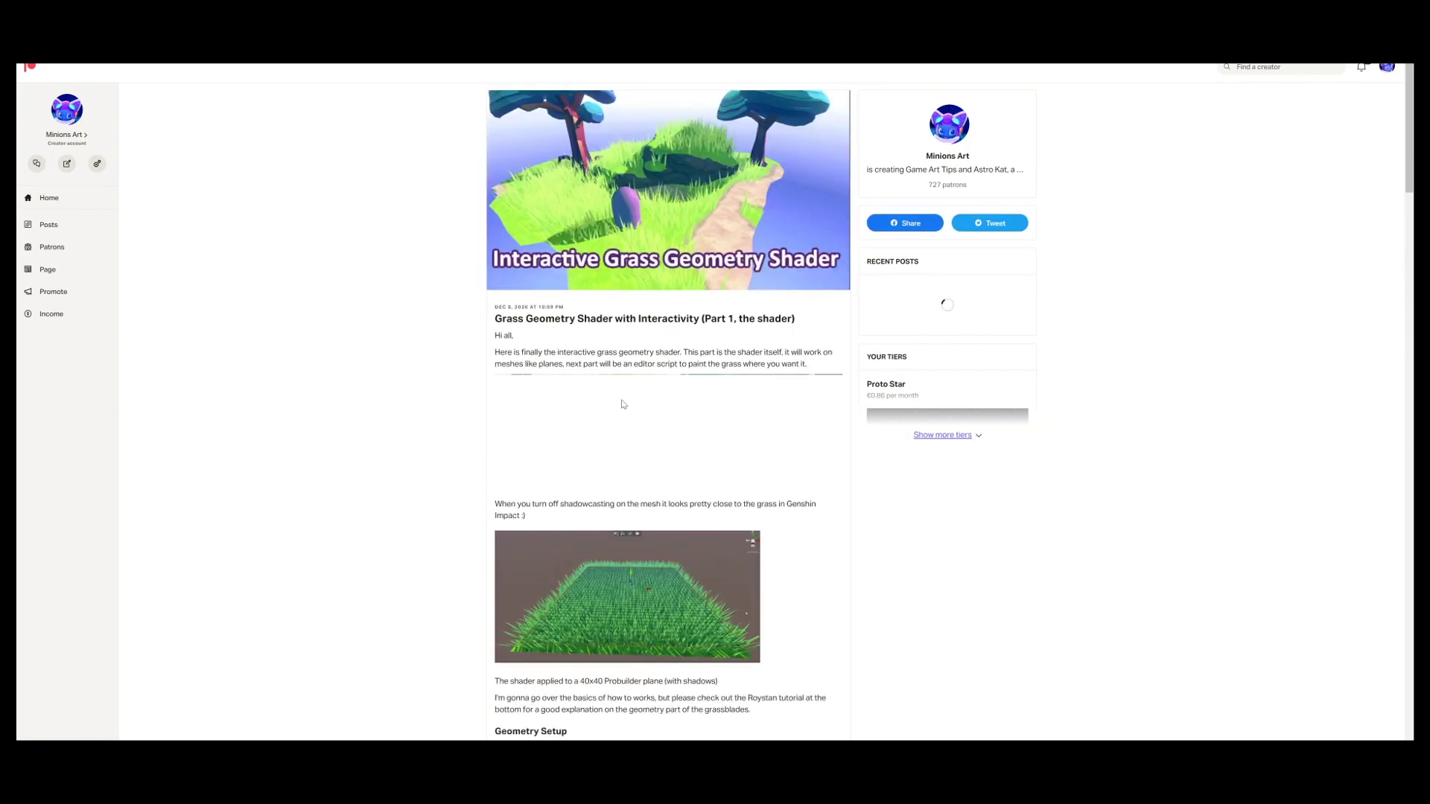
pyautogui.scroll(-20, 665, 411)
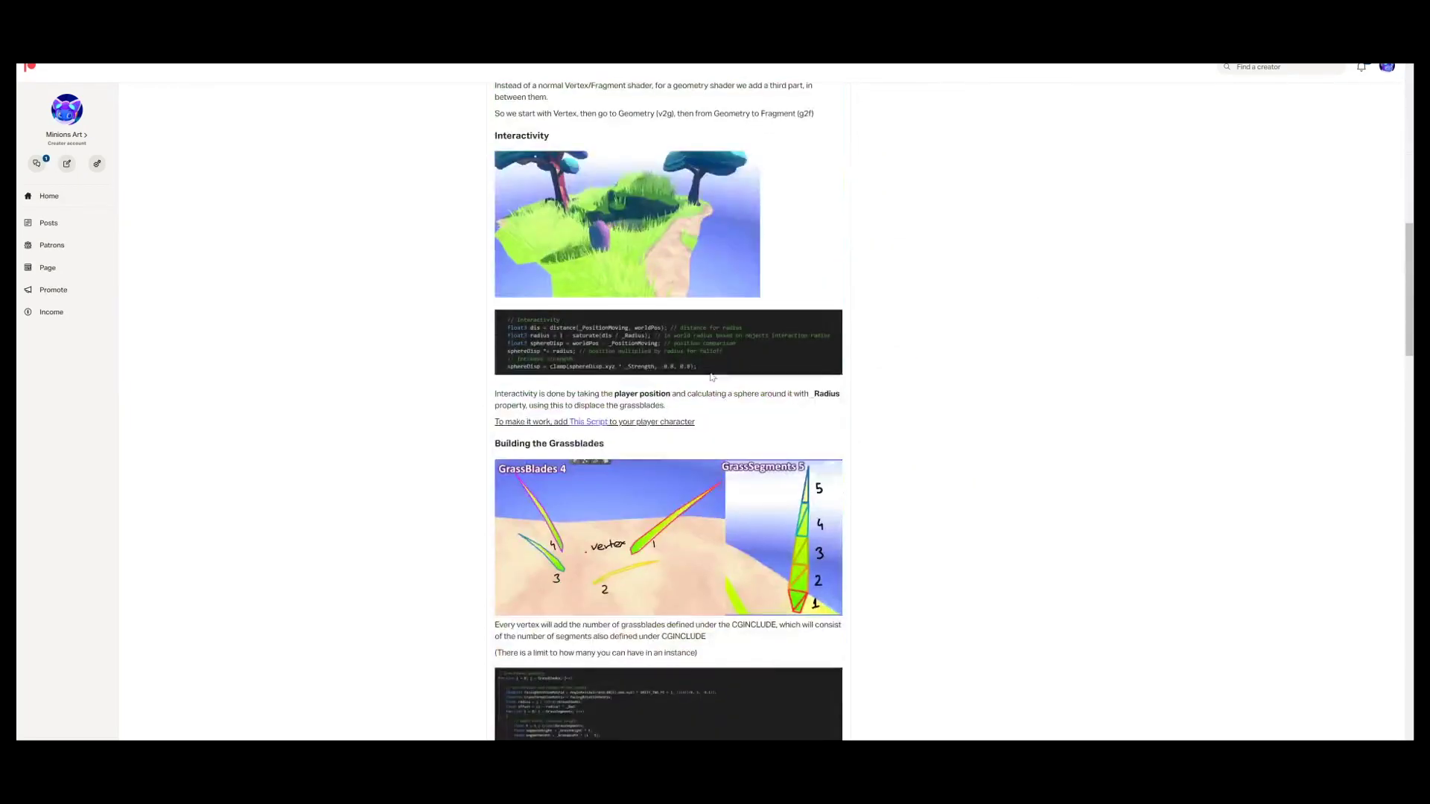
pyautogui.scroll(-8, 710, 394)
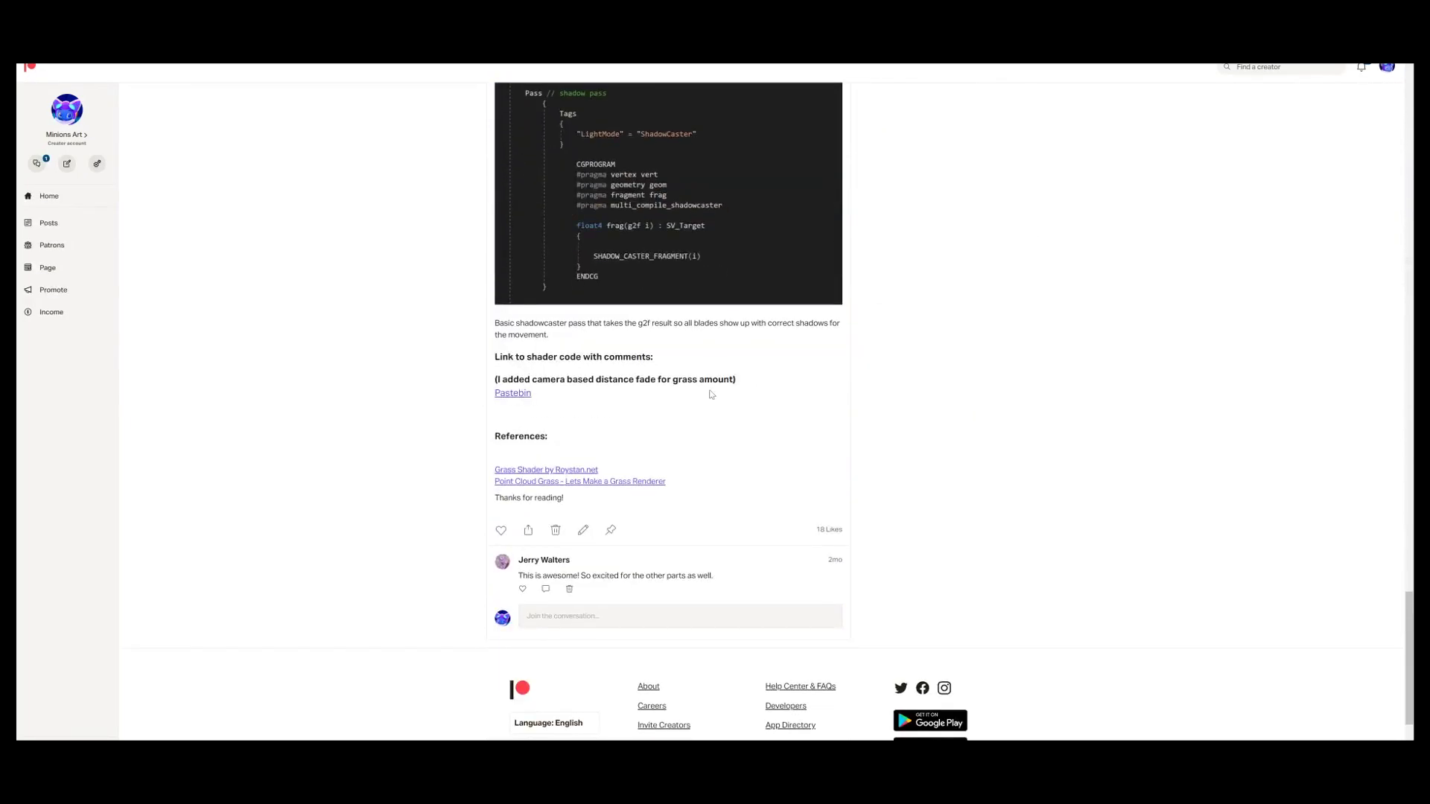
pyautogui.click(514, 394)
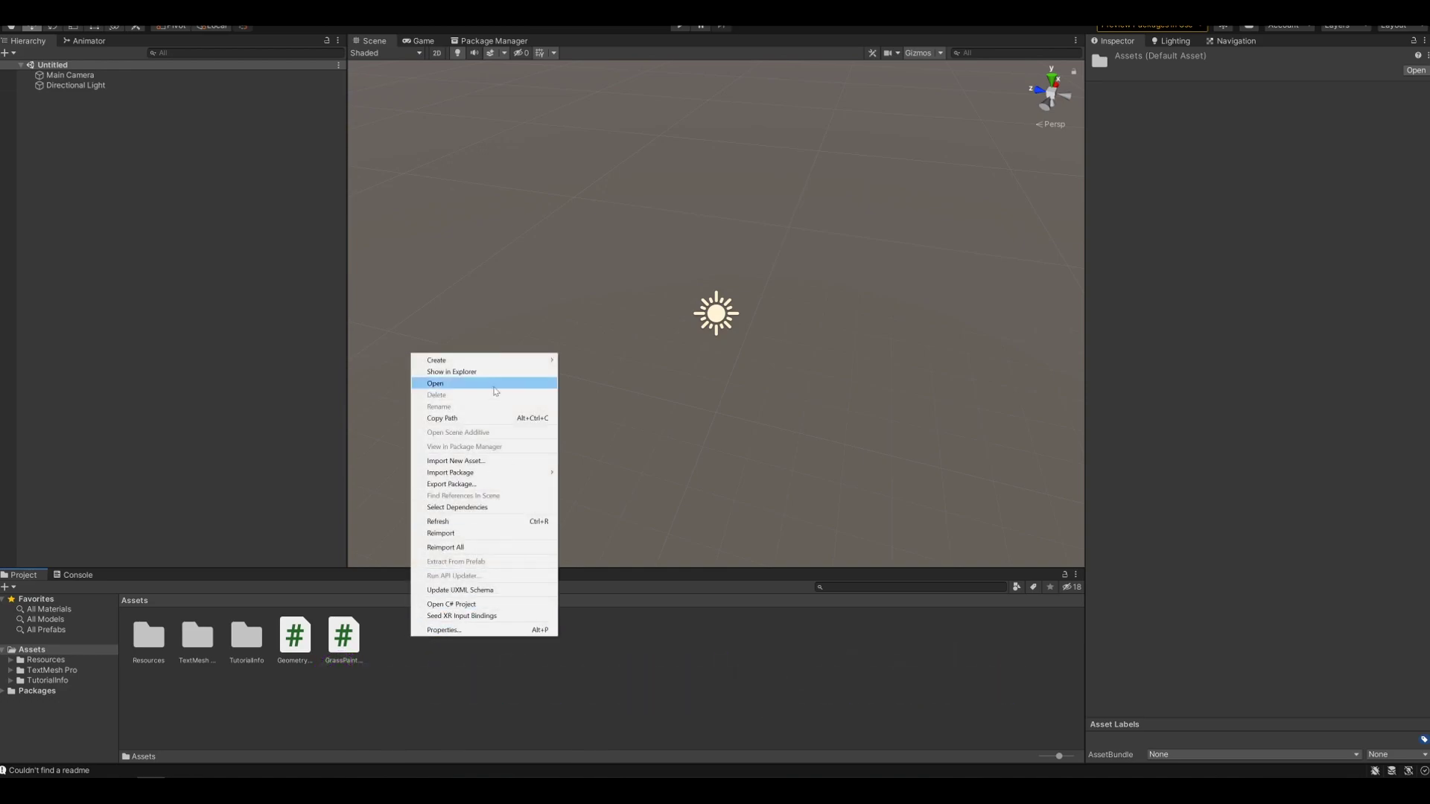
# Create a Standard Surface Shader asset named GeometryGrassShader.
pyautogui.moveTo(482, 363)
pyautogui.moveTo(650, 387)
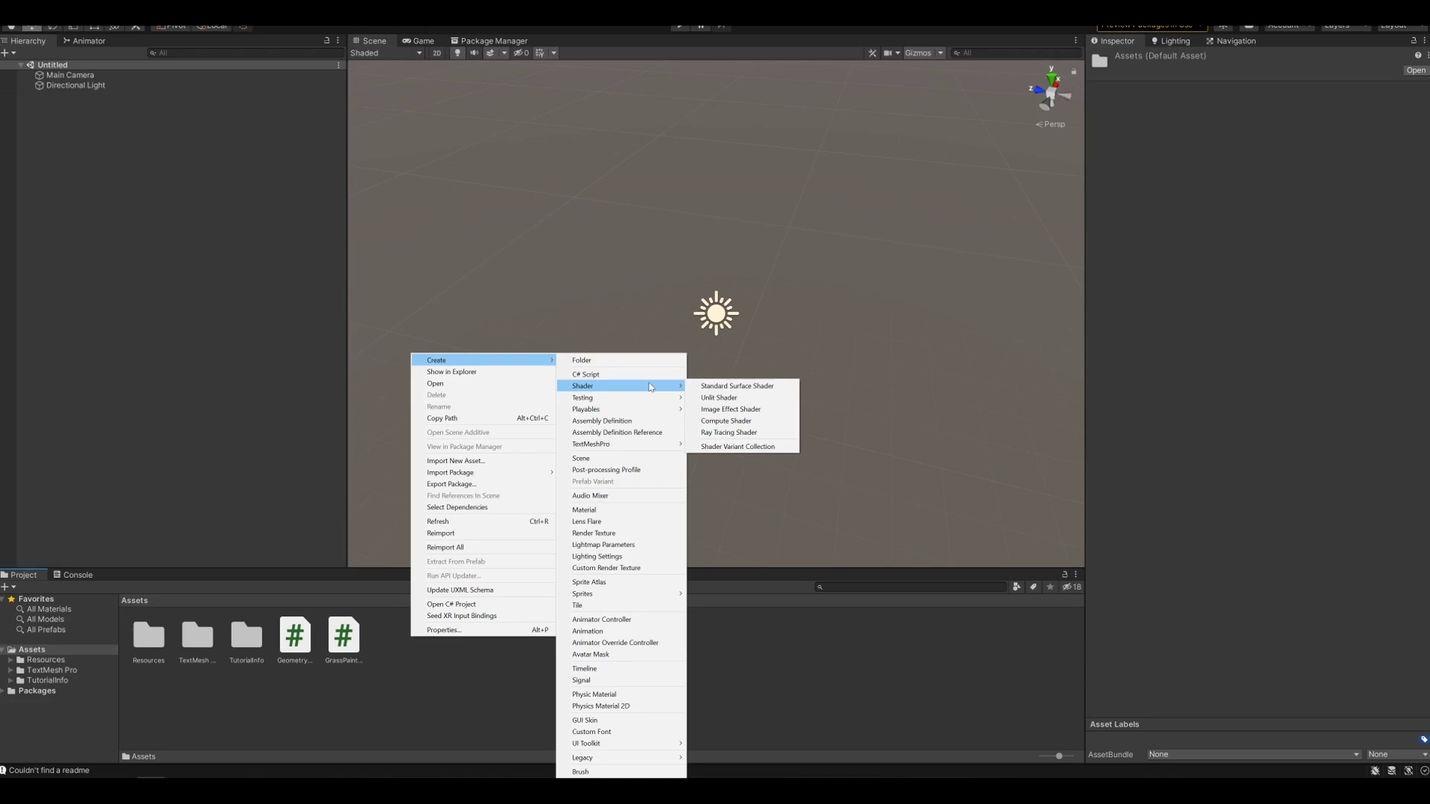
pyautogui.click(719, 386)
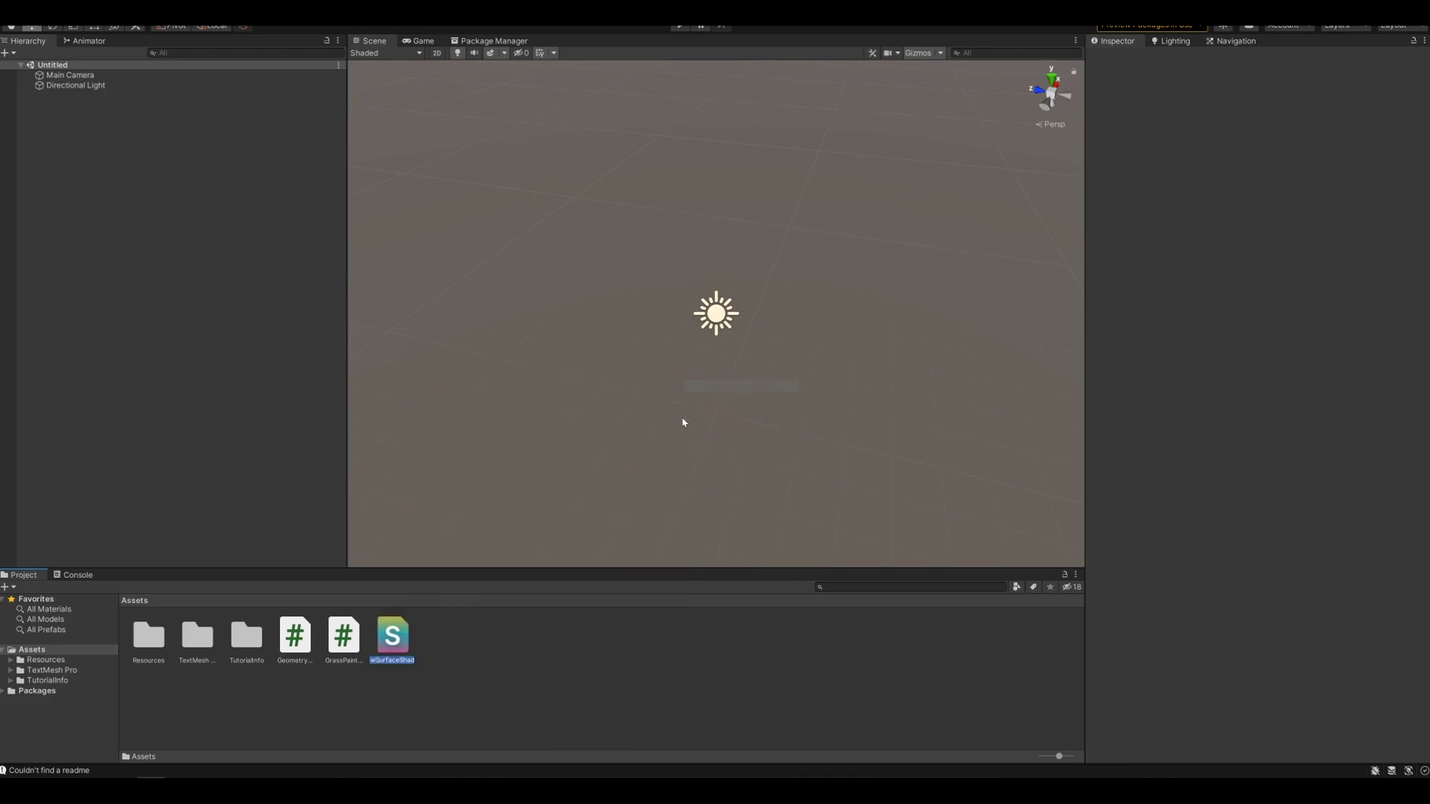
pyautogui.write('GeometryGrawss')
pyautogui.press('BackSpace')
pyautogui.press('BackSpace')
pyautogui.press('BackSpace')
pyautogui.write('ssShader')
pyautogui.press('Return')
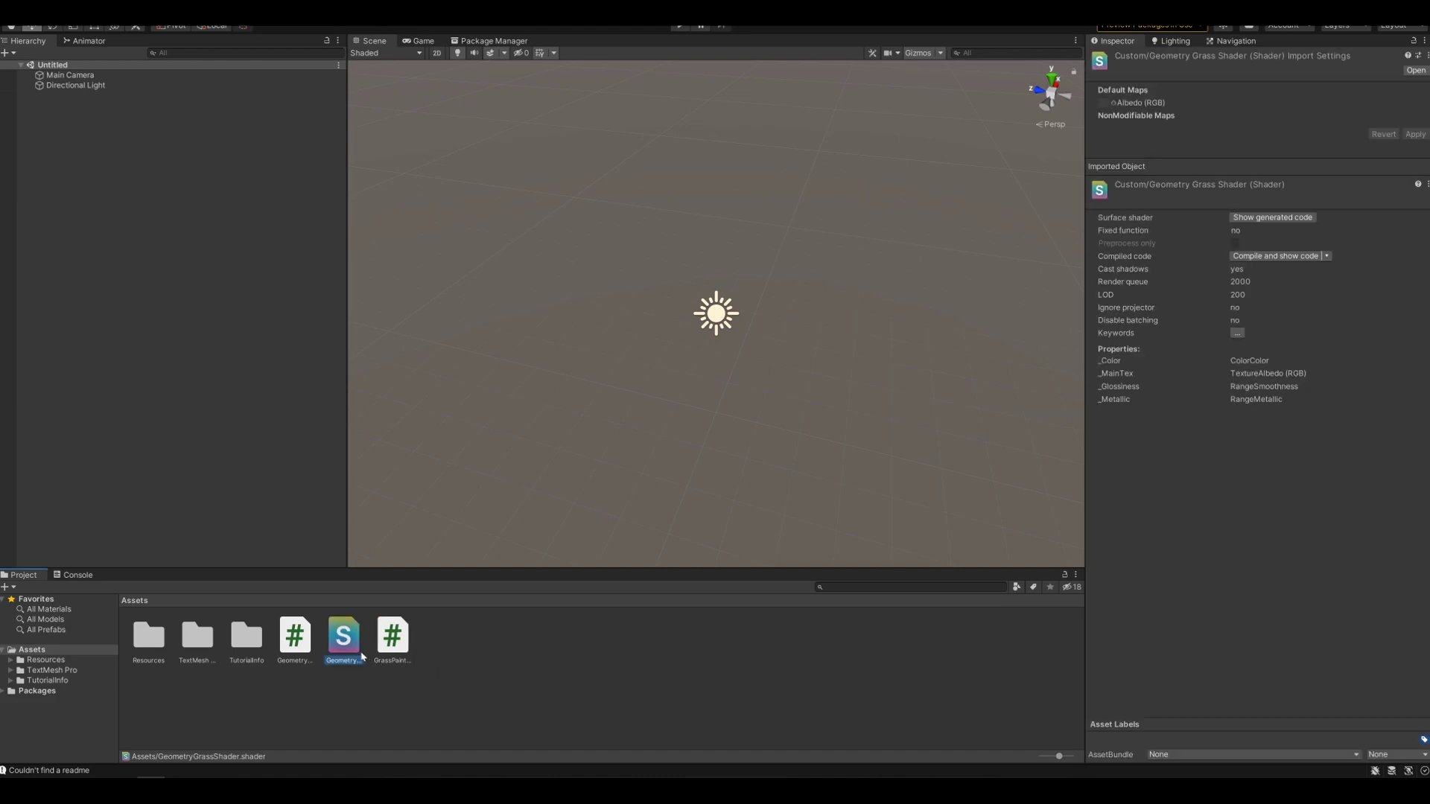
# Replace GeometryGrassShader's default code with the pasted geometry grass shader code and save it.
pyautogui.doubleClick(343, 639)
pyautogui.click(130, 559)
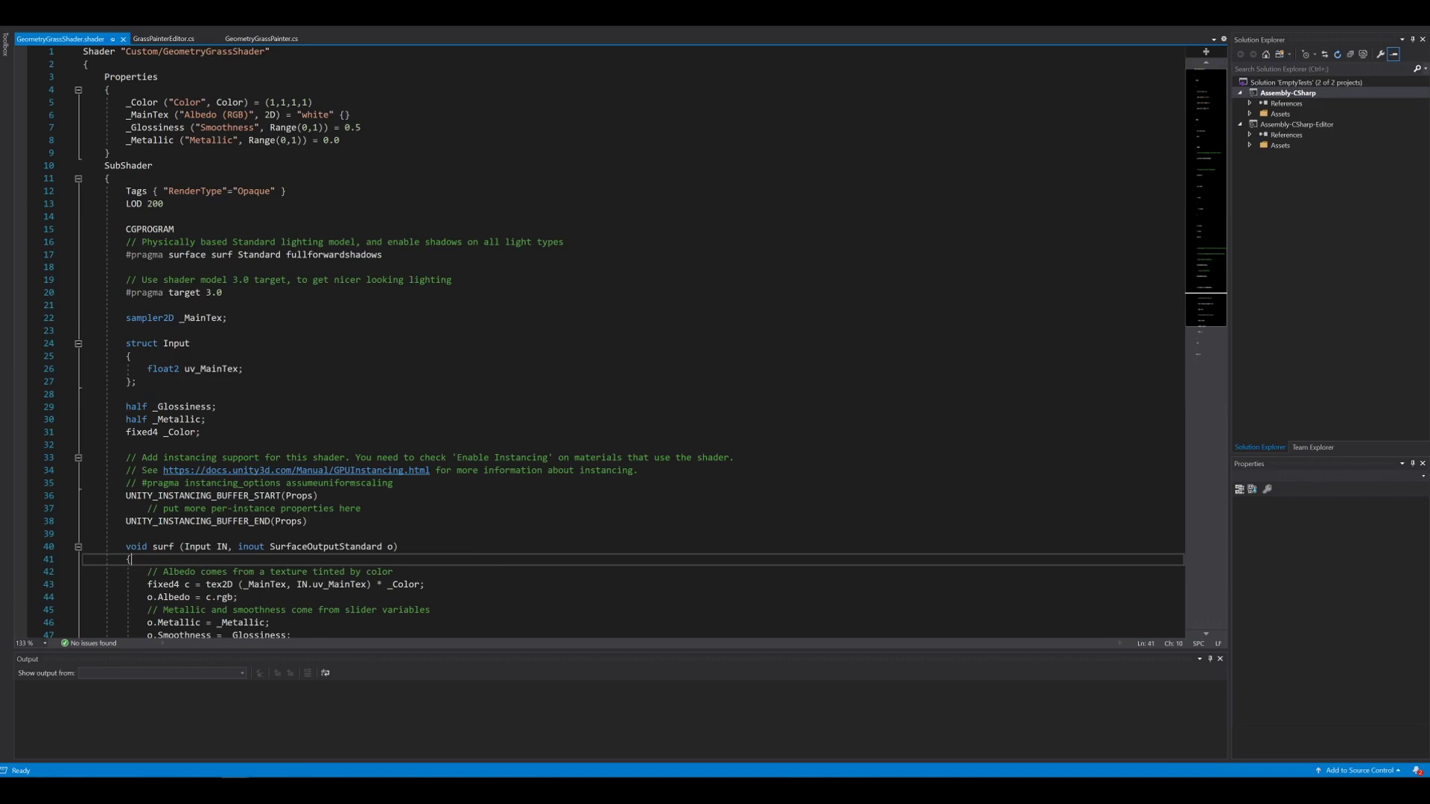
pyautogui.hotkey('ctrl', 'a')
pyautogui.hotkey('ctrl', 'v')
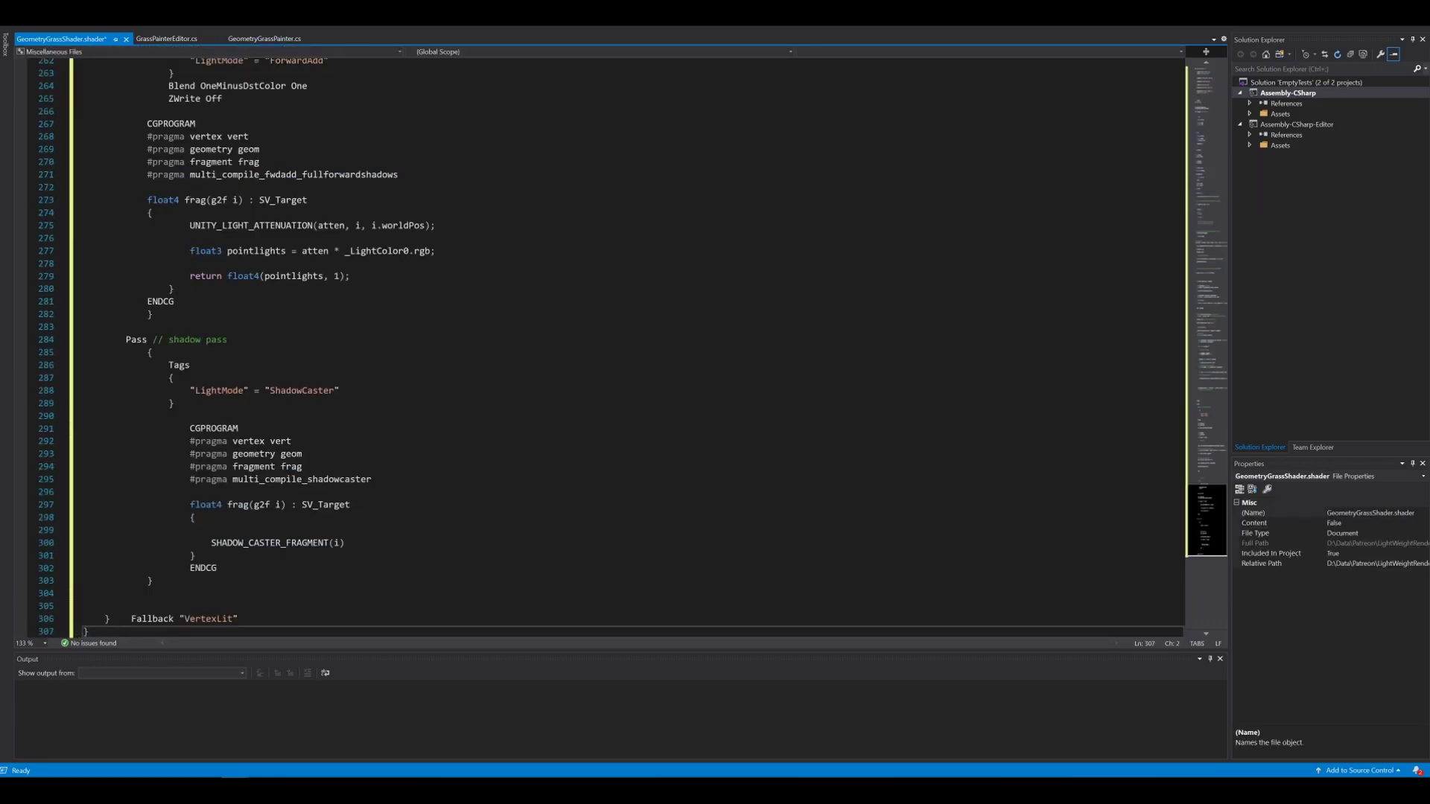
pyautogui.hotkey('ctrl', 's')
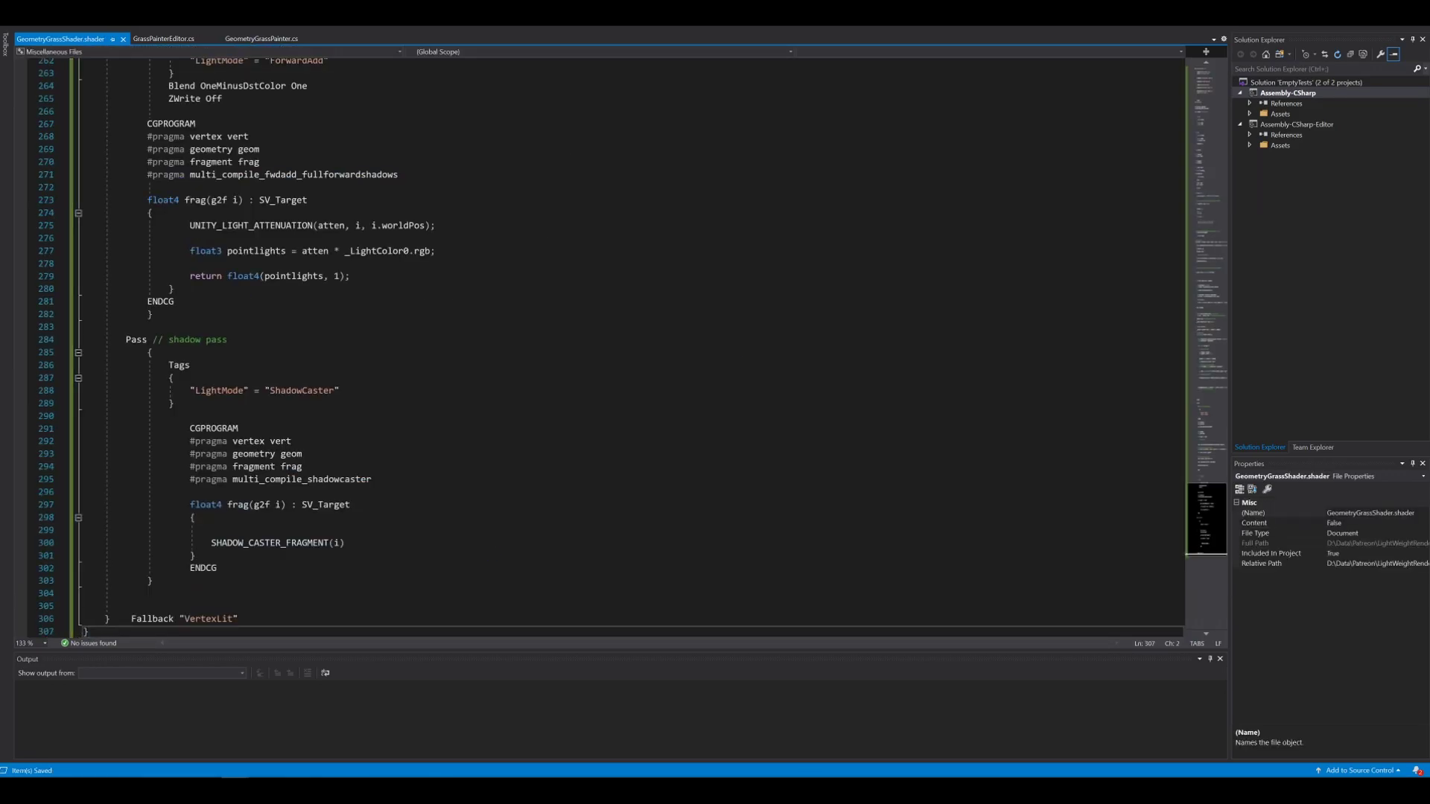
pyautogui.click(207, 743)
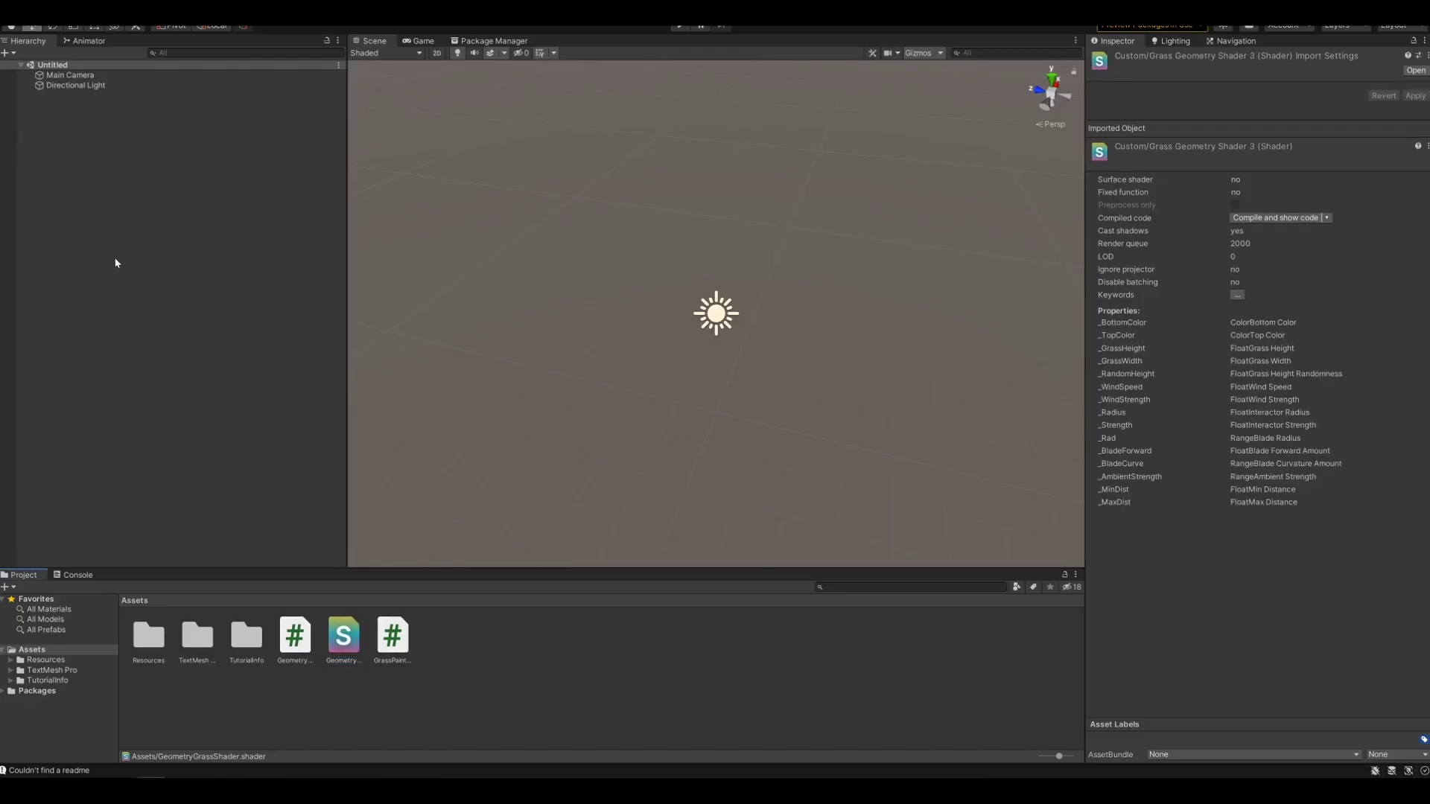
# Add a Plane to the scene as the ground.
pyautogui.click(132, 201)
pyautogui.click(71, 13)
pyautogui.moveTo(97, 50)
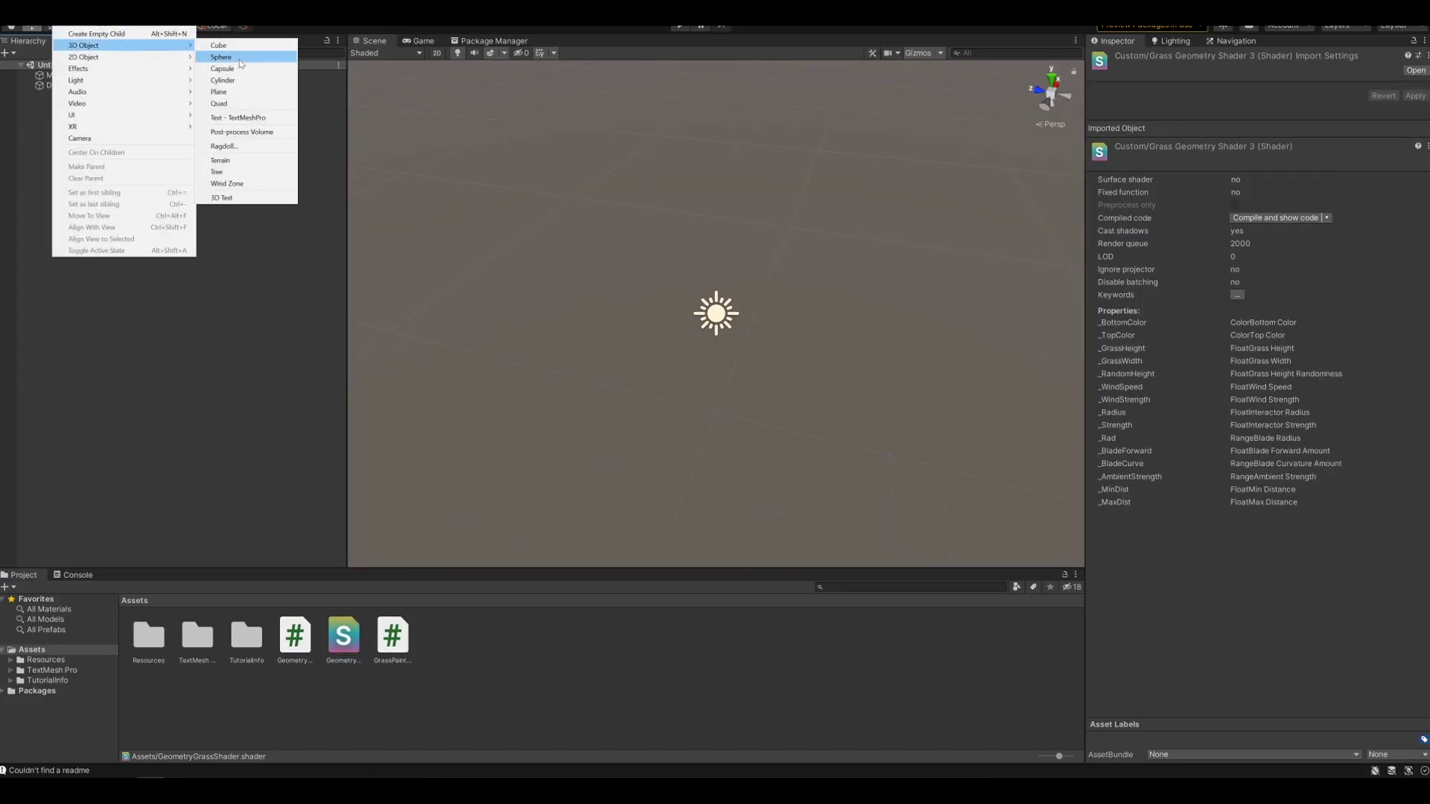
pyautogui.click(224, 91)
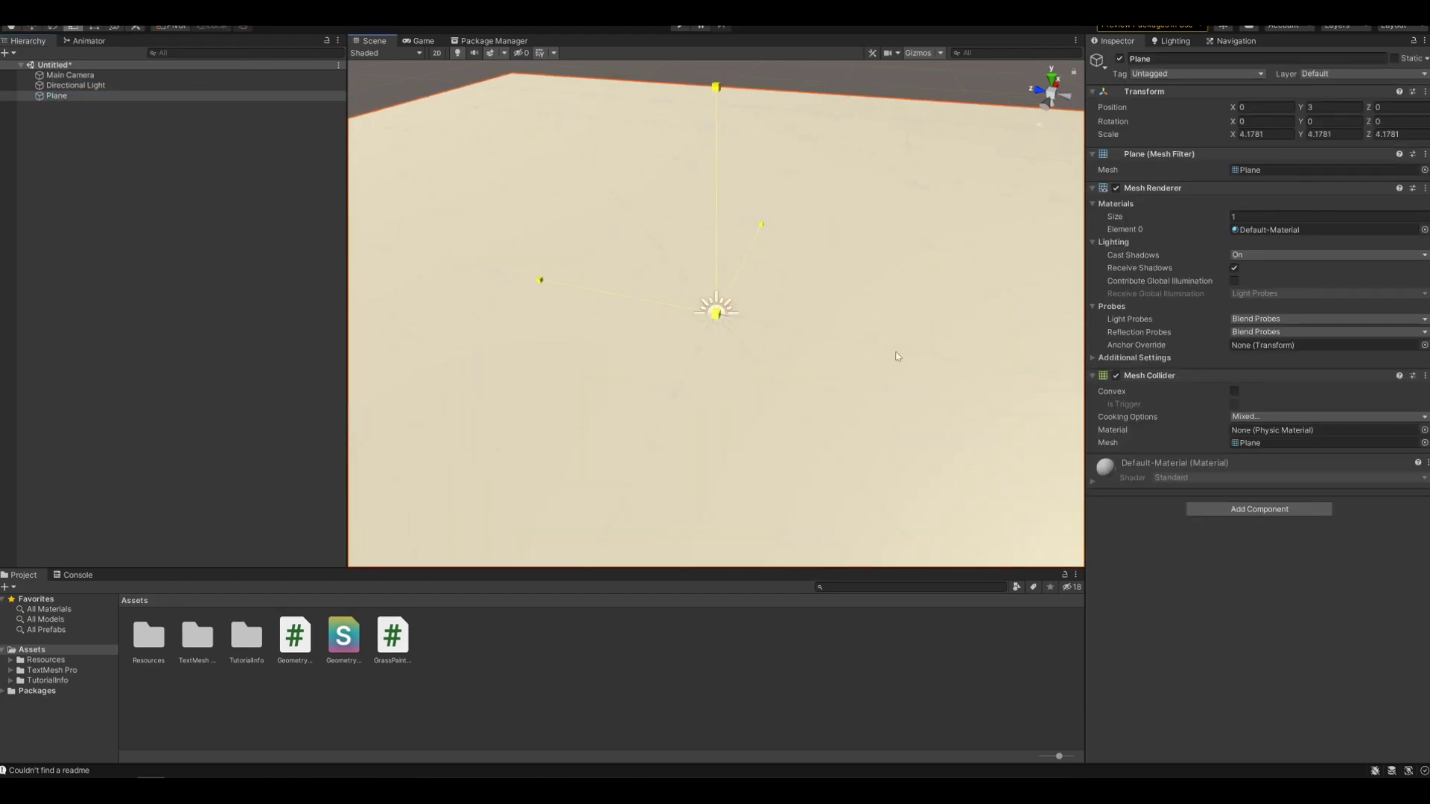
pyautogui.scroll(-5, 896, 356)
# Add a cube and move it onto the plane.
pyautogui.rightClick(124, 213)
pyautogui.moveTo(186, 329)
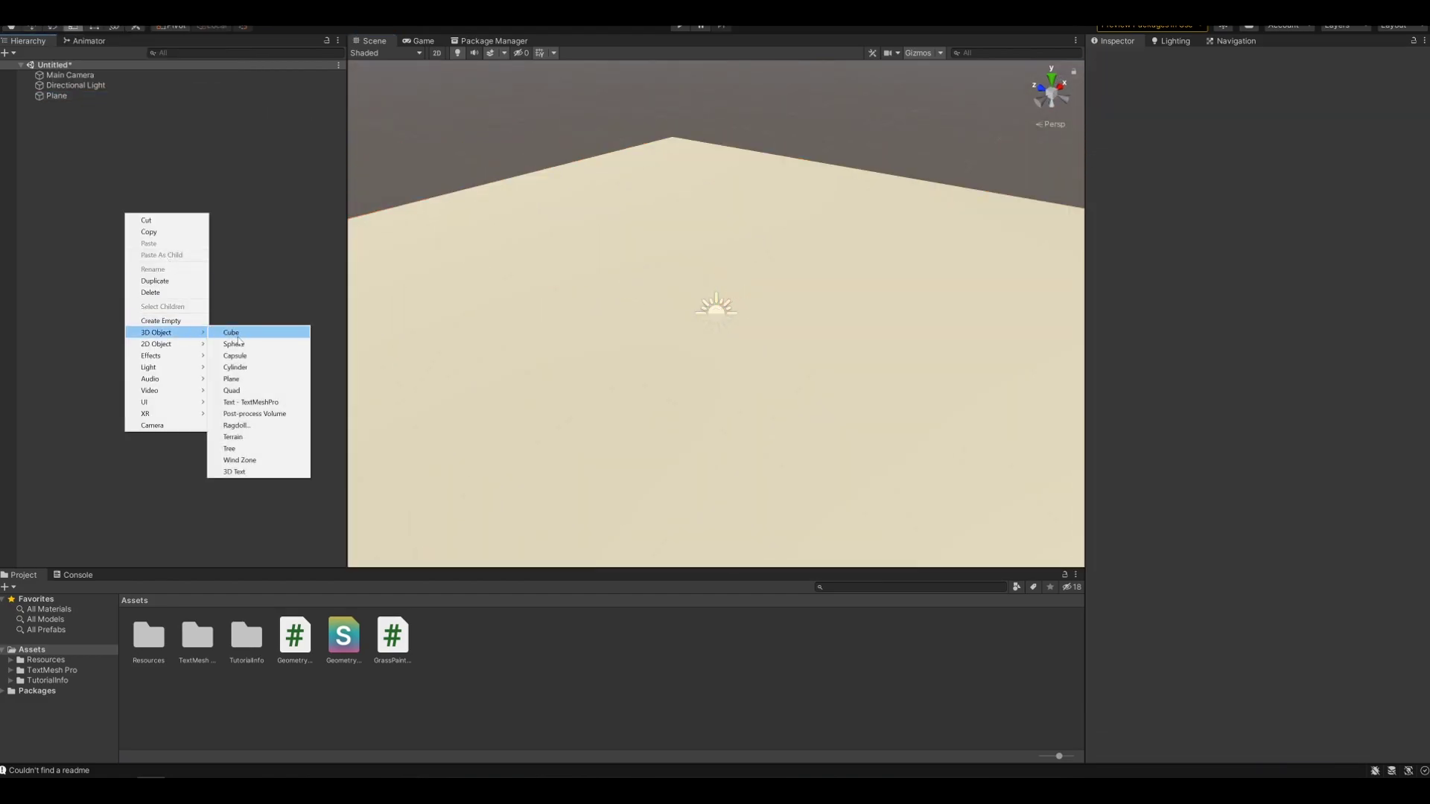
pyautogui.click(342, 329)
pyautogui.moveTo(708, 309); pyautogui.dragTo(704, 197)
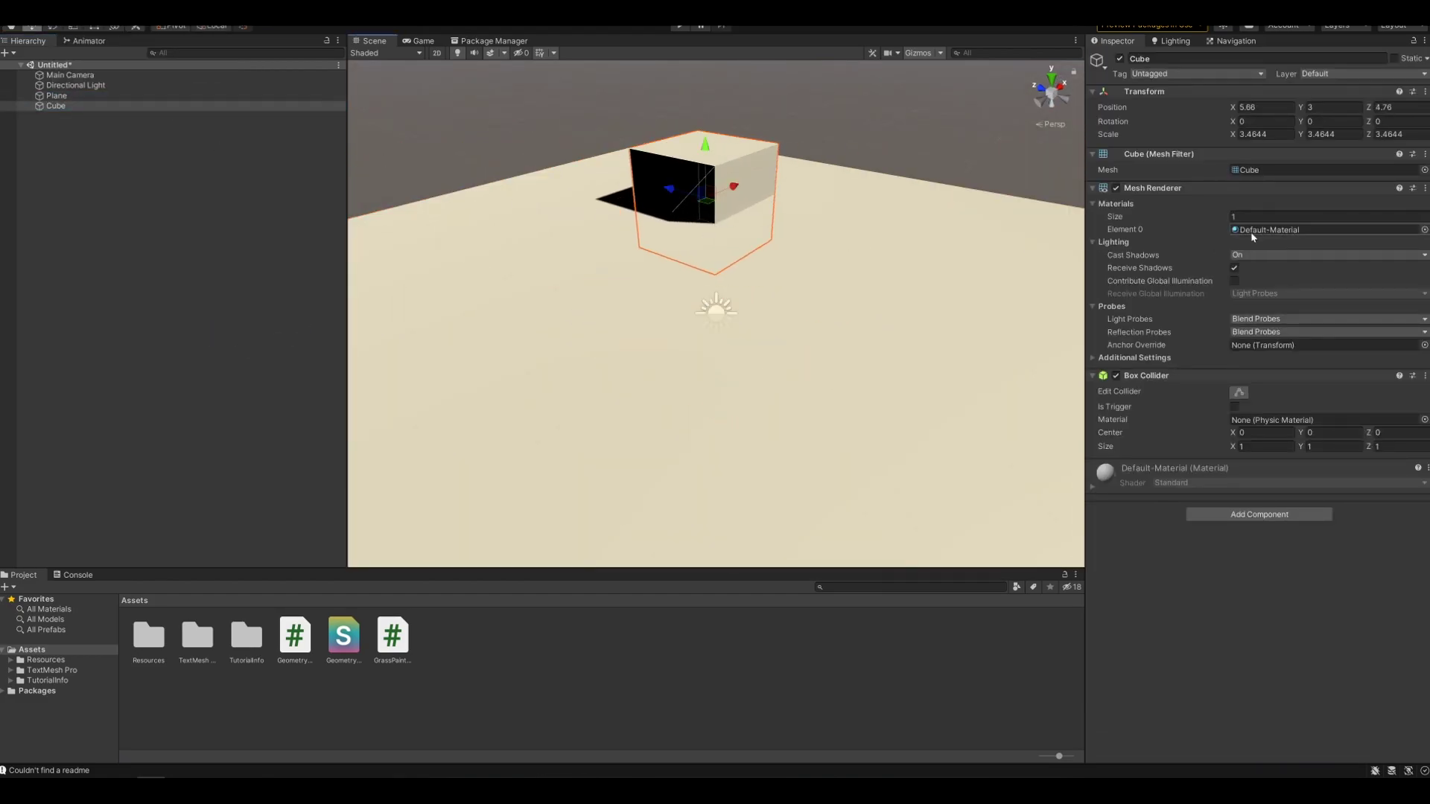
# Add a capsule and move the second cube toward the plane's right side.
pyautogui.rightClick(78, 120)
pyautogui.moveTo(112, 234)
pyautogui.click(190, 274)
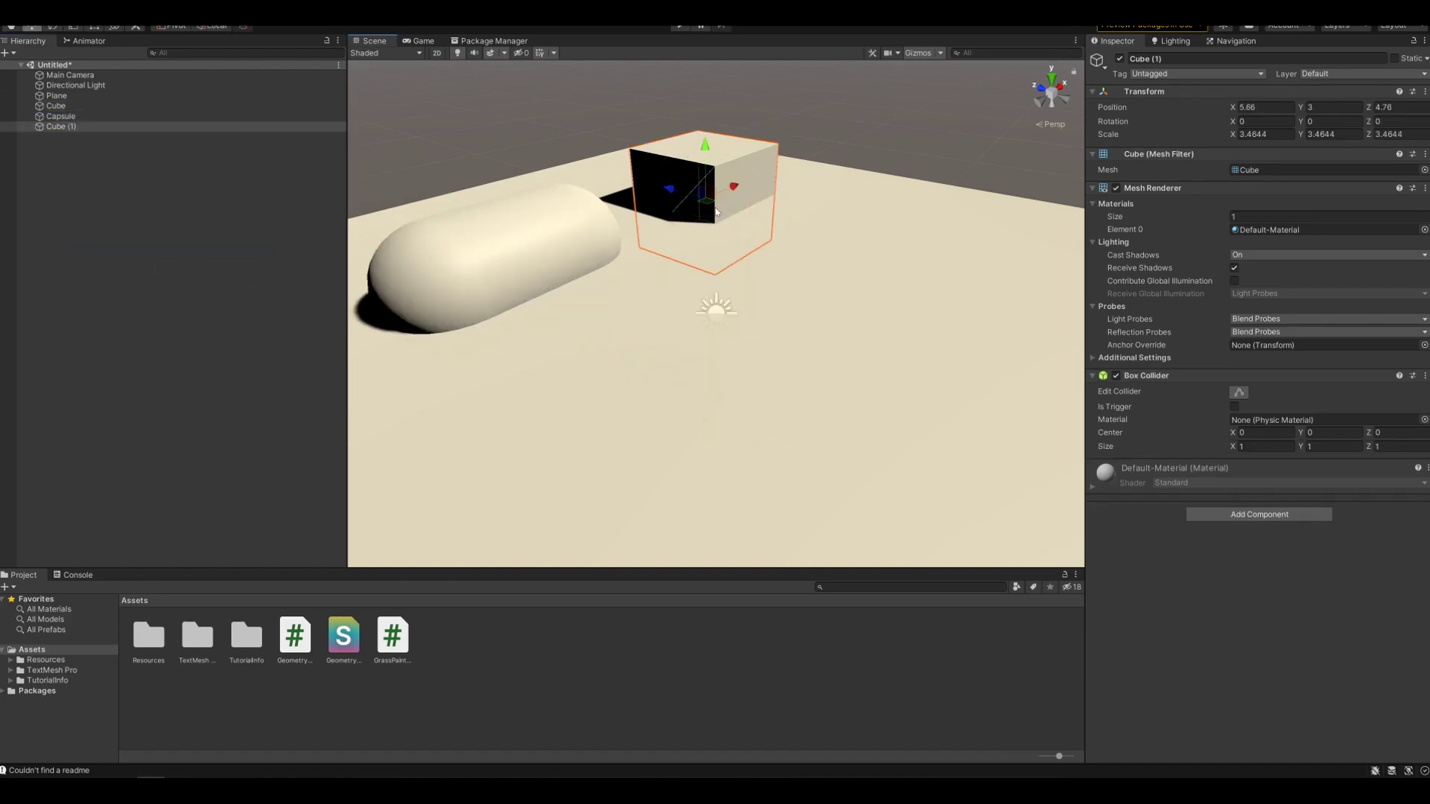
pyautogui.moveTo(718, 191); pyautogui.dragTo(950, 232)
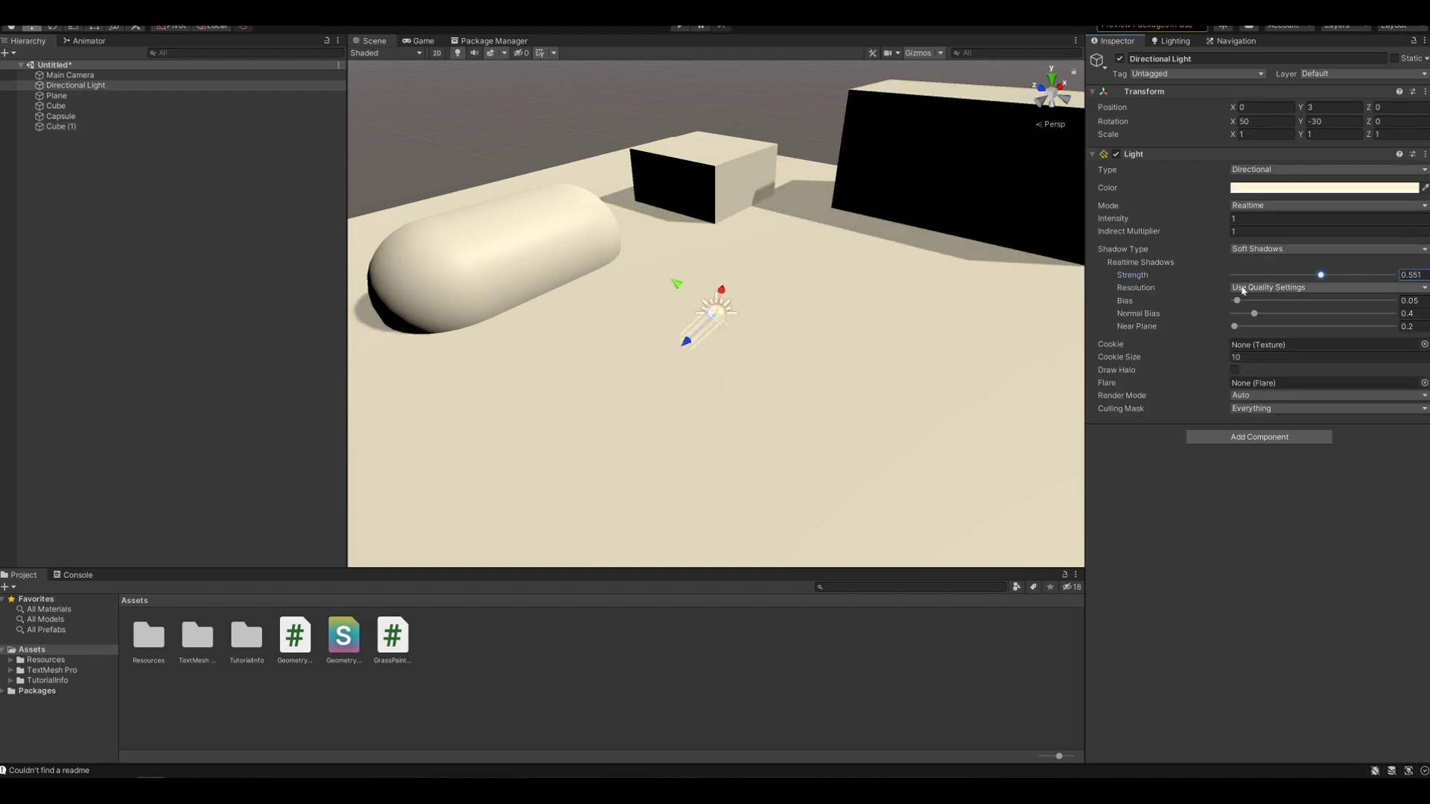
# Deselect the plane and create a new empty GameObject.
pyautogui.click(971, 347)
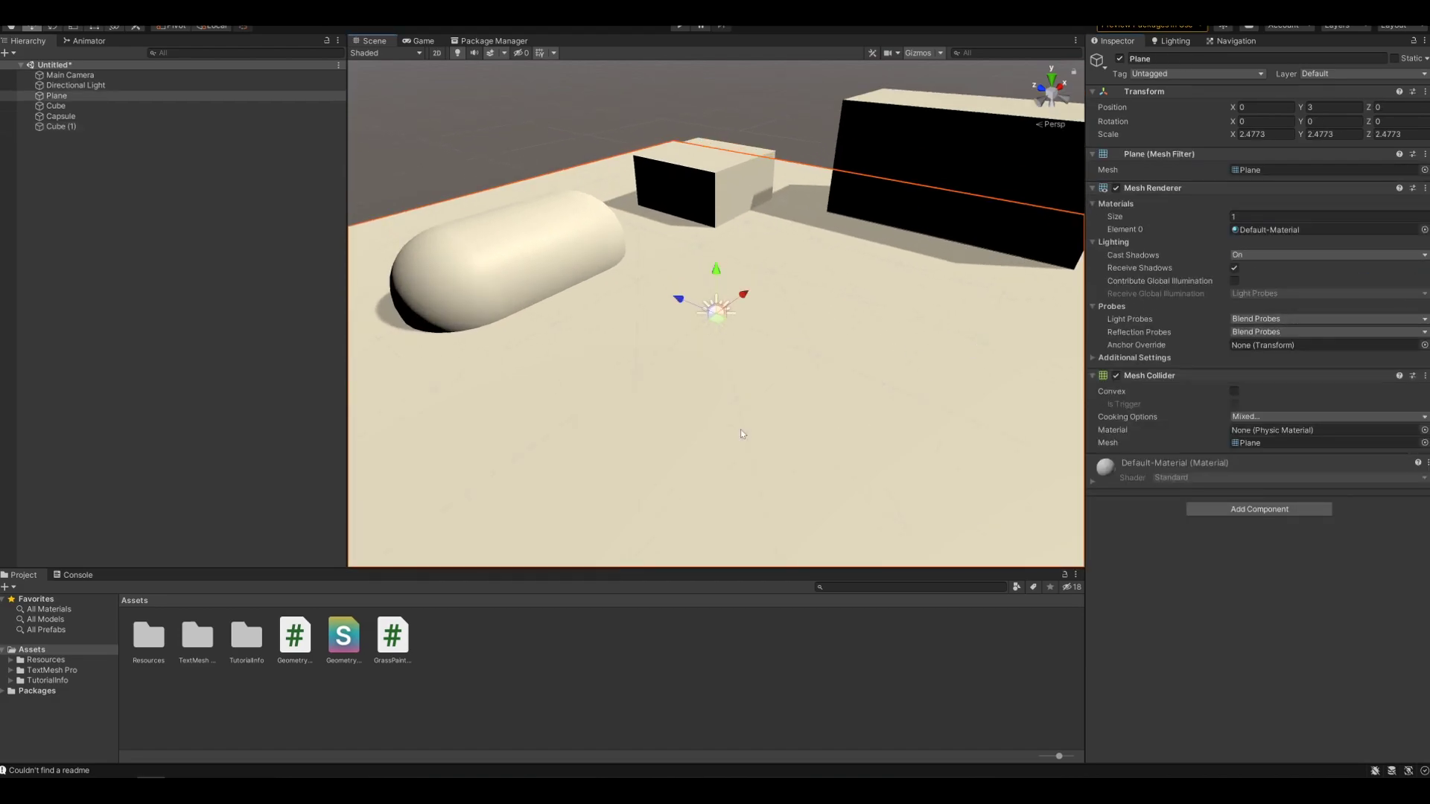
pyautogui.click(115, 286)
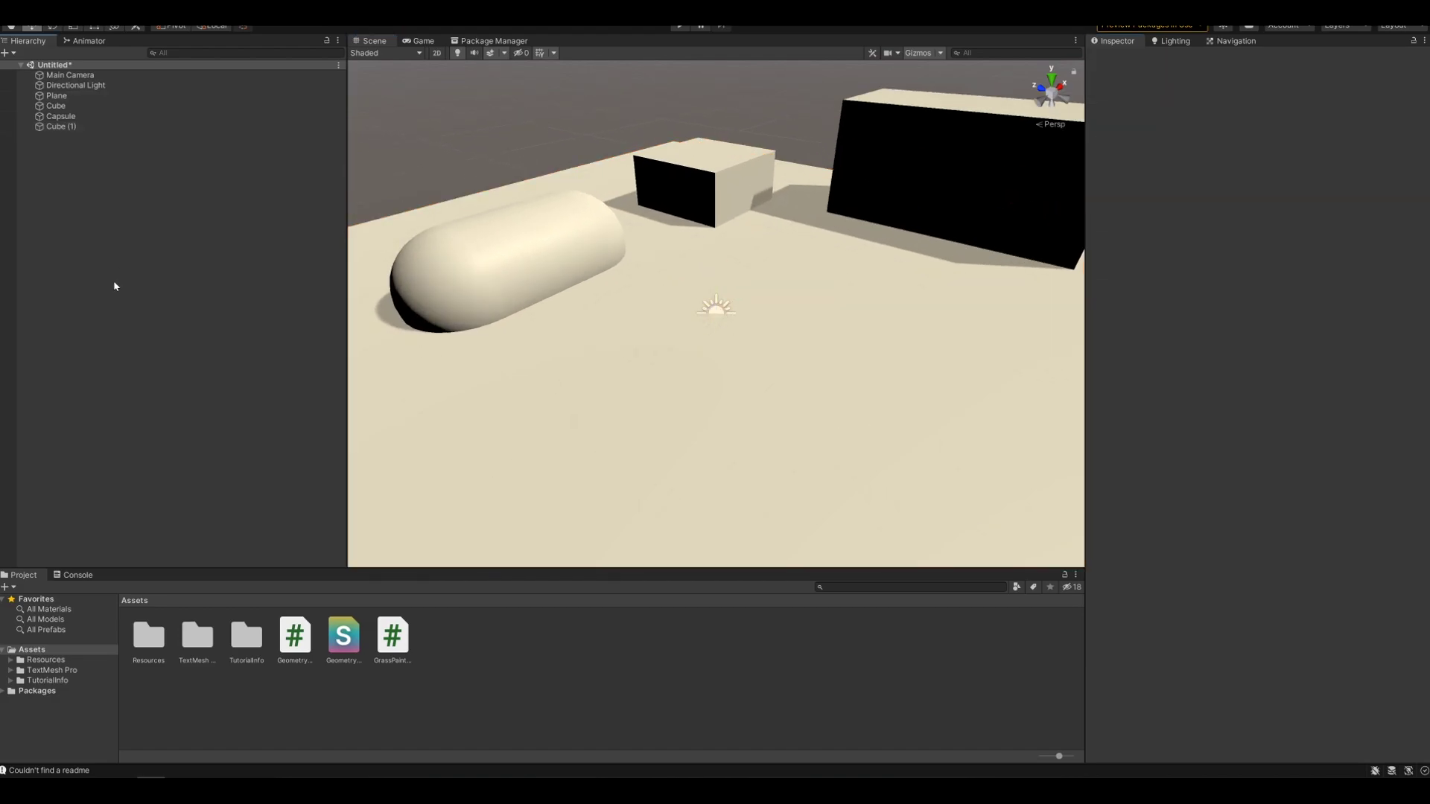
pyautogui.rightClick(112, 223)
pyautogui.click(149, 326)
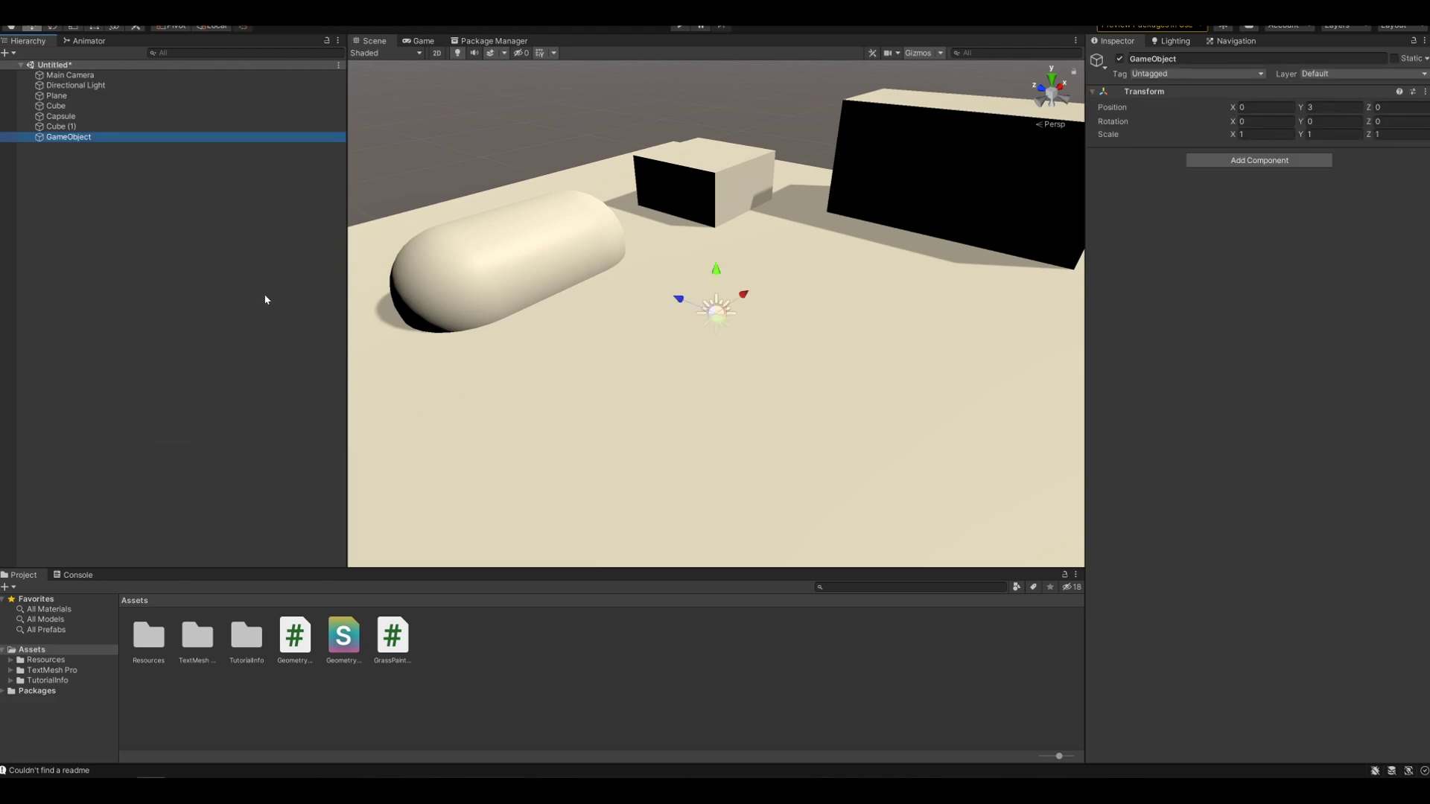
# Rename the new empty object to Grass.
pyautogui.click(1184, 59)
pyautogui.write('Grass')
pyautogui.press('Return')
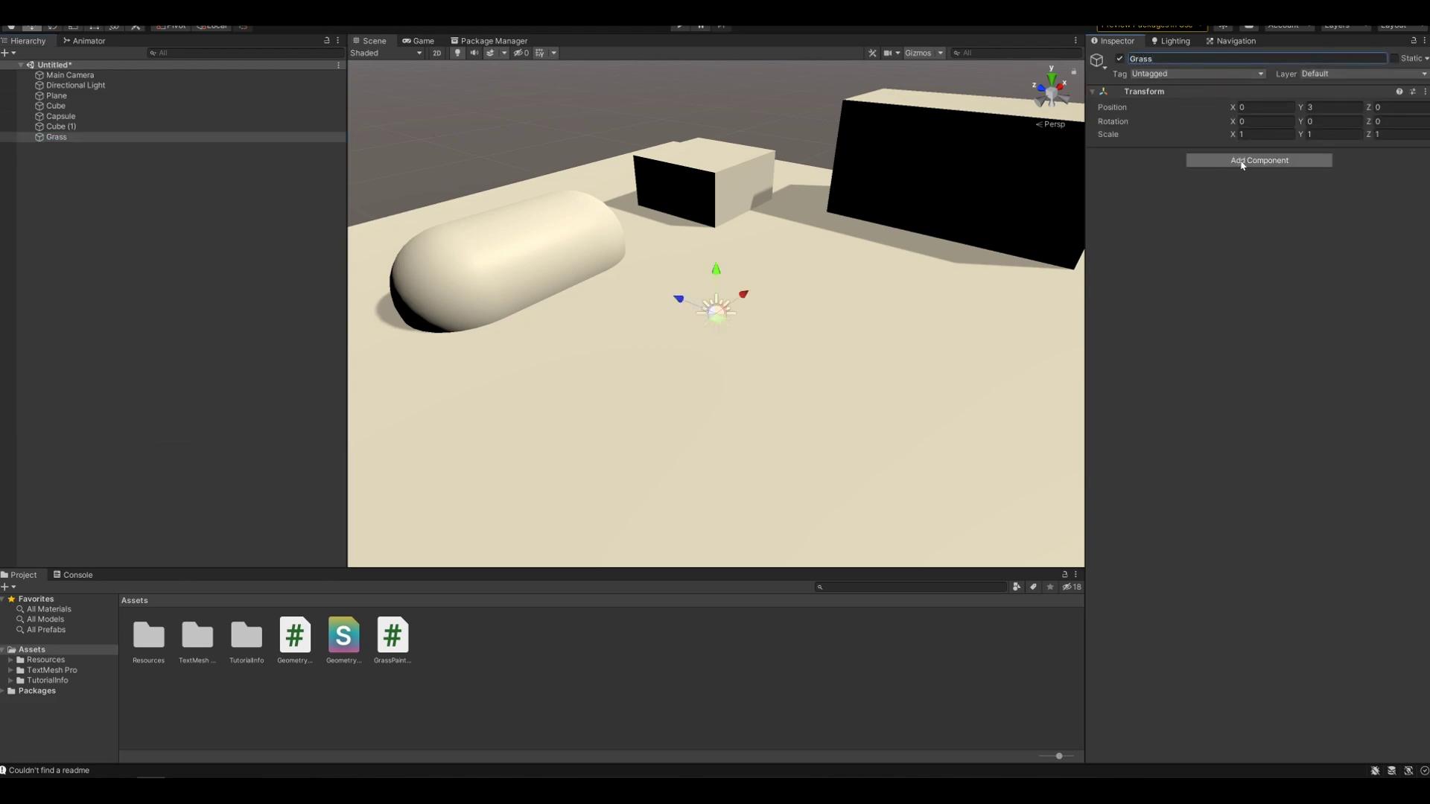
# Add the Geometry Grass Painter component to Grass.
pyautogui.click(1242, 161)
pyautogui.write('grass')
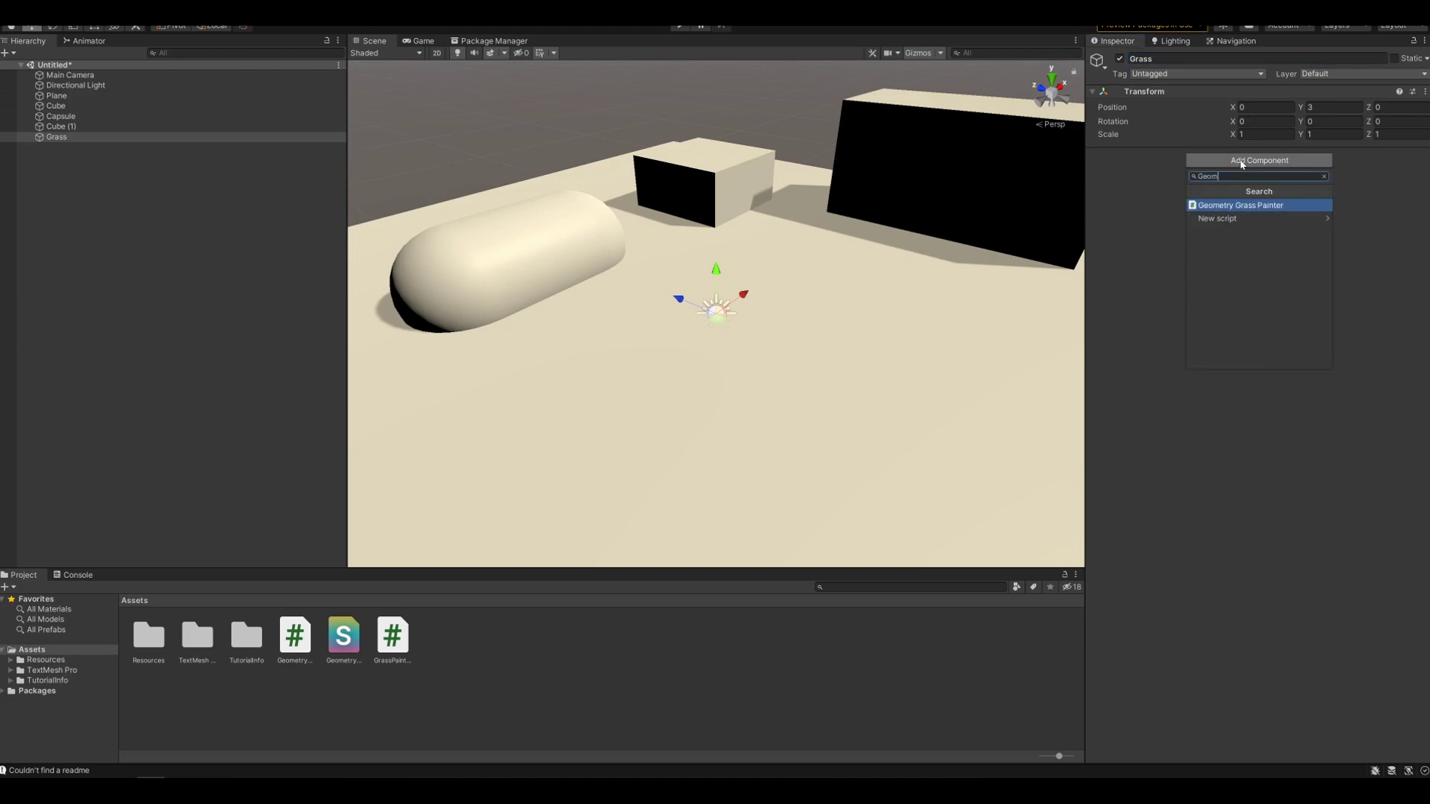
pyautogui.click(1235, 206)
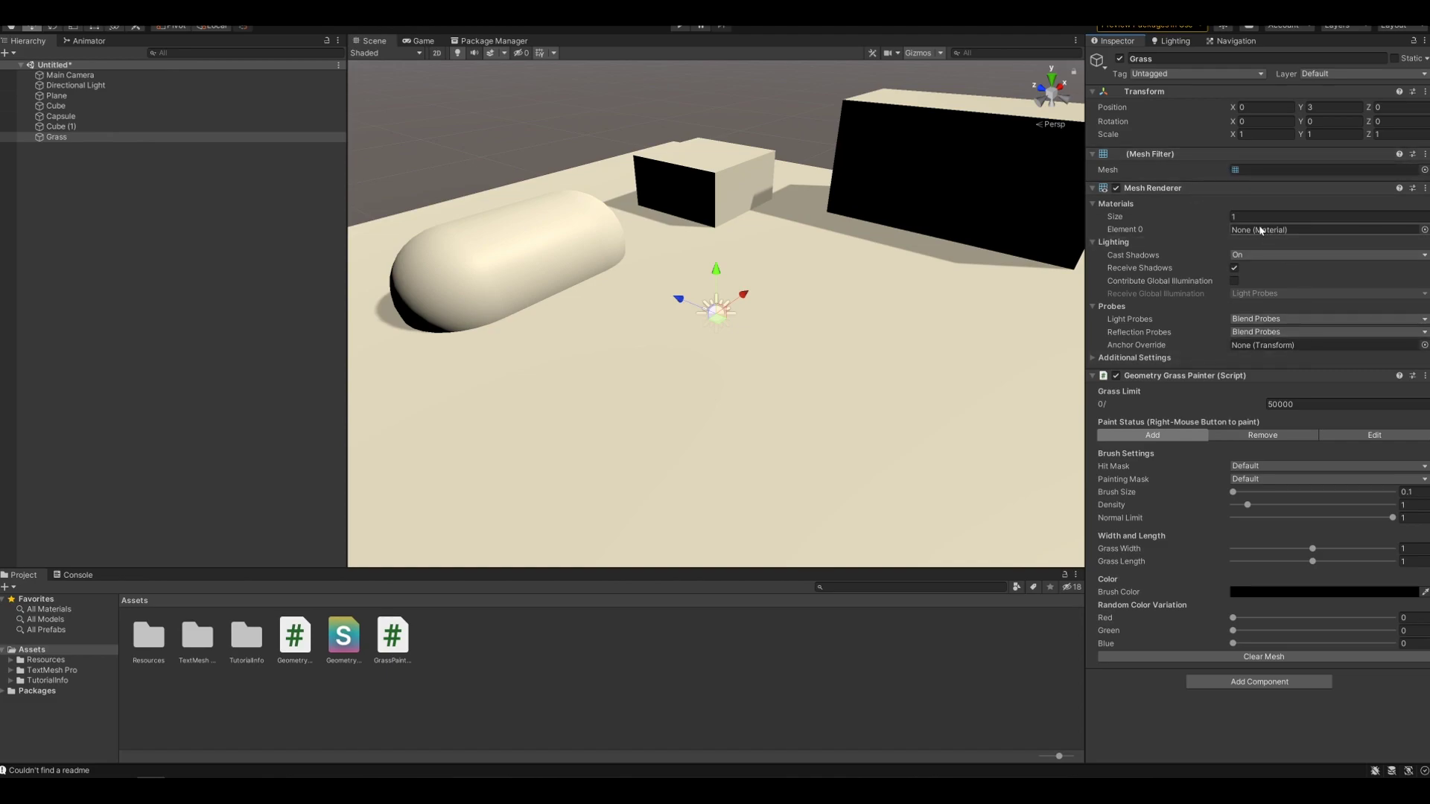
# Make the Custom_Grass Geometry Shader 3 material from the grass shader and assign it to Grass's Mesh Renderer.
pyautogui.click(344, 645)
pyautogui.rightClick(344, 645)
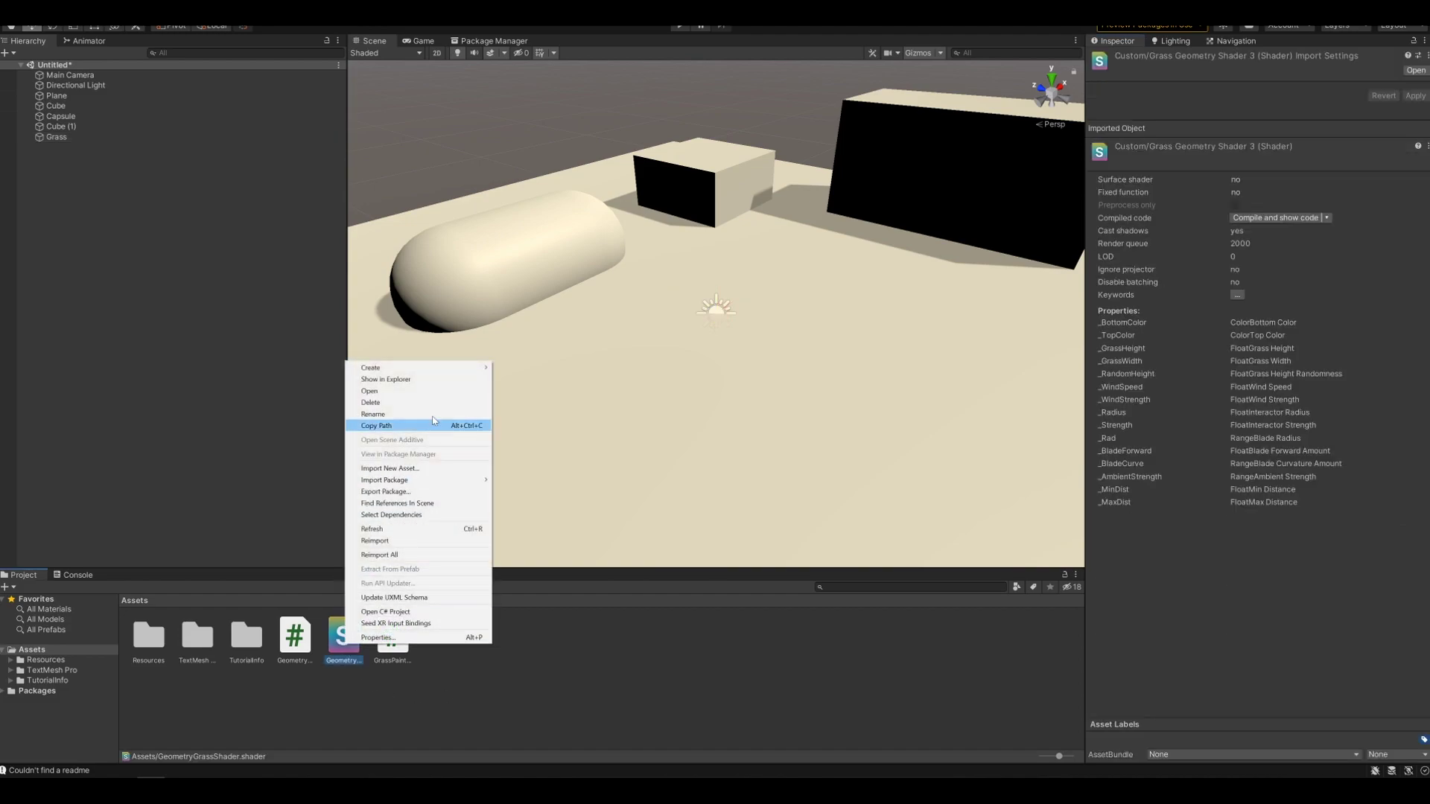
pyautogui.moveTo(443, 372)
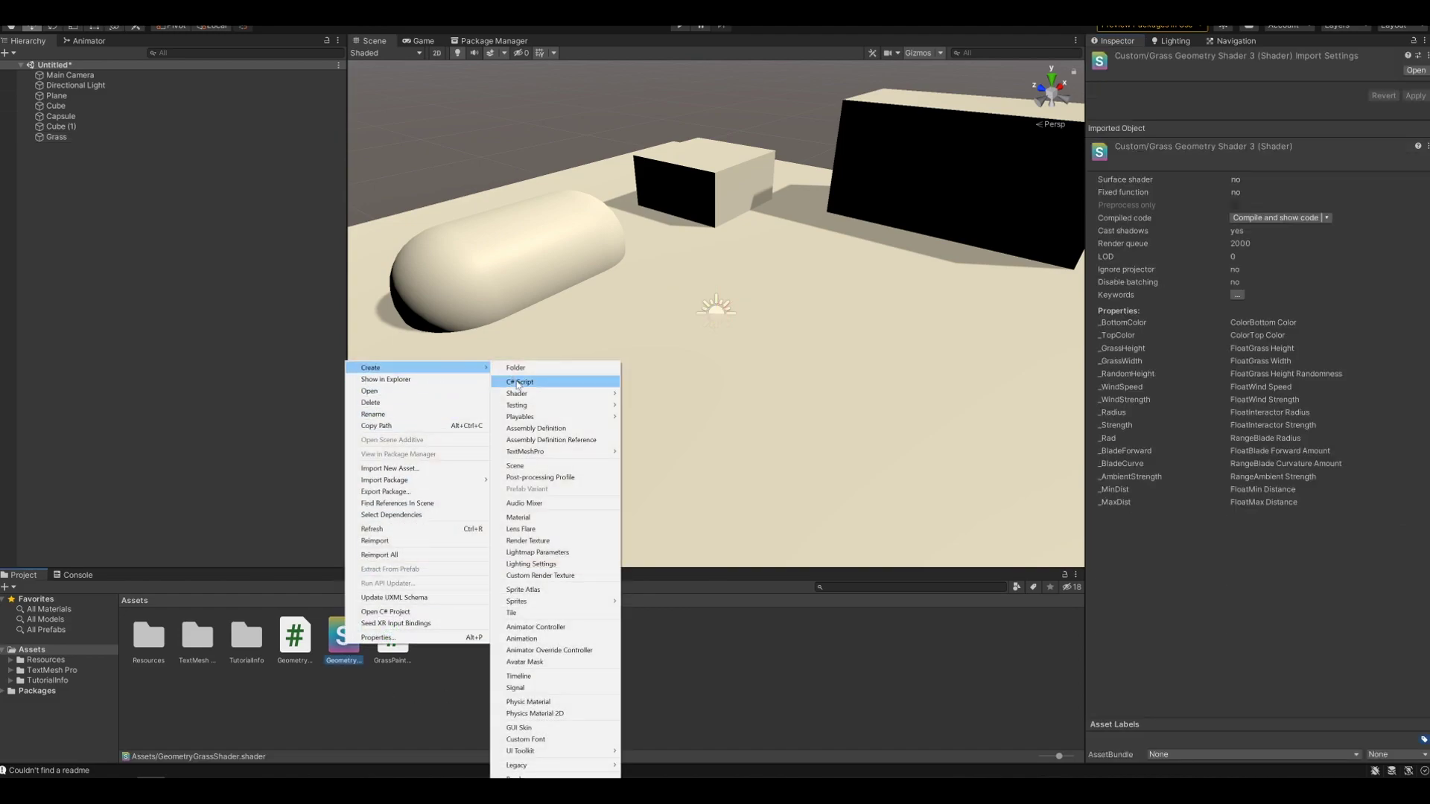
pyautogui.click(545, 519)
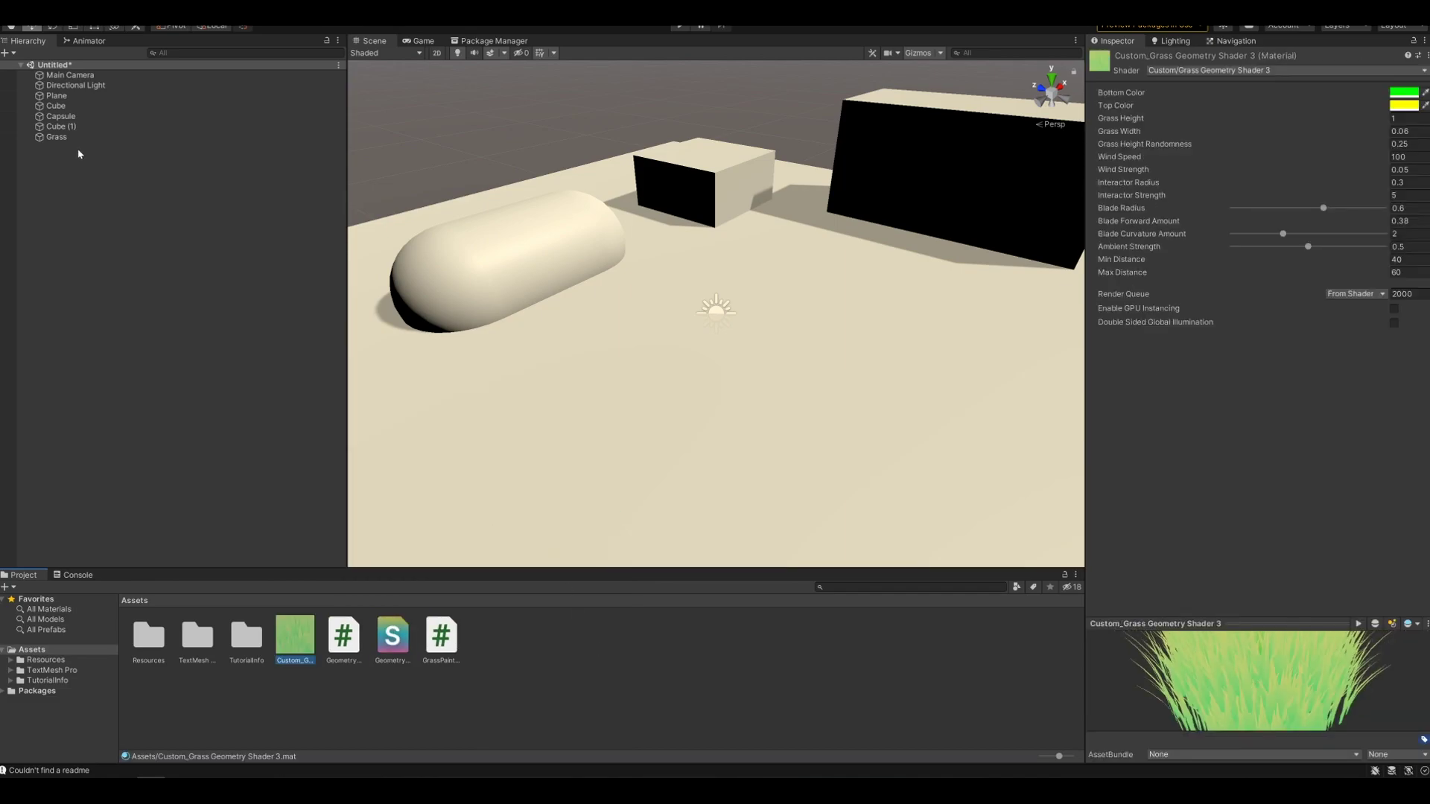
pyautogui.click(59, 136)
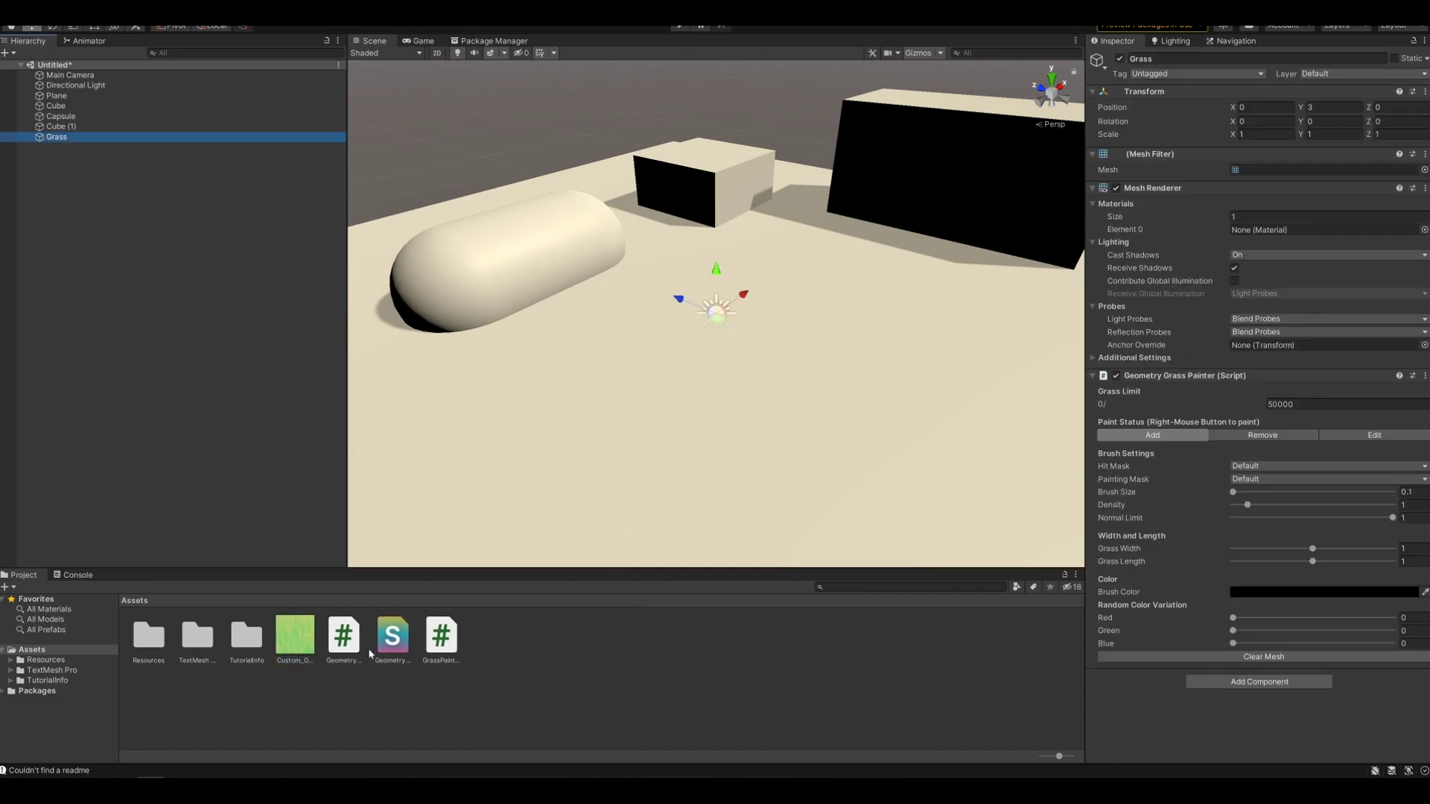
pyautogui.moveTo(295, 637); pyautogui.dragTo(1311, 230)
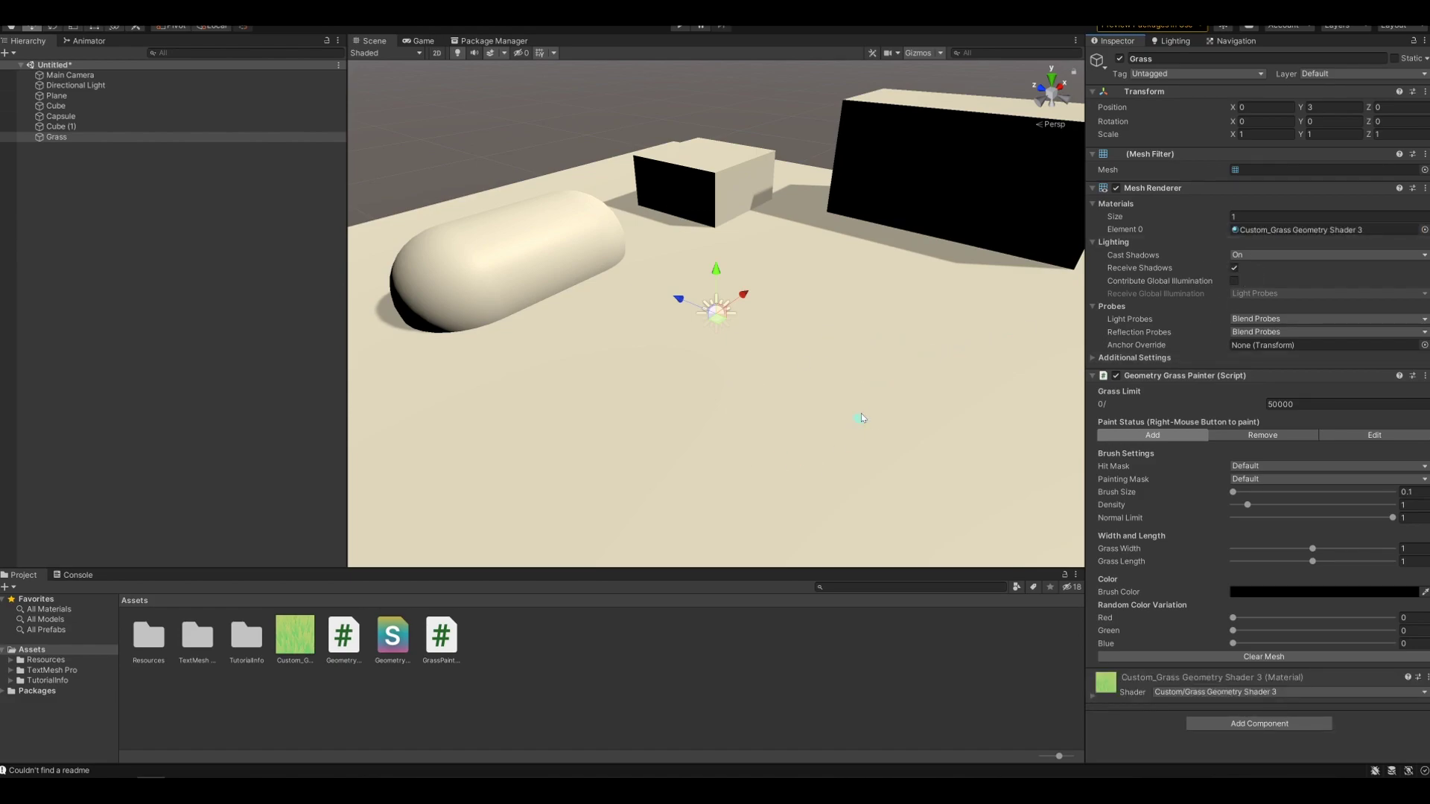
# Set the brush size to 2.61 and the brush colour to white.
pyautogui.moveTo(1249, 496); pyautogui.dragTo(1273, 492)
pyautogui.click(1266, 592)
pyautogui.click(1315, 528)
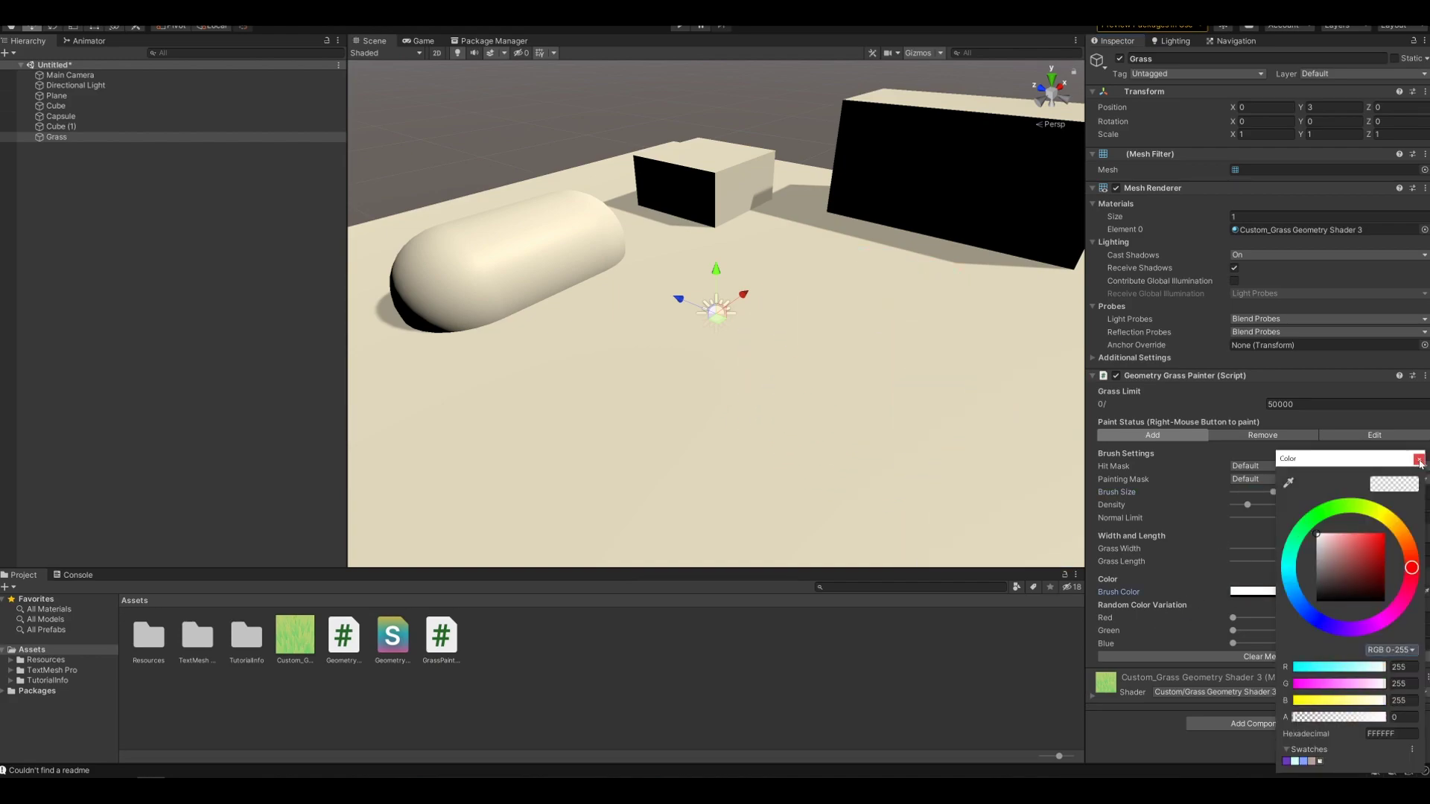
pyautogui.click(1419, 459)
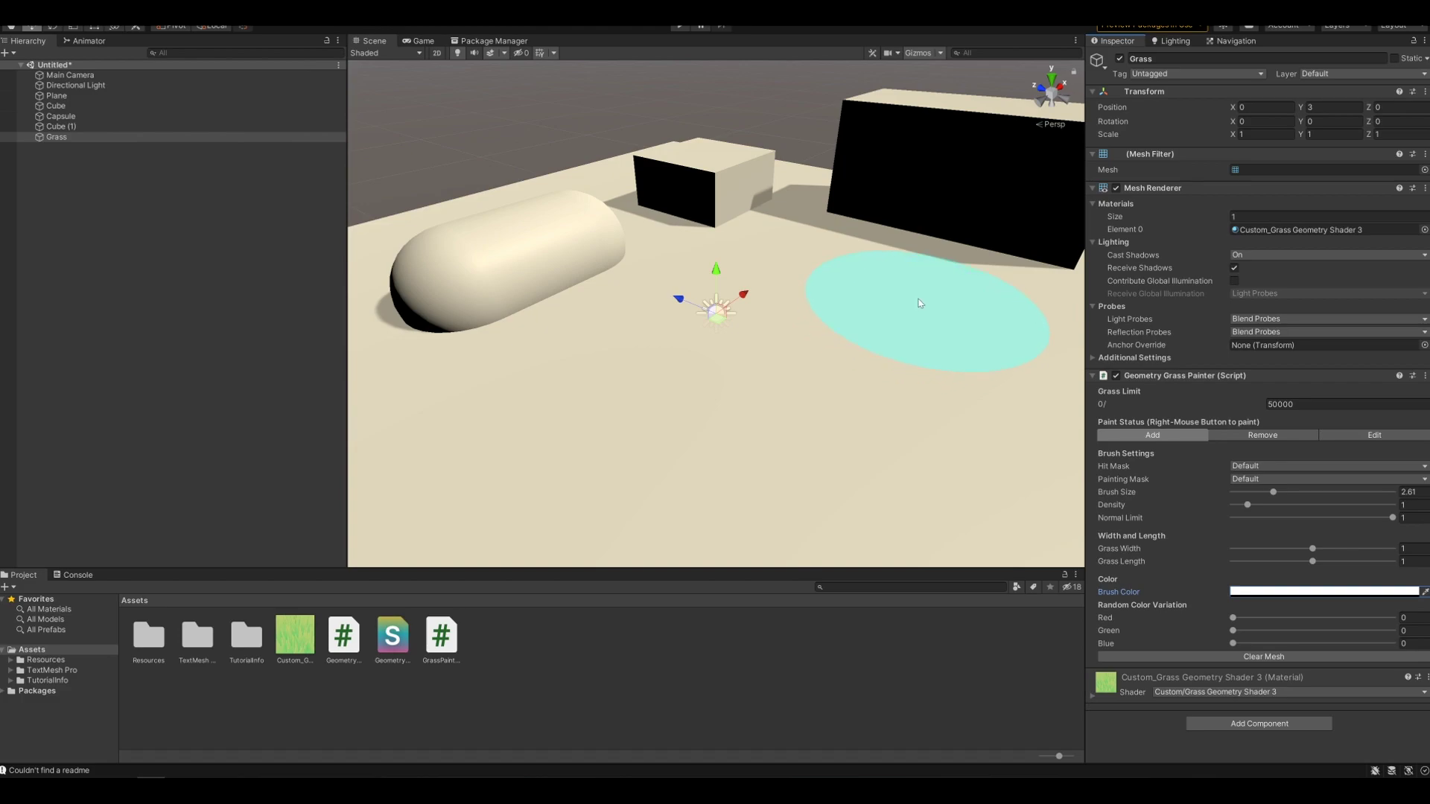
# Paint dense grass across the plane and up over the cubes and capsule.
pyautogui.moveTo(920, 306)
pyautogui.mouseDown(button='right')
pyautogui.moveTo(824, 313)
pyautogui.moveTo(623, 415)
pyautogui.moveTo(876, 416)
pyautogui.moveTo(911, 305)
pyautogui.moveTo(741, 406)
pyautogui.moveTo(1072, 447)
pyautogui.mouseUp(button='right')
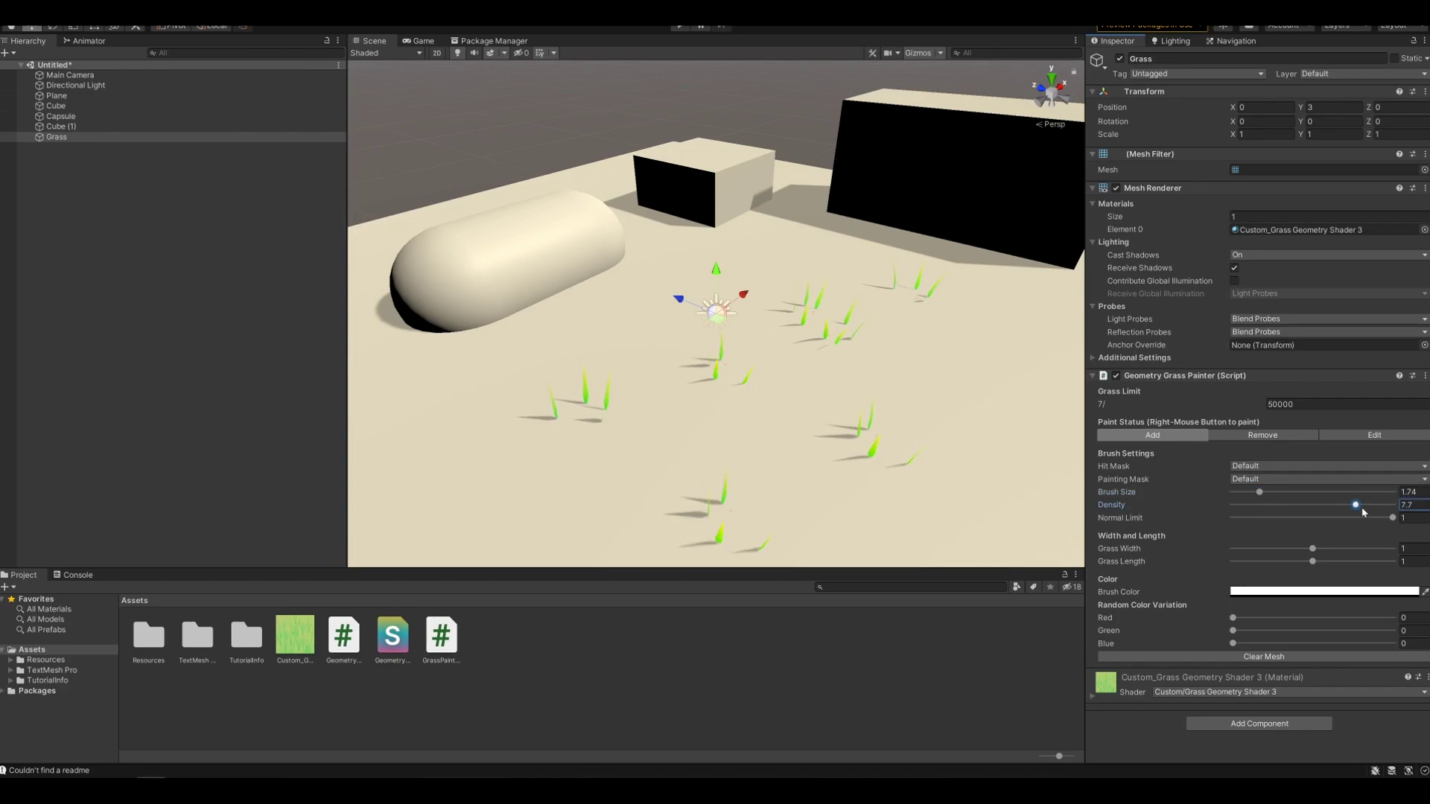
pyautogui.moveTo(948, 366)
pyautogui.mouseDown(button='right')
pyautogui.moveTo(607, 400)
pyautogui.moveTo(636, 462)
pyautogui.moveTo(925, 476)
pyautogui.moveTo(1033, 406)
pyautogui.moveTo(972, 323)
pyautogui.moveTo(550, 327)
pyautogui.moveTo(420, 384)
pyautogui.moveTo(491, 463)
pyautogui.moveTo(598, 335)
pyautogui.moveTo(551, 234)
pyautogui.moveTo(484, 237)
pyautogui.moveTo(463, 291)
pyautogui.moveTo(665, 256)
pyautogui.moveTo(722, 183)
pyautogui.moveTo(706, 154)
pyautogui.moveTo(651, 163)
pyautogui.moveTo(722, 197)
pyautogui.moveTo(1017, 177)
pyautogui.moveTo(1031, 223)
pyautogui.moveTo(892, 213)
pyautogui.moveTo(750, 247)
pyautogui.moveTo(956, 388)
pyautogui.moveTo(981, 344)
pyautogui.mouseUp(button='right')
pyautogui.click(981, 340)
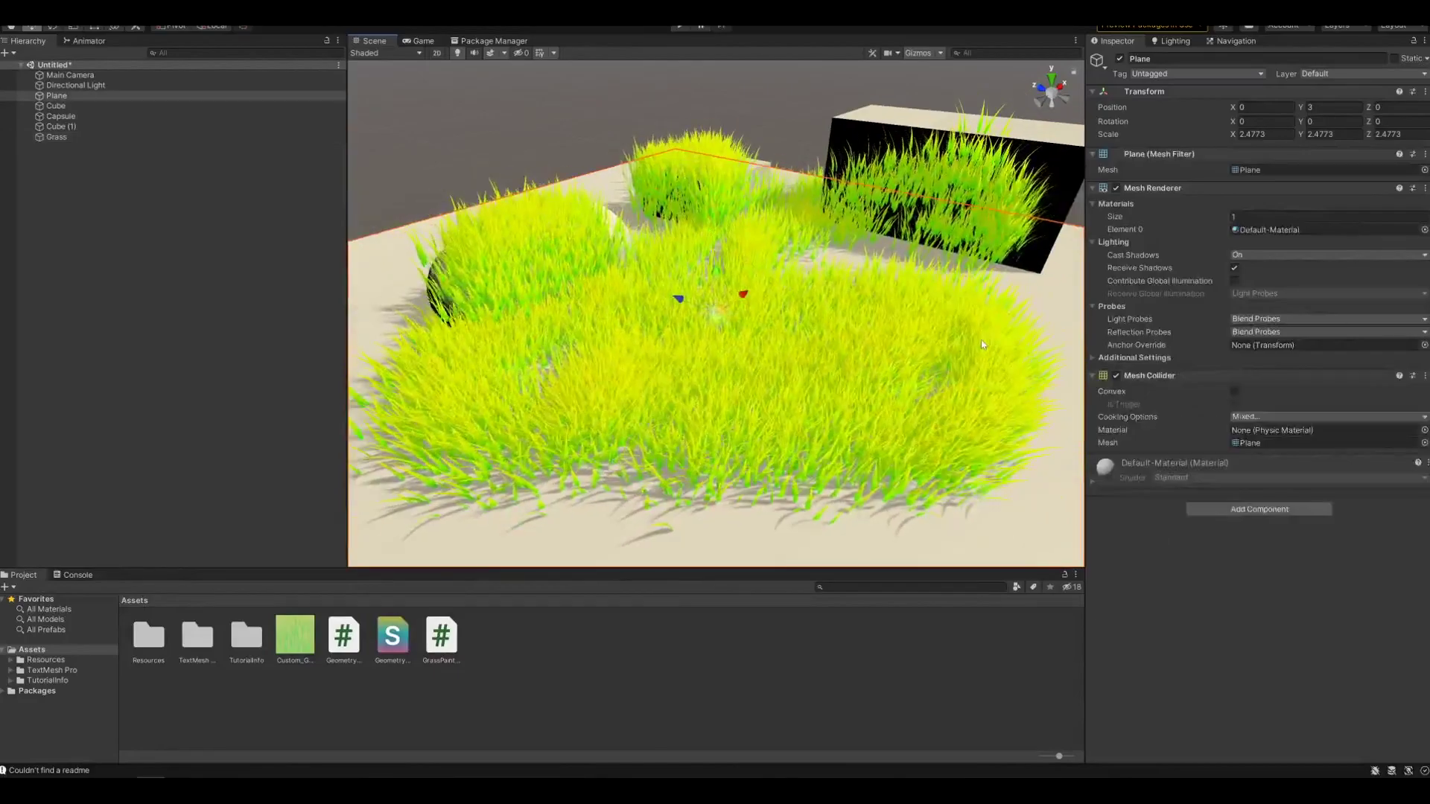
pyautogui.moveTo(981, 340)
pyautogui.keyDown('alt'); pyautogui.mouseDown()
pyautogui.moveTo(605, 290)
pyautogui.moveTo(956, 332)
pyautogui.mouseUp(); pyautogui.keyUp('alt')
# Reselect Grass and paint a pale green strip from the lower-right floor over the capsule onto the box tops.
pyautogui.scroll(5, 956, 332)
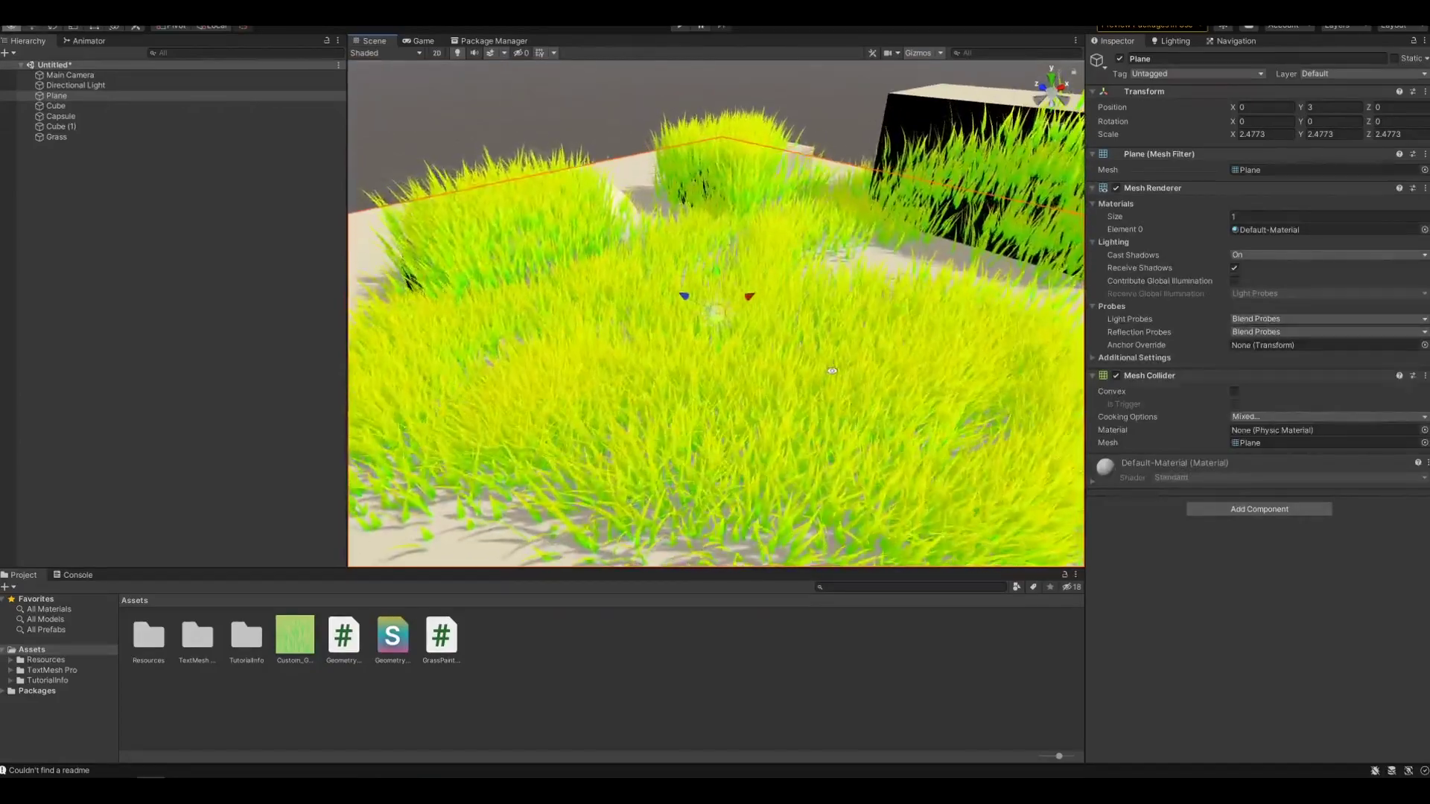
pyautogui.scroll(2, 806, 390)
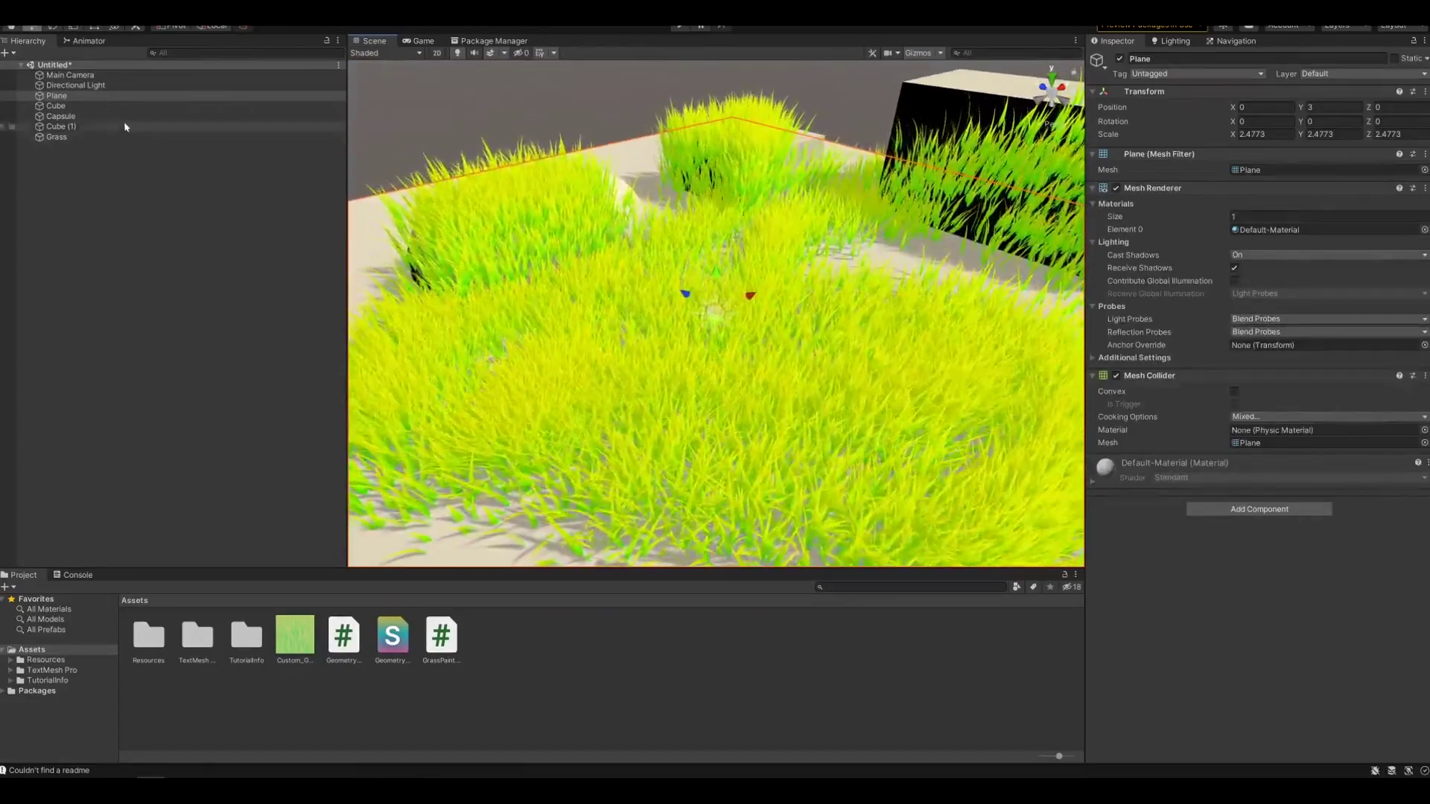
pyautogui.click(56, 137)
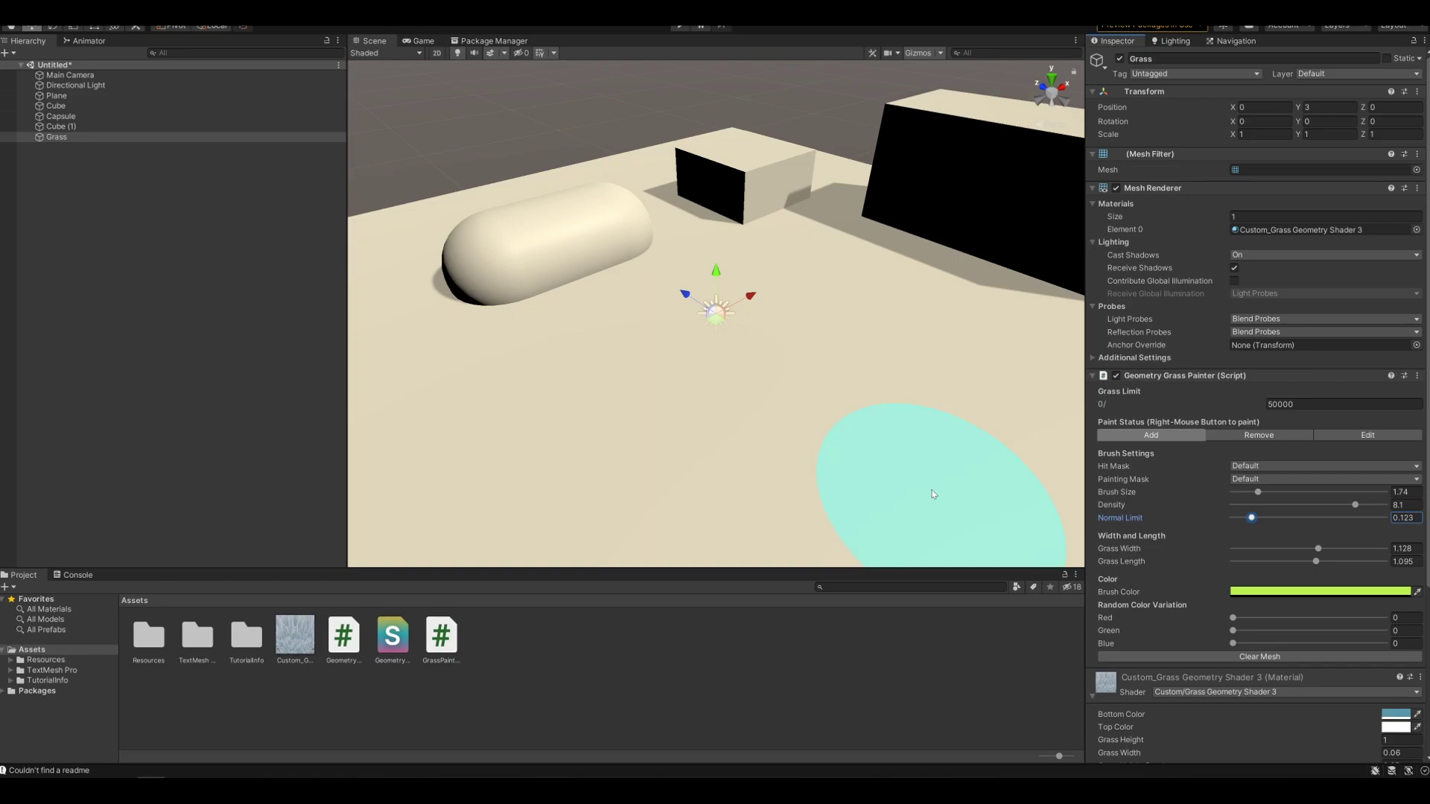
pyautogui.moveTo(931, 485)
pyautogui.mouseDown(button='right')
pyautogui.moveTo(814, 388)
pyautogui.moveTo(543, 255)
pyautogui.moveTo(514, 190)
pyautogui.moveTo(738, 149)
pyautogui.moveTo(958, 160)
pyautogui.moveTo(953, 135)
pyautogui.moveTo(994, 181)
pyautogui.moveTo(747, 179)
pyautogui.moveTo(514, 227)
pyautogui.moveTo(479, 287)
pyautogui.moveTo(723, 177)
pyautogui.moveTo(958, 149)
pyautogui.moveTo(999, 236)
pyautogui.moveTo(971, 322)
pyautogui.moveTo(1028, 372)
pyautogui.mouseUp(button='right')
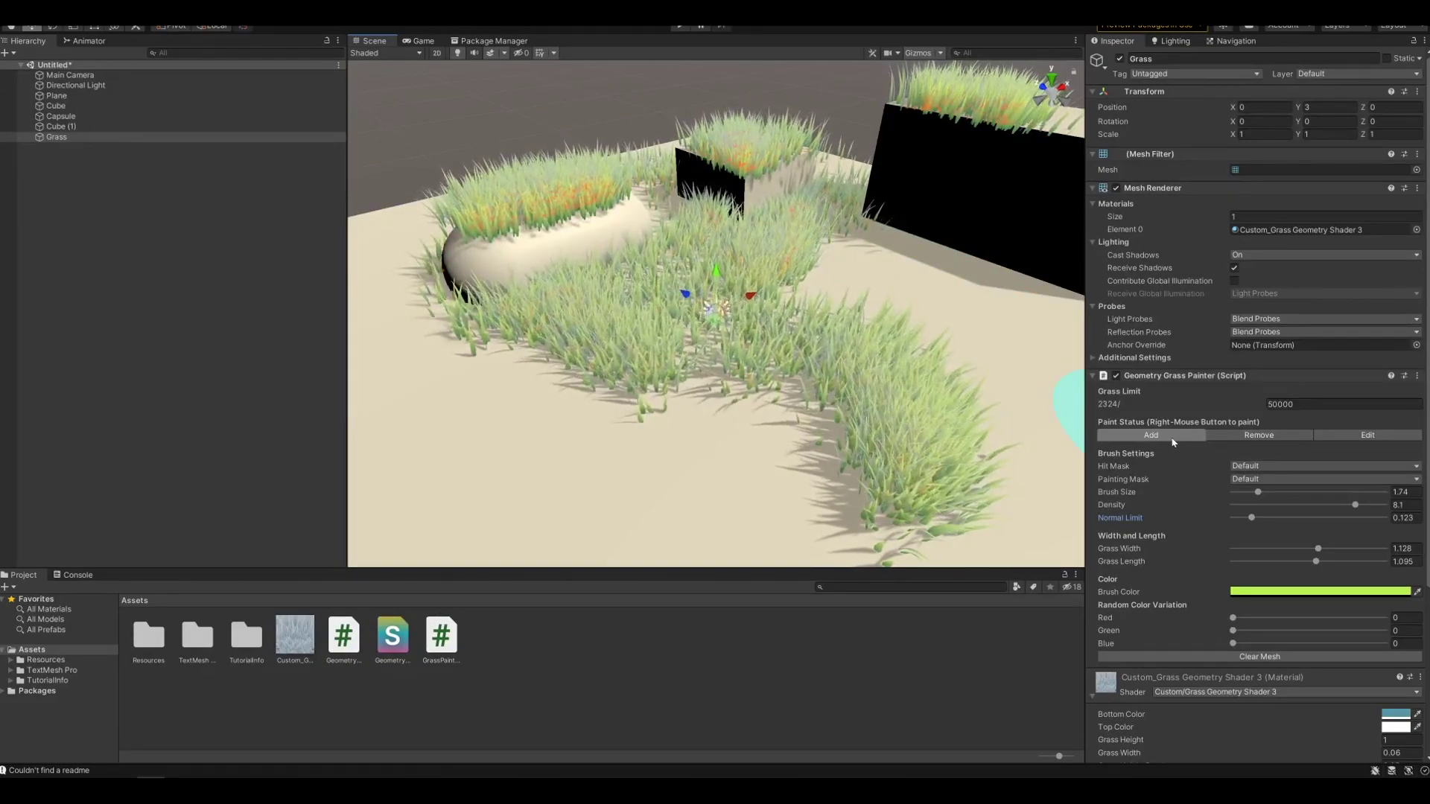
# Erase the grass on the open floor, then switch to Edit mode with grass width 0.213.
pyautogui.click(1258, 435)
pyautogui.moveTo(973, 367)
pyautogui.mouseDown(button='right')
pyautogui.moveTo(798, 415)
pyautogui.moveTo(674, 371)
pyautogui.moveTo(680, 360)
pyautogui.mouseUp(button='right')
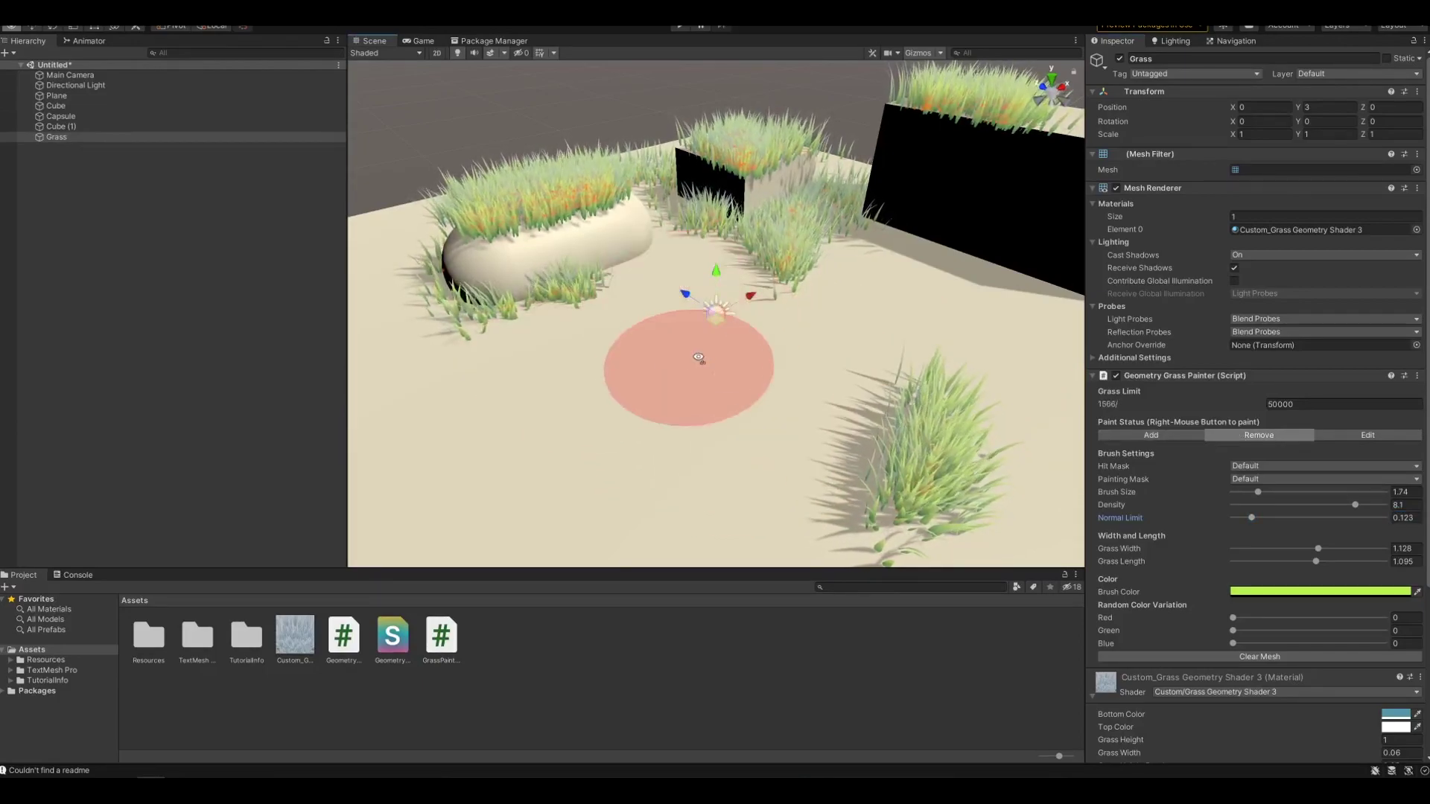
pyautogui.click(1384, 438)
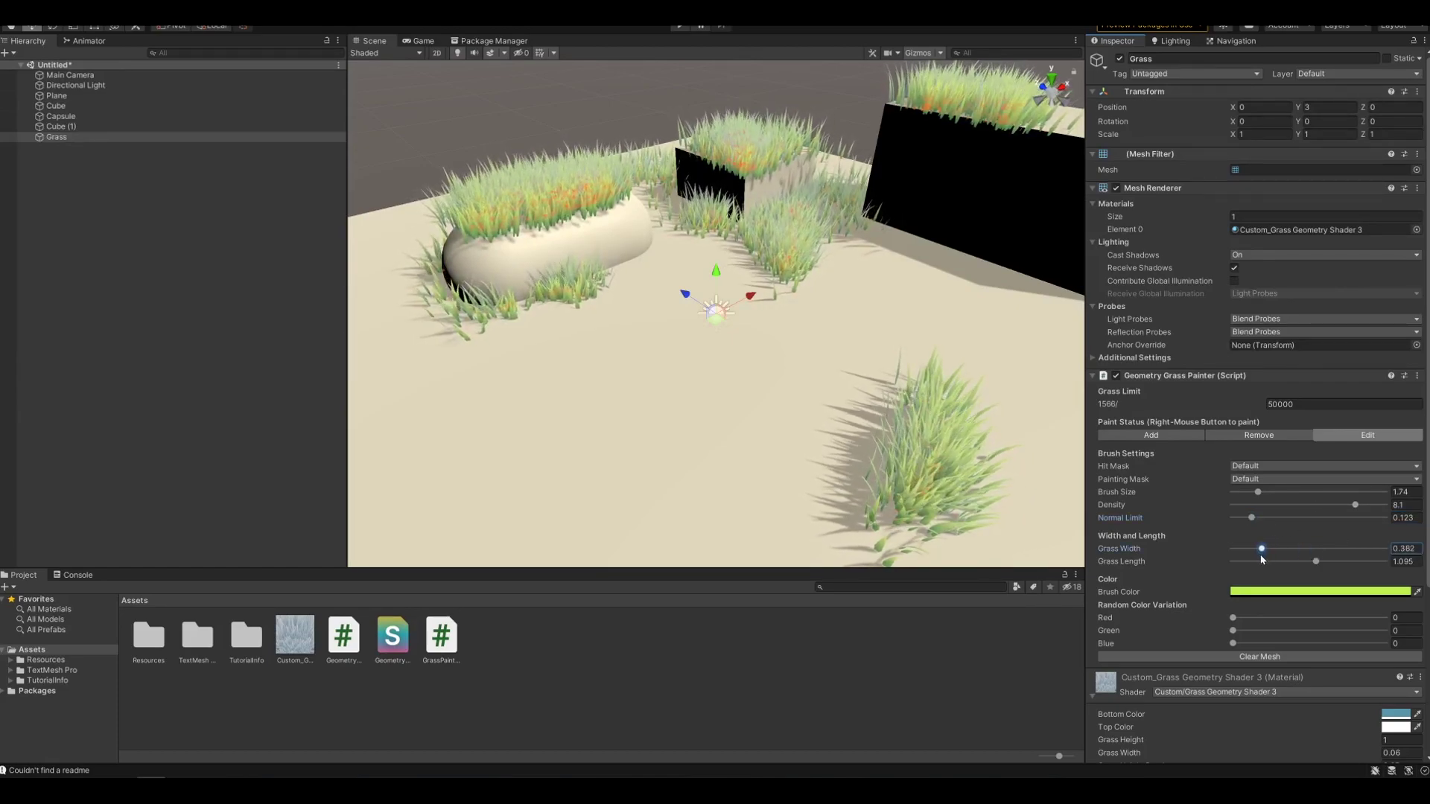
pyautogui.moveTo(1318, 549)
pyautogui.mouseDown()
pyautogui.moveTo(1249, 549)
pyautogui.moveTo(1371, 562)
pyautogui.mouseUp()
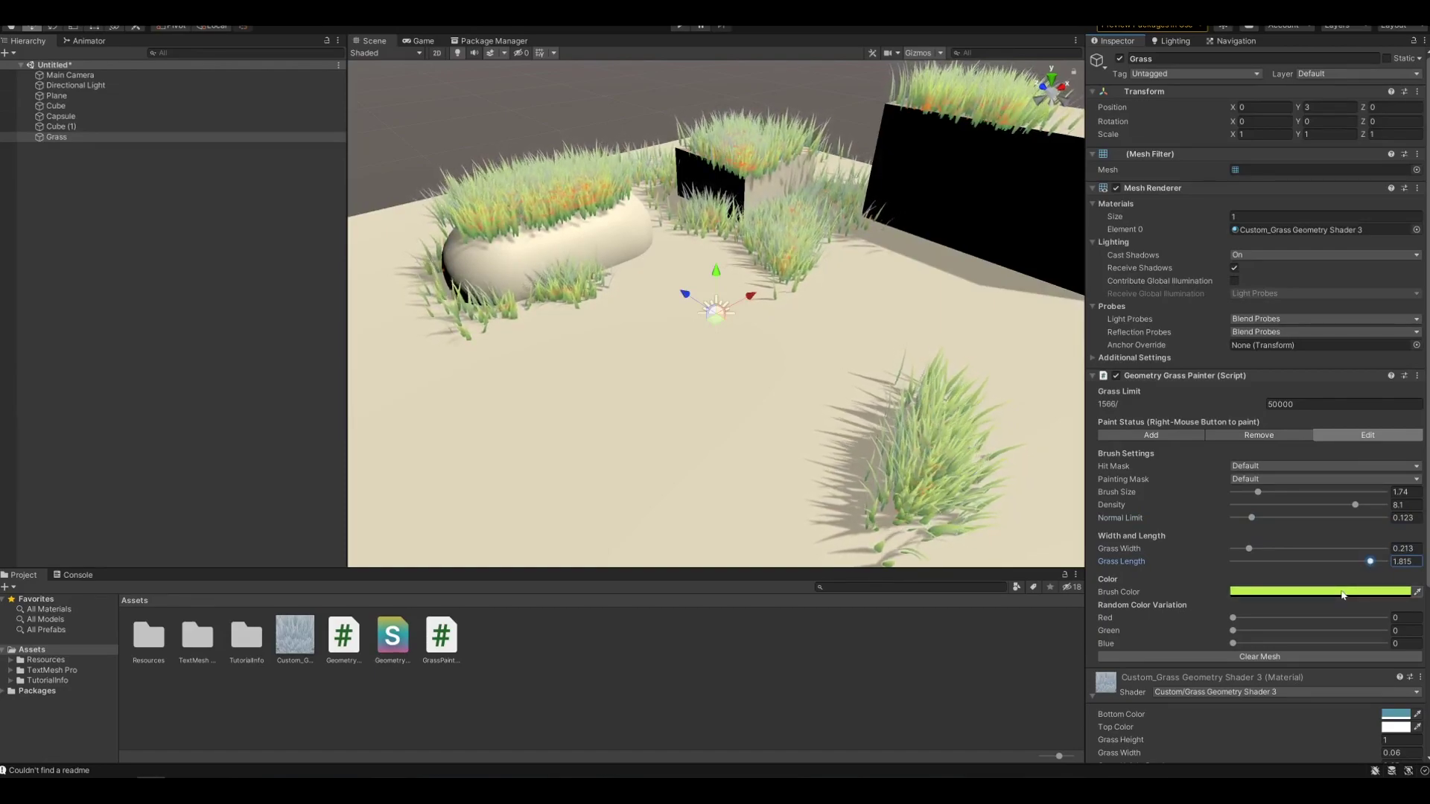
# Shift the grass brush colour to yellow-orange.
pyautogui.click(1343, 593)
pyautogui.moveTo(1364, 508); pyautogui.dragTo(1404, 525)
pyautogui.click(1140, 509)
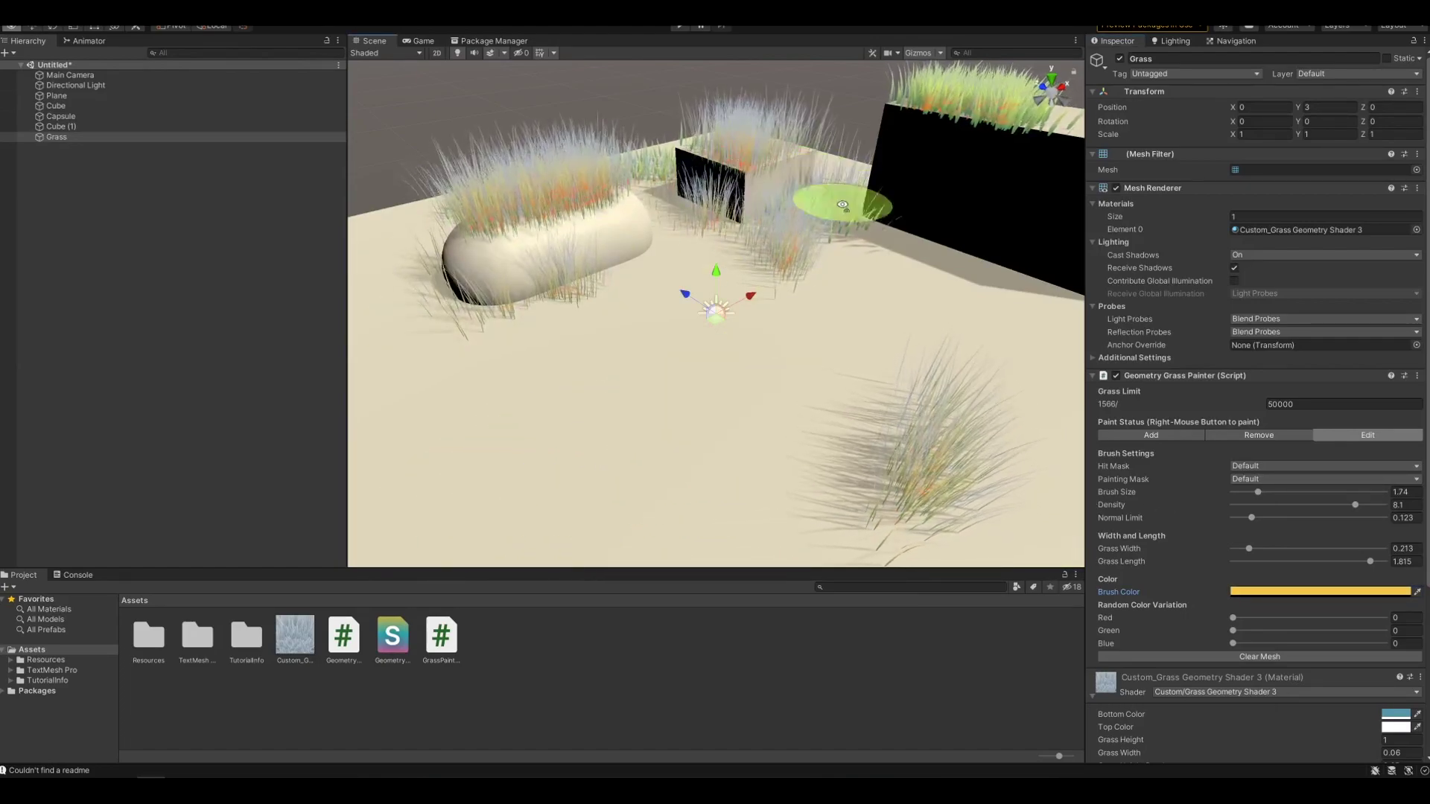
pyautogui.click(1008, 299)
pyautogui.click(91, 139)
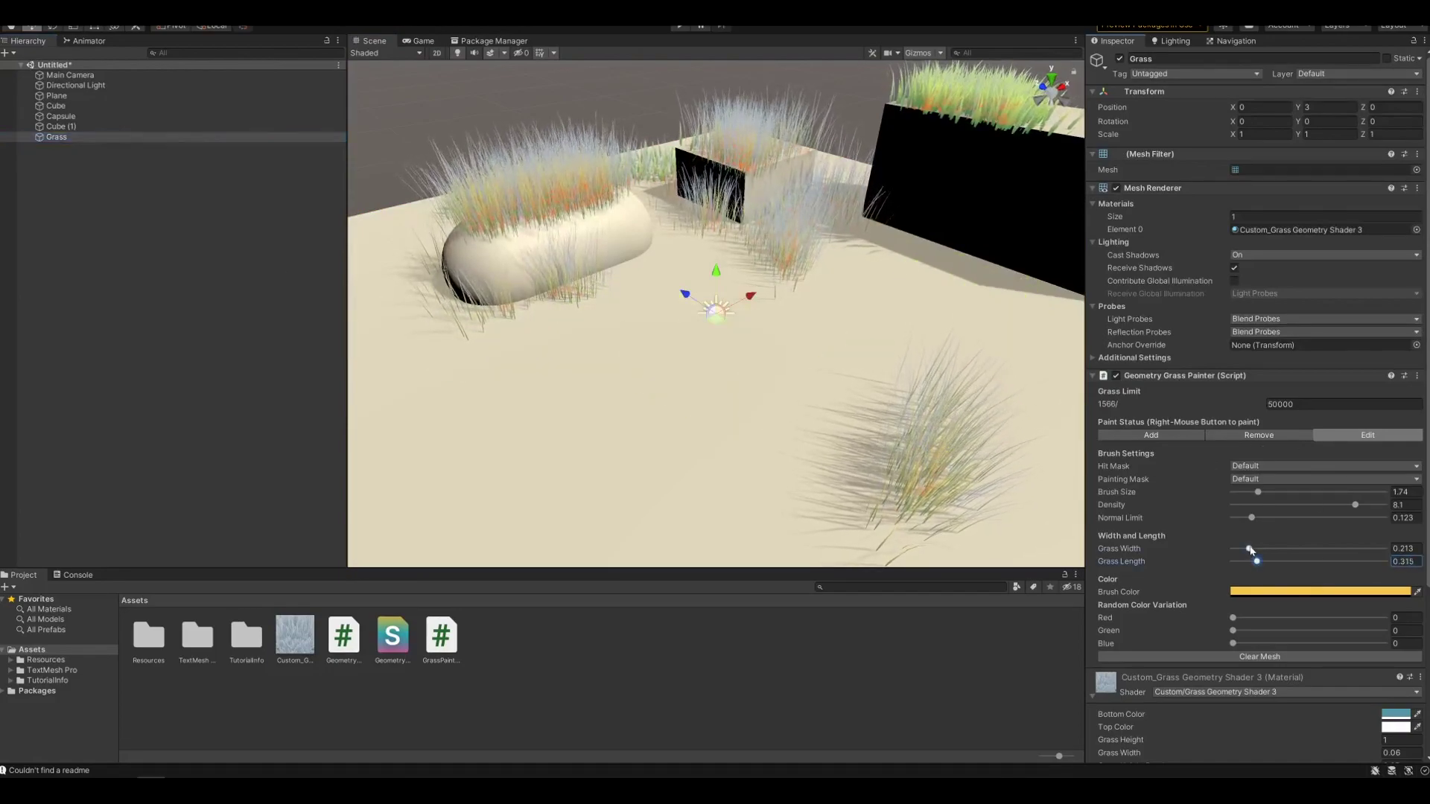
# Change the brush colour toward red and recolour the capsule and right-box grass pink.
pyautogui.click(1352, 591)
pyautogui.moveTo(1399, 555); pyautogui.dragTo(1418, 573)
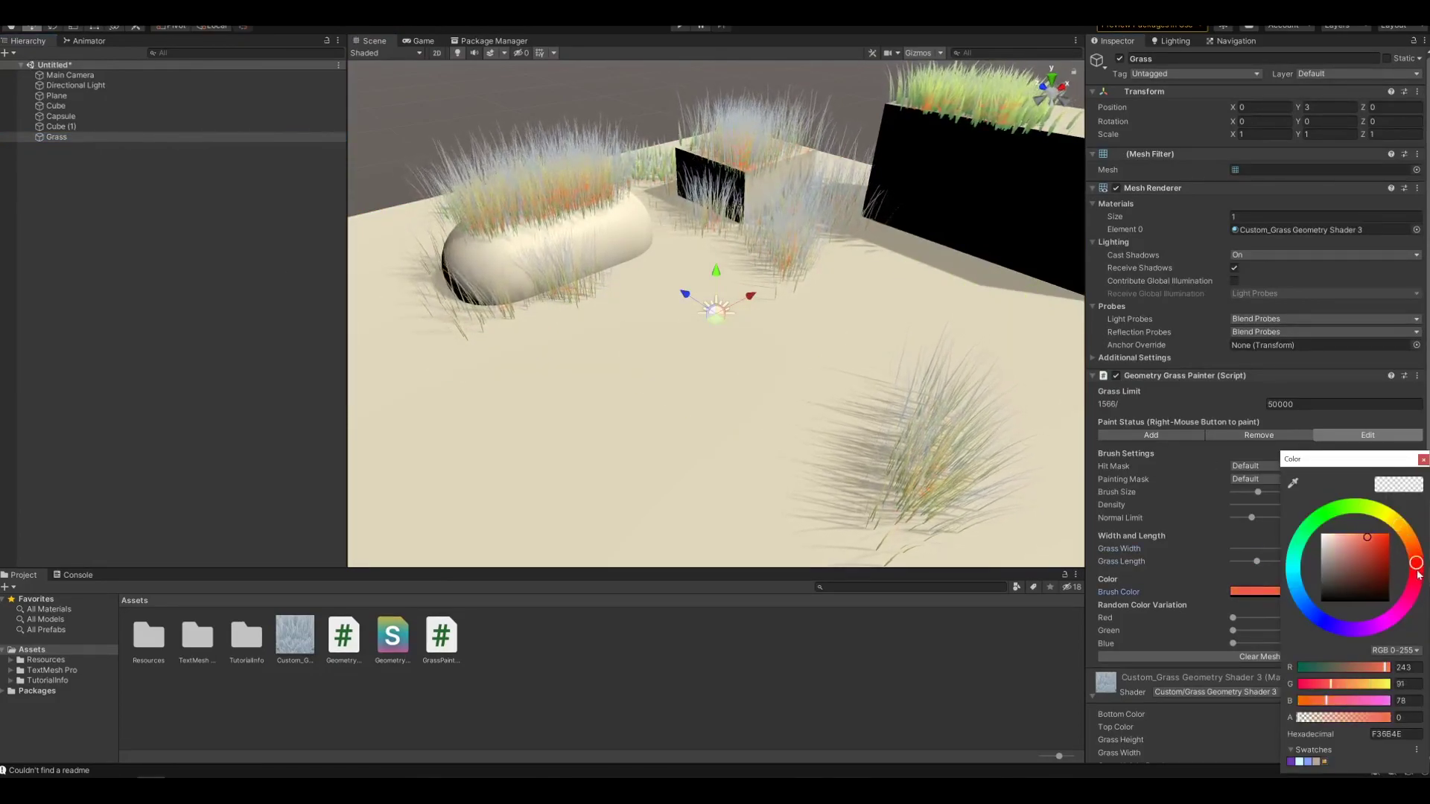
pyautogui.click(1422, 460)
pyautogui.moveTo(931, 446); pyautogui.dragTo(886, 458, button='right')
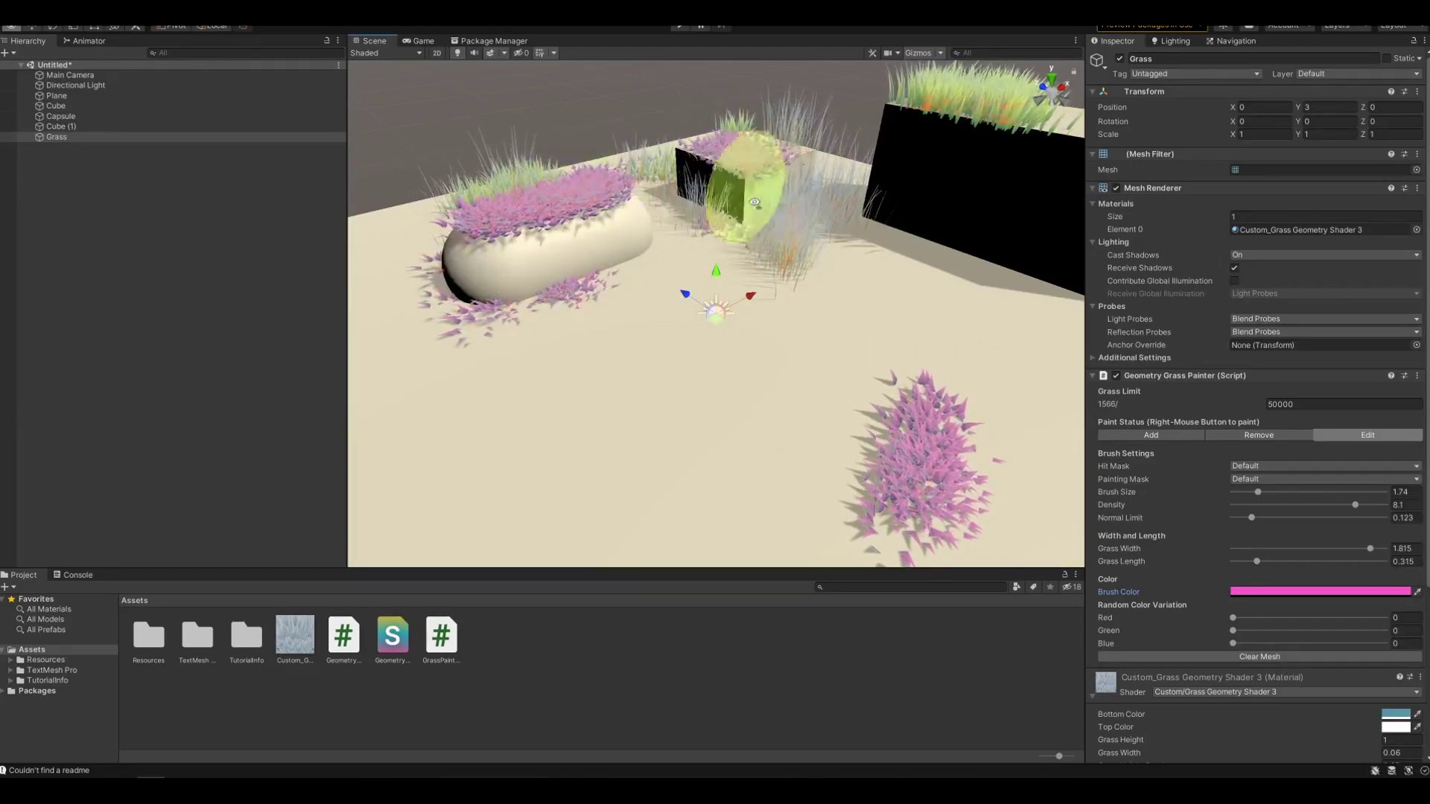
pyautogui.moveTo(990, 179); pyautogui.dragTo(958, 208, button='right')
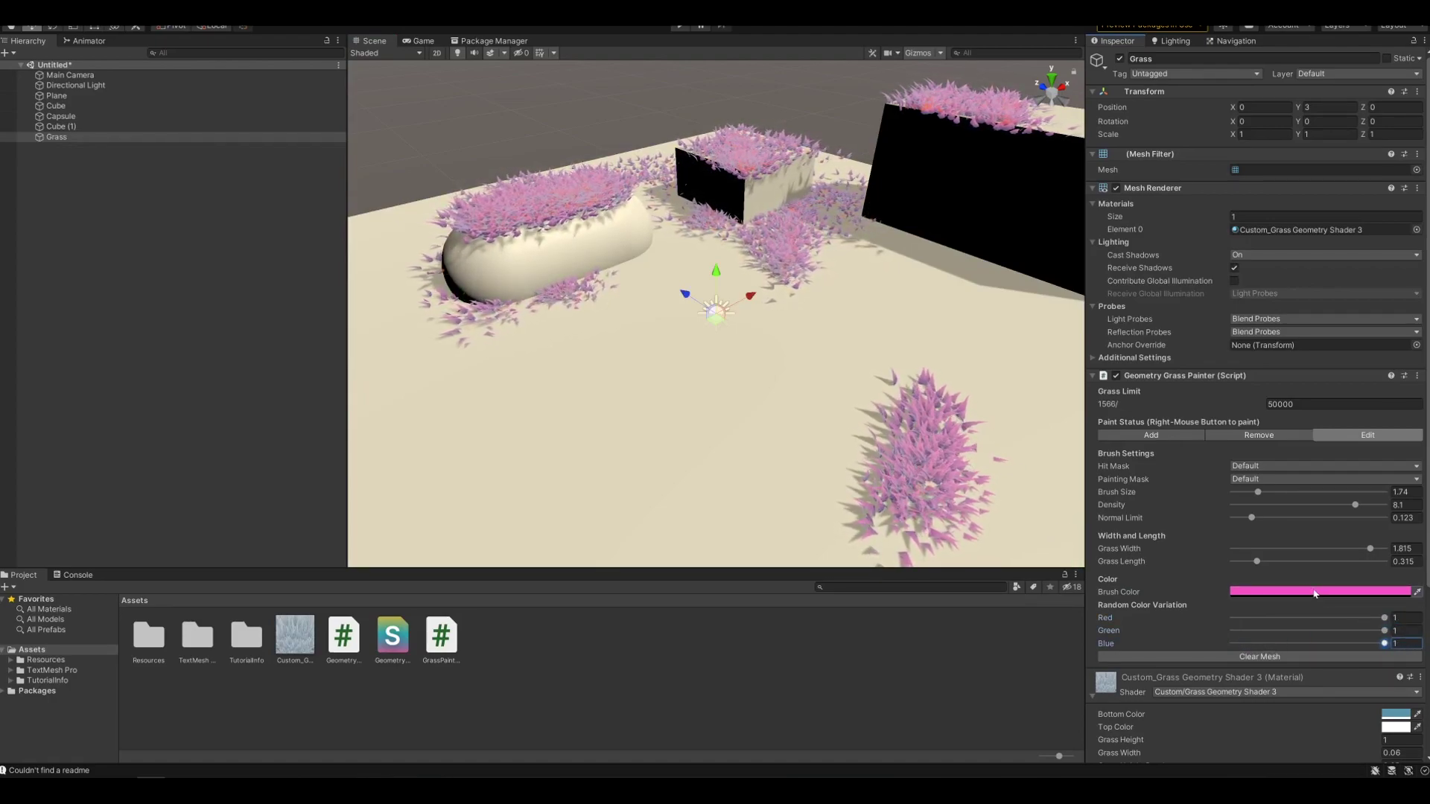
# Set grass width 1.078 and a white brush colour, repainting the bush and capsule grass whitish.
pyautogui.click(1314, 549)
pyautogui.moveTo(1037, 479)
pyautogui.mouseDown(button='right')
pyautogui.moveTo(878, 463)
pyautogui.moveTo(511, 303)
pyautogui.moveTo(555, 286)
pyautogui.moveTo(591, 223)
pyautogui.moveTo(846, 191)
pyautogui.moveTo(718, 230)
pyautogui.moveTo(571, 340)
pyautogui.mouseUp(button='right')
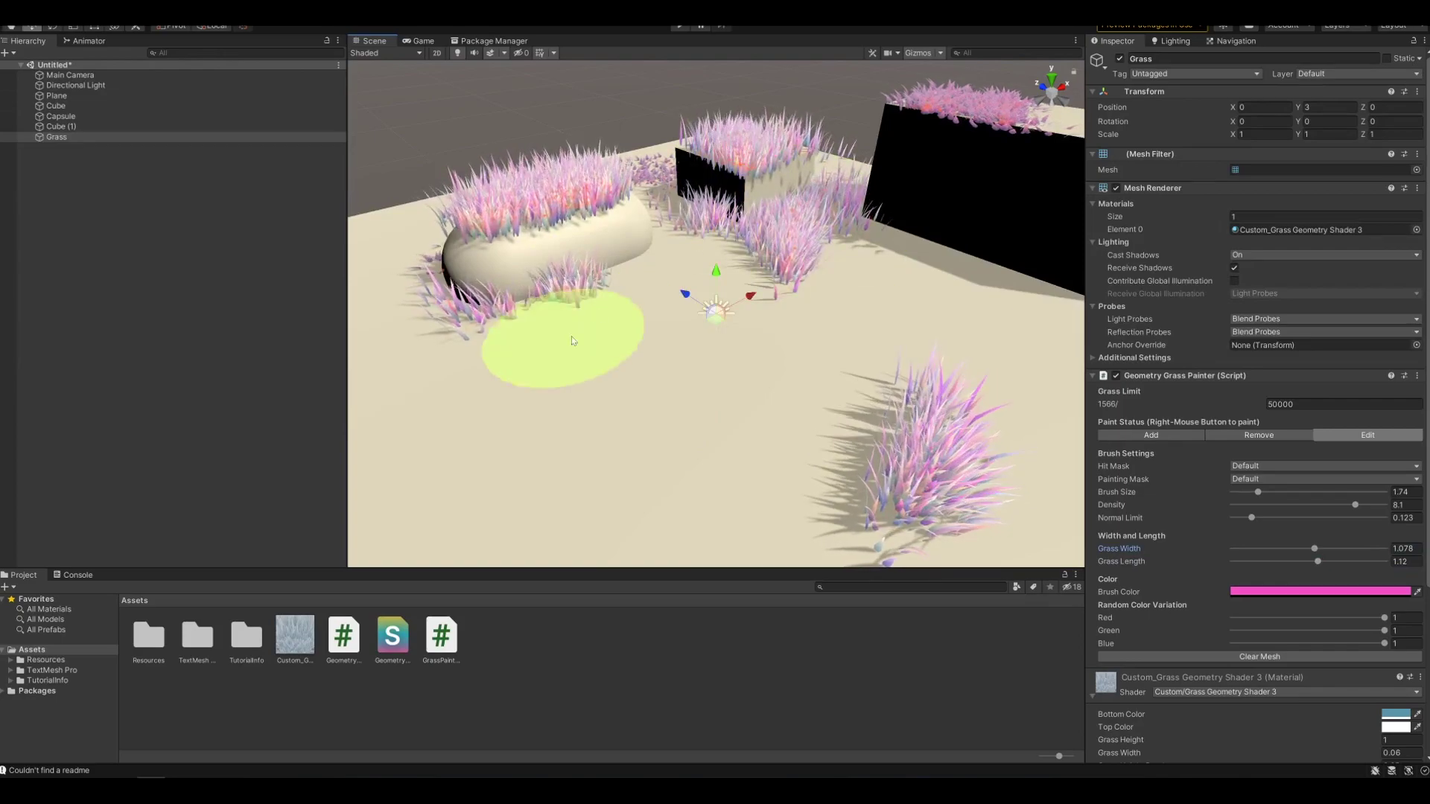
pyautogui.click(1240, 592)
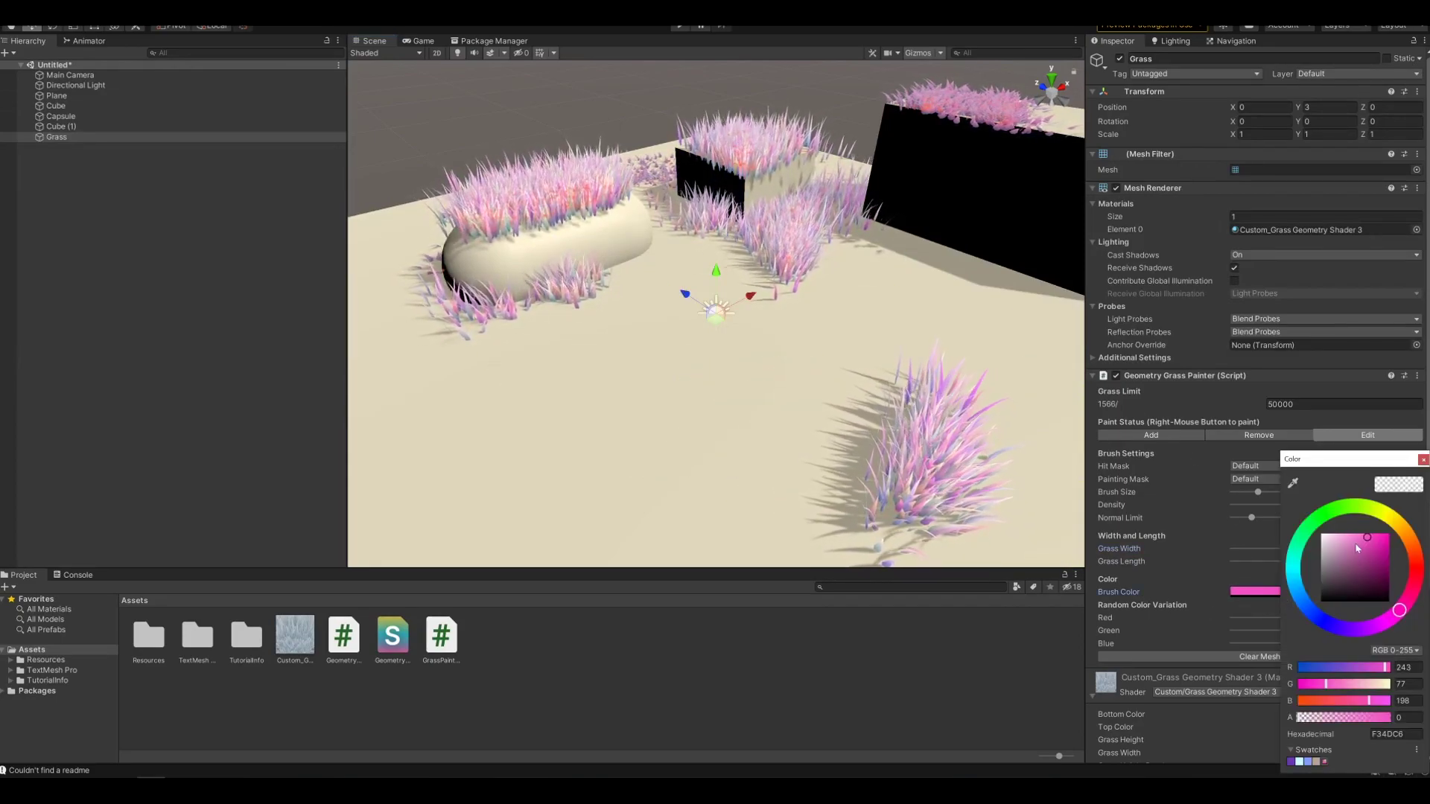
pyautogui.moveTo(1357, 548); pyautogui.dragTo(1279, 515)
pyautogui.moveTo(923, 432)
pyautogui.mouseDown(button='right')
pyautogui.moveTo(824, 230)
pyautogui.moveTo(559, 223)
pyautogui.moveTo(591, 182)
pyautogui.moveTo(855, 197)
pyautogui.moveTo(961, 104)
pyautogui.moveTo(686, 217)
pyautogui.moveTo(594, 217)
pyautogui.mouseUp(button='right')
pyautogui.click(570, 427)
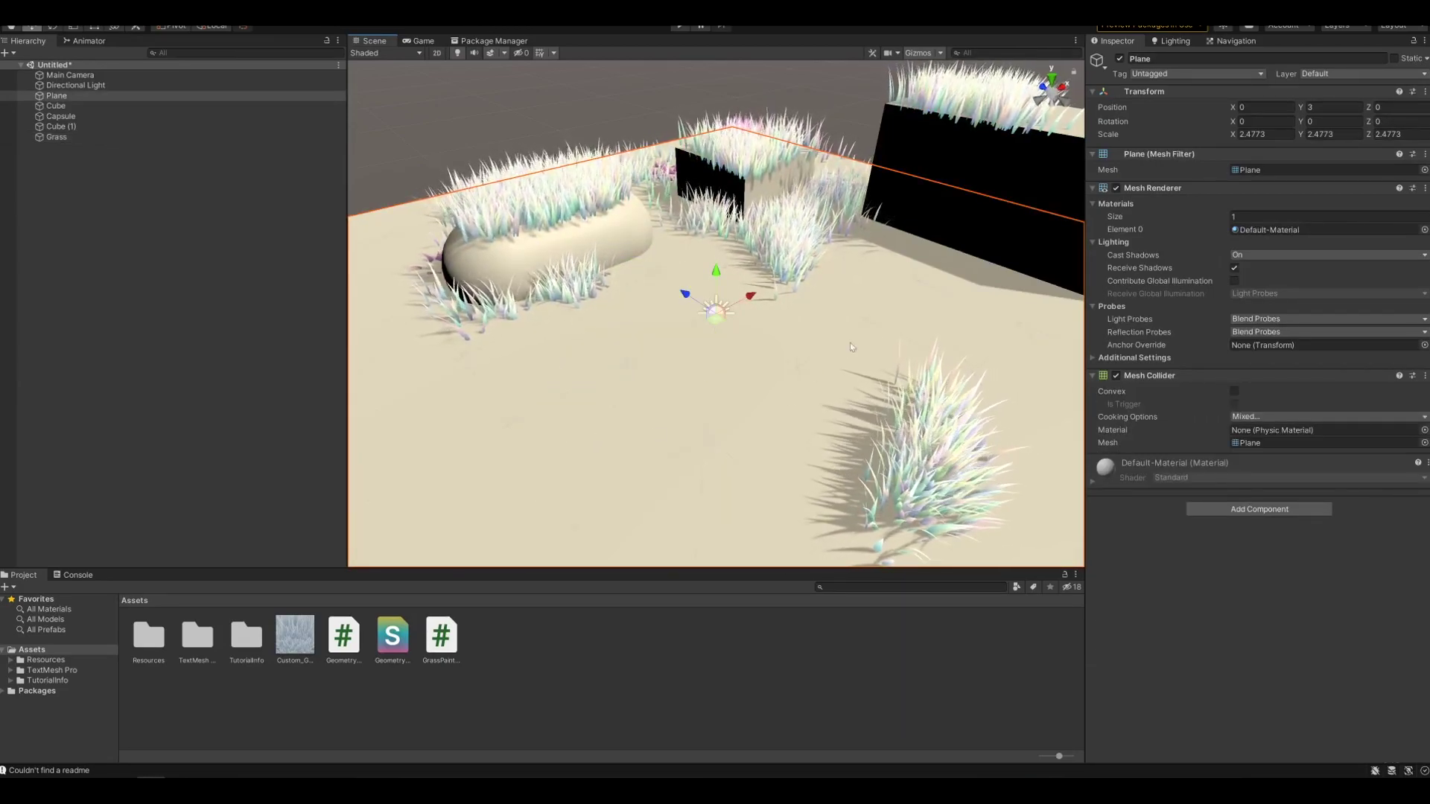
# Put the ground Plane on the Water layer.
pyautogui.click(160, 138)
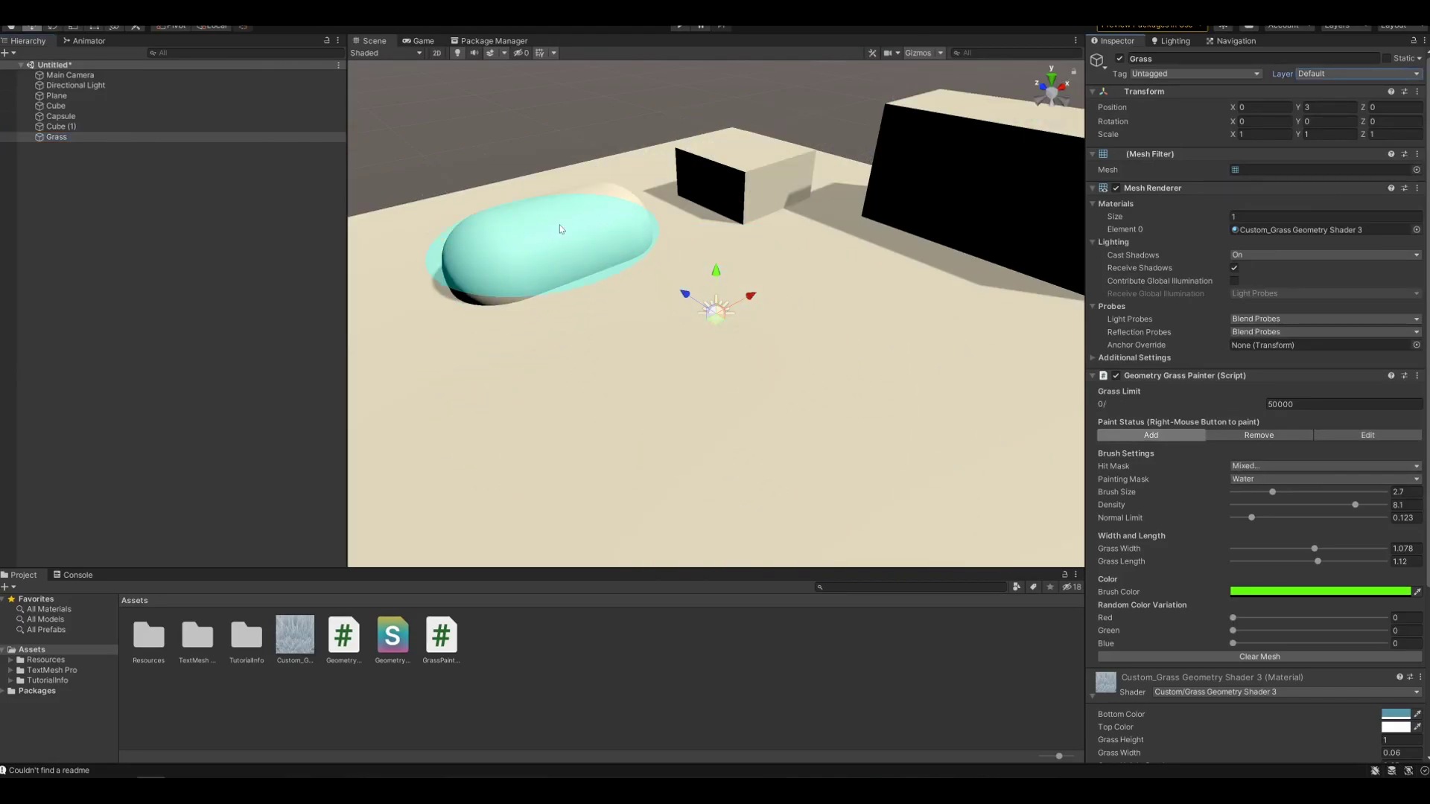
pyautogui.click(956, 329)
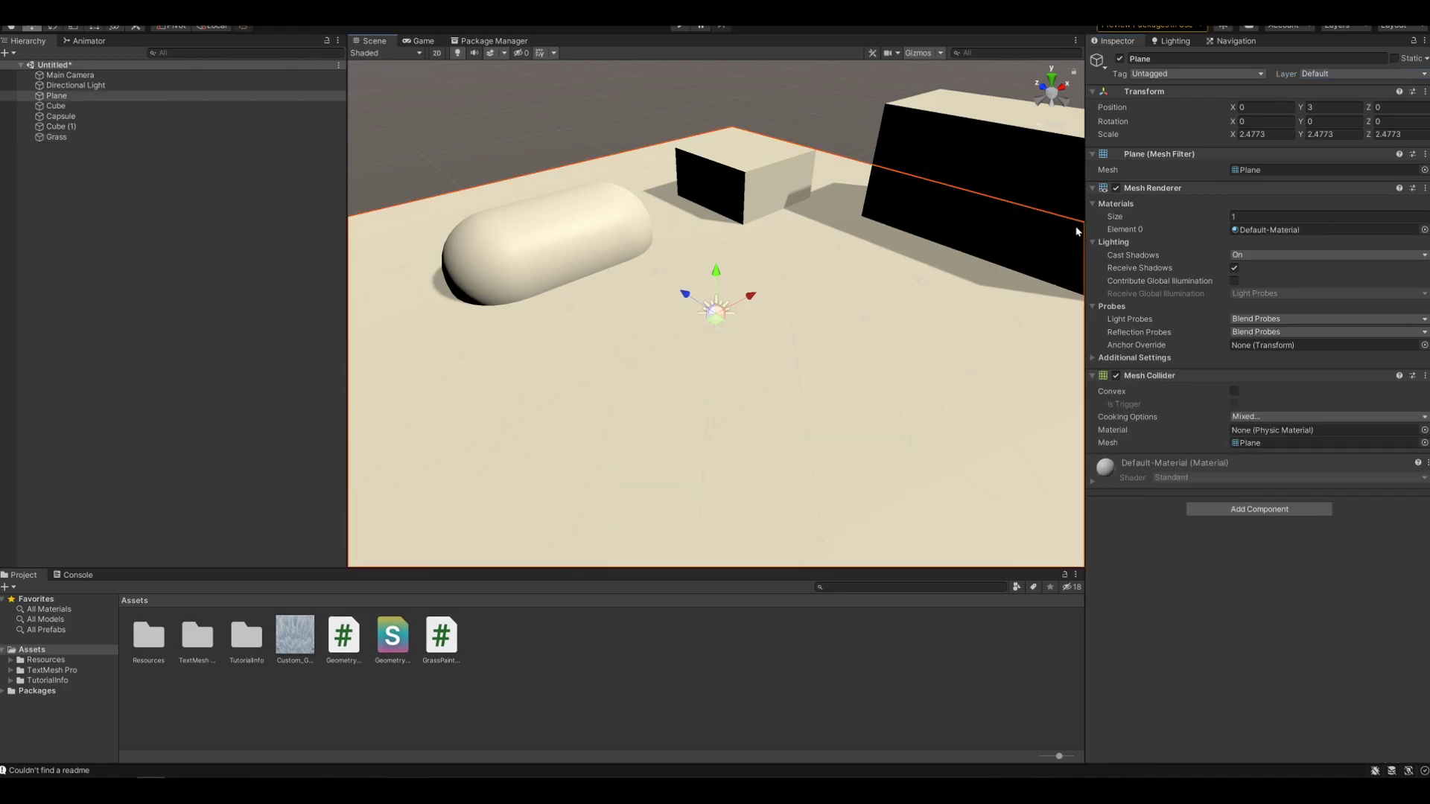
pyautogui.click(1326, 72)
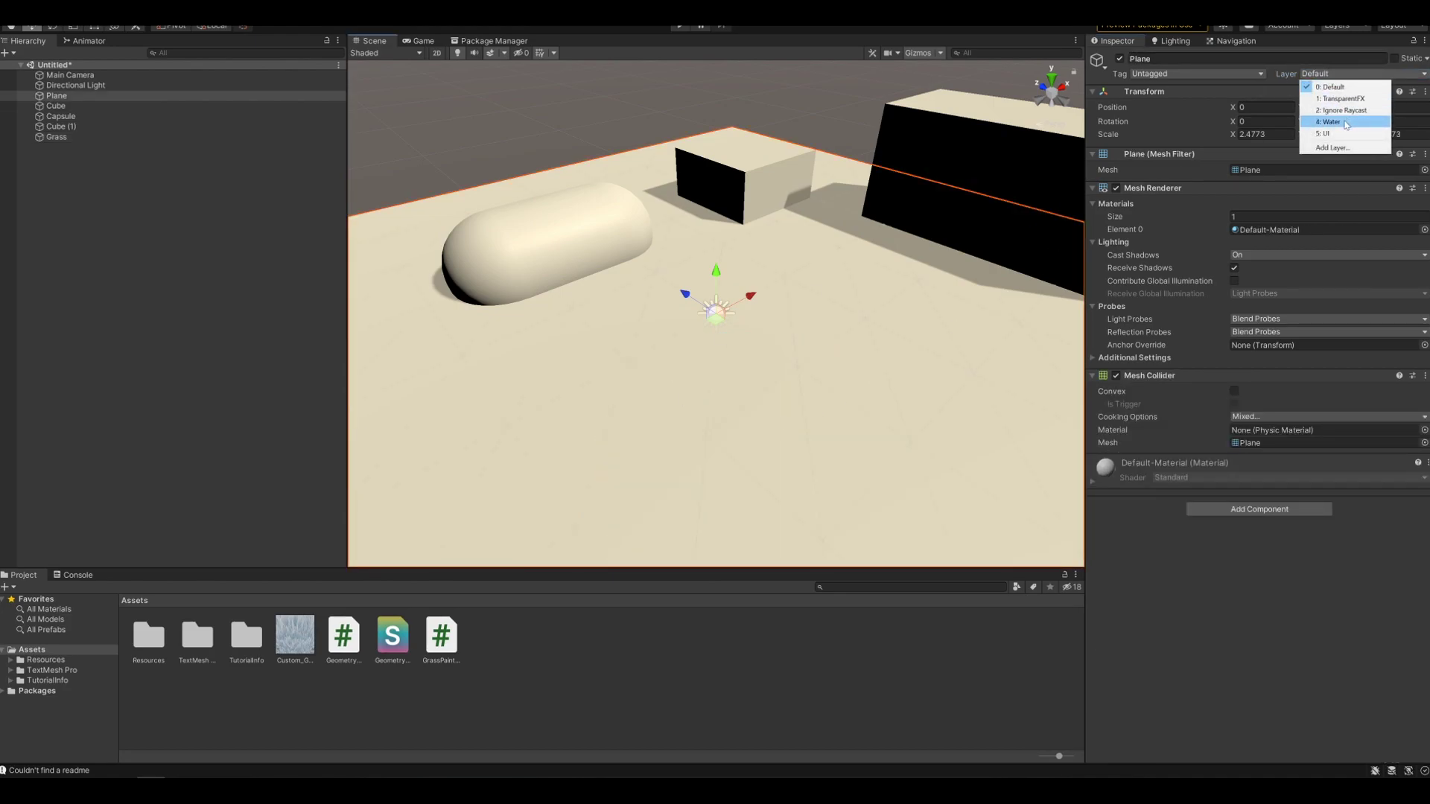
pyautogui.click(1330, 122)
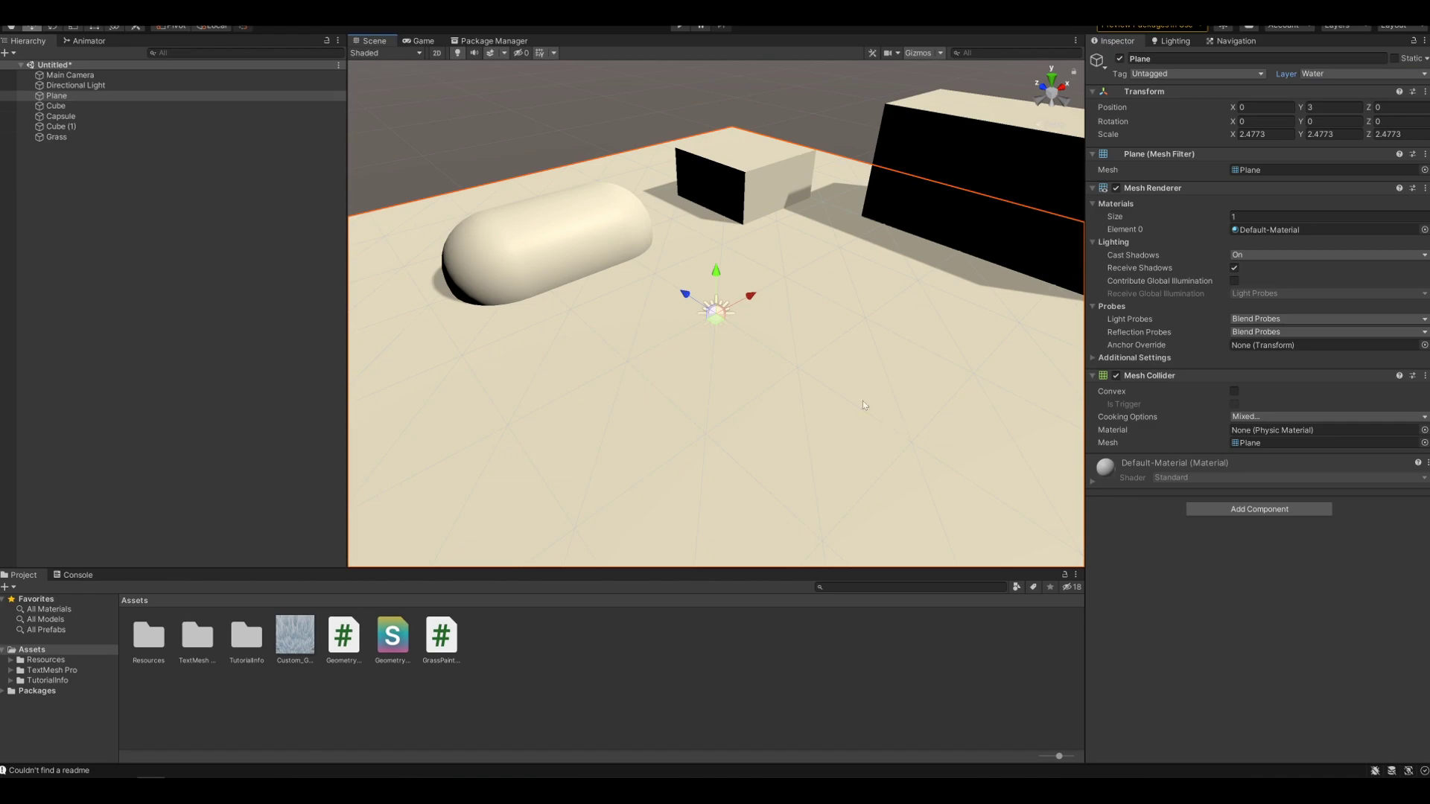
# Check the layers of the capsule and both boxes, then reselect the Grass object.
pyautogui.click(542, 243)
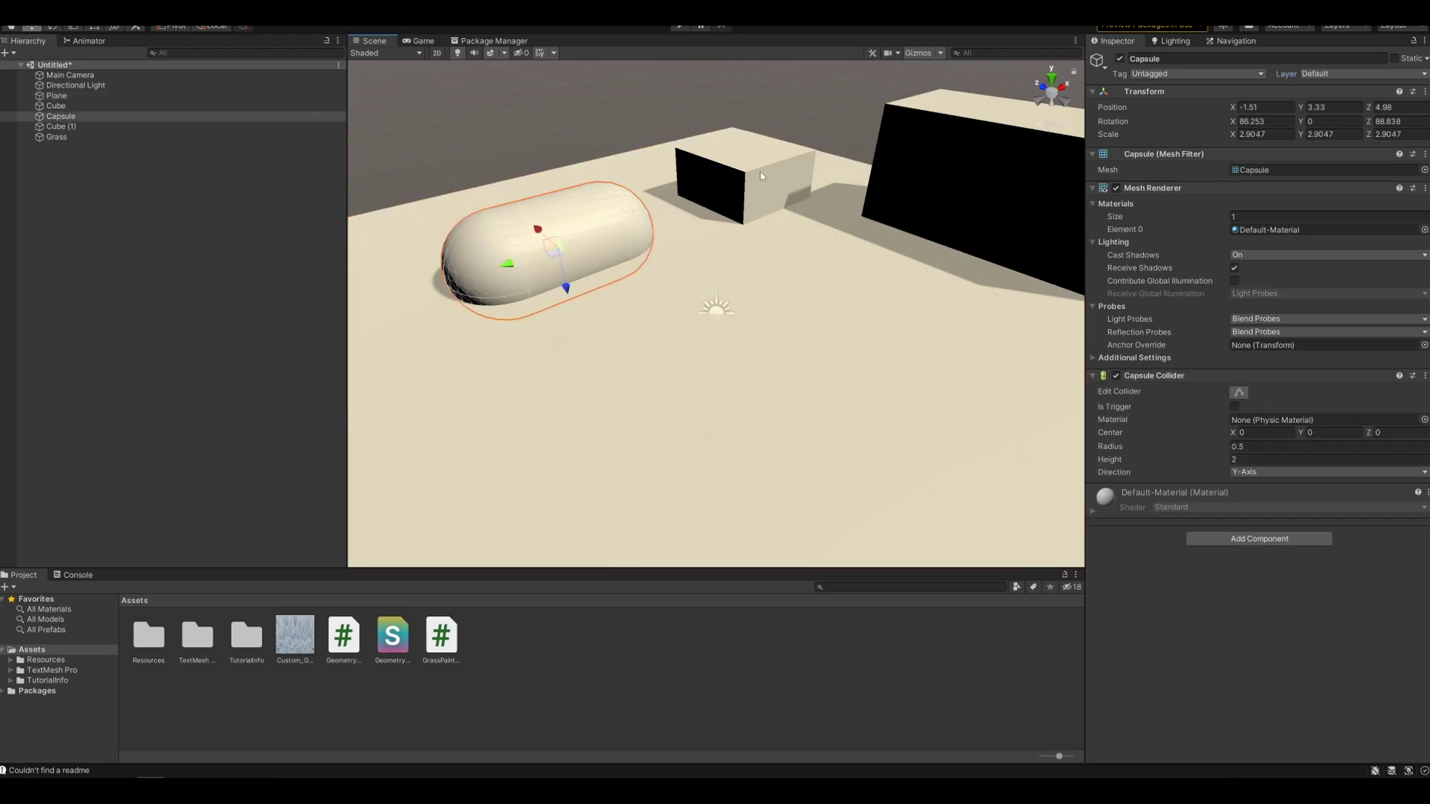
pyautogui.click(736, 179)
pyautogui.click(738, 181)
pyautogui.click(545, 268)
pyautogui.click(115, 139)
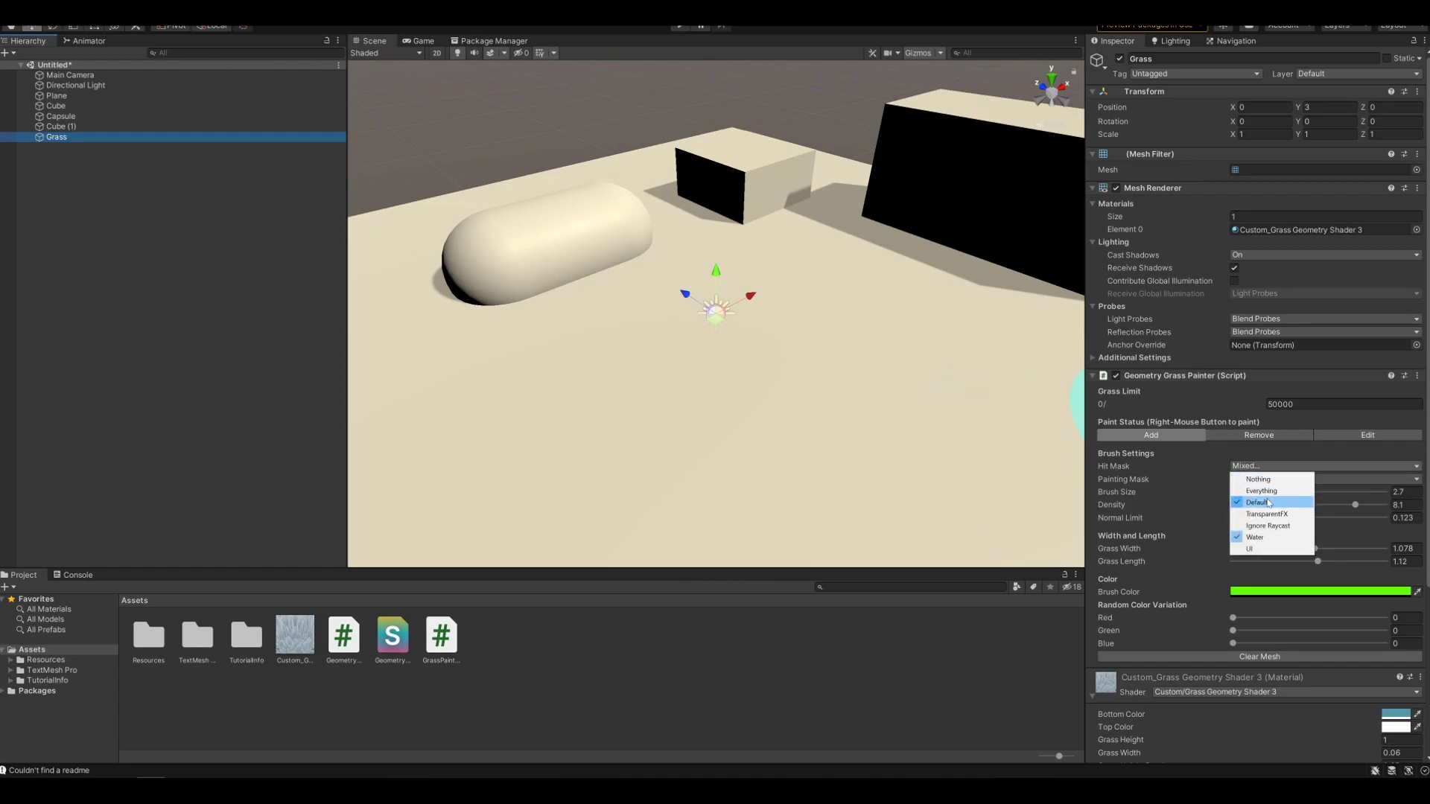
# Paint dense green grass across the ground plane, including near the right box, leaving the obstacles bare.
pyautogui.click(1165, 483)
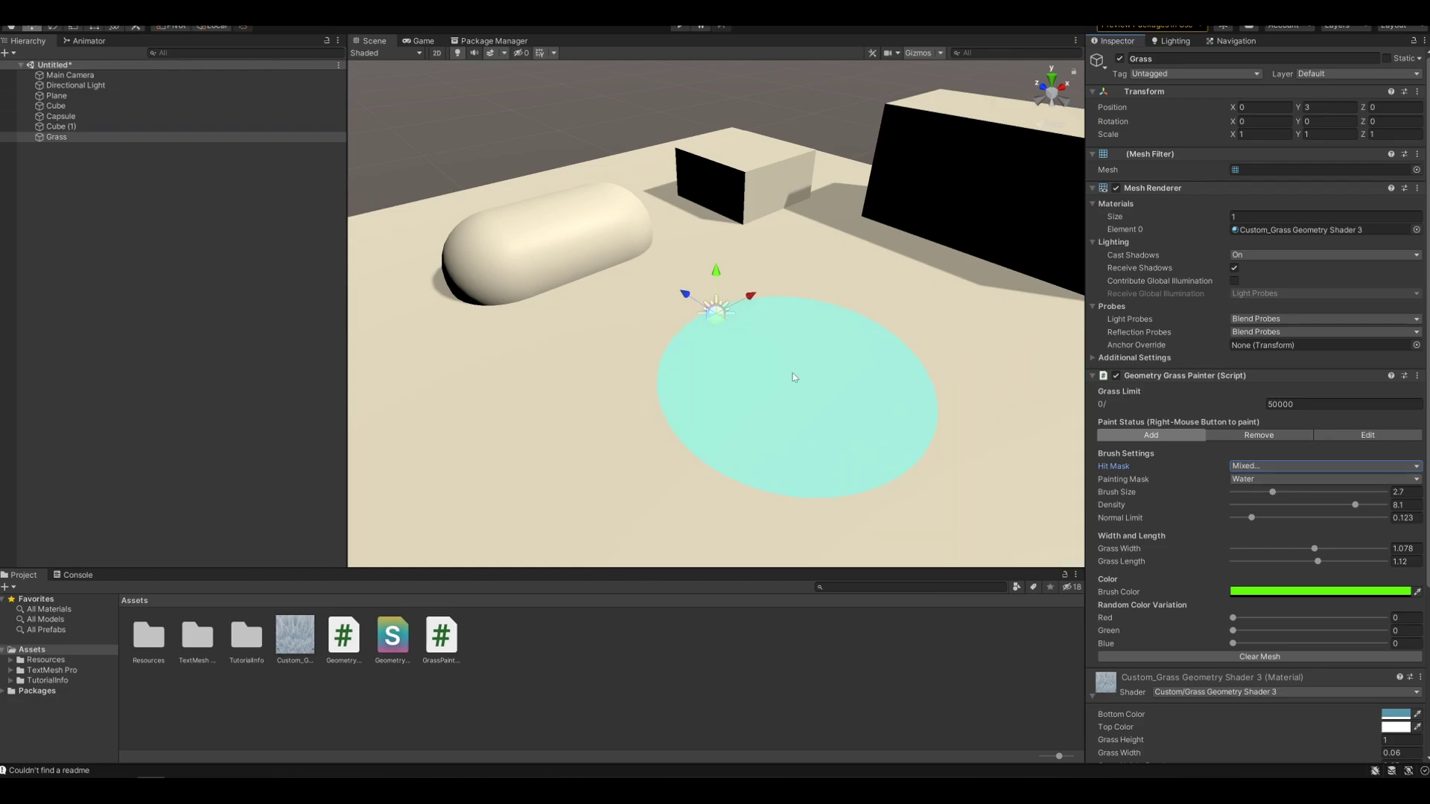
pyautogui.moveTo(794, 377)
pyautogui.mouseDown(button='right')
pyautogui.moveTo(716, 277)
pyautogui.moveTo(490, 192)
pyautogui.moveTo(437, 275)
pyautogui.moveTo(629, 246)
pyautogui.moveTo(755, 183)
pyautogui.moveTo(982, 236)
pyautogui.moveTo(1005, 212)
pyautogui.moveTo(730, 170)
pyautogui.moveTo(506, 275)
pyautogui.moveTo(875, 360)
pyautogui.moveTo(942, 213)
pyautogui.moveTo(511, 223)
pyautogui.moveTo(651, 409)
pyautogui.moveTo(884, 319)
pyautogui.moveTo(667, 298)
pyautogui.mouseUp(button='right')
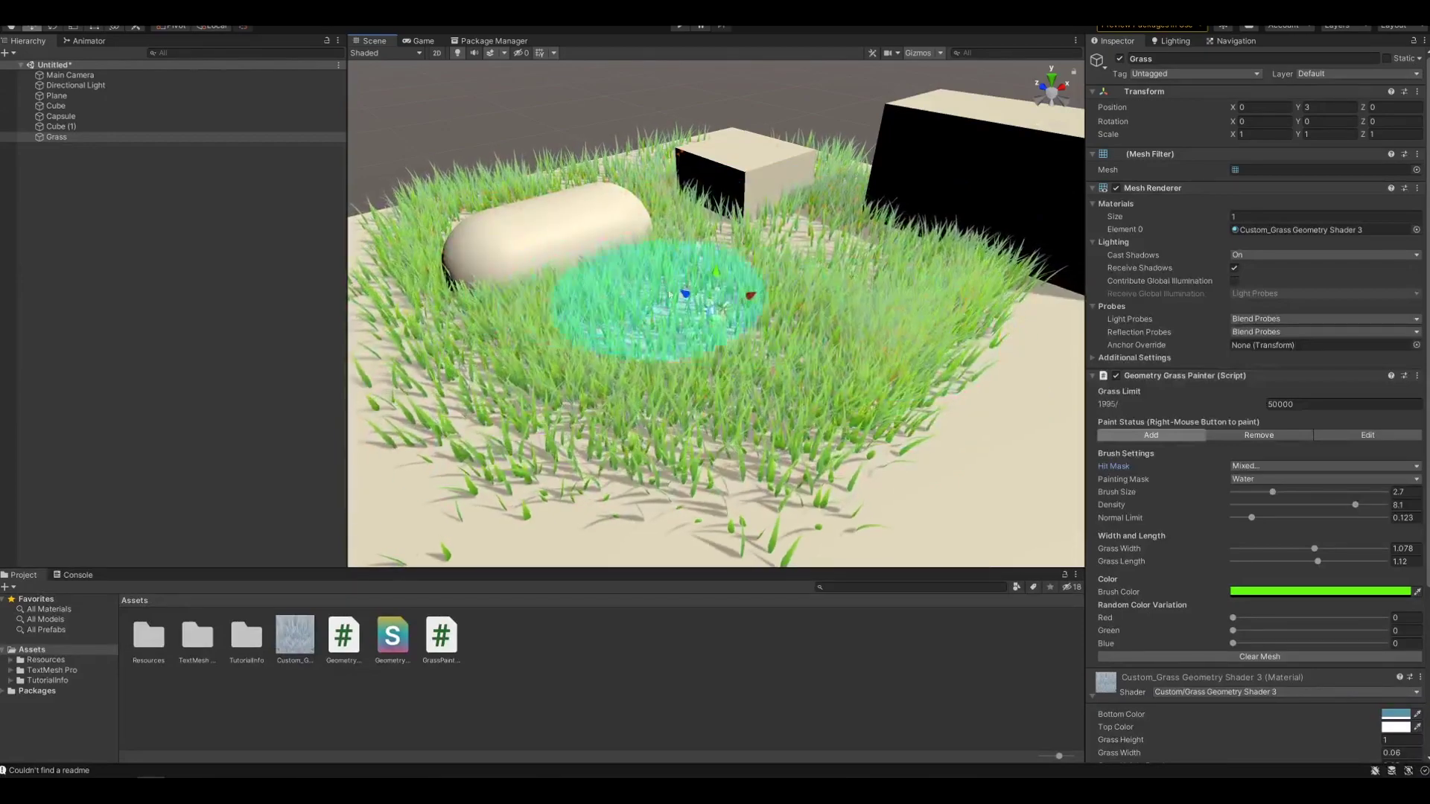
pyautogui.moveTo(669, 294)
pyautogui.keyDown('alt'); pyautogui.mouseDown()
pyautogui.moveTo(479, 239)
pyautogui.moveTo(856, 319)
pyautogui.moveTo(809, 444)
pyautogui.mouseUp(); pyautogui.keyUp('alt')
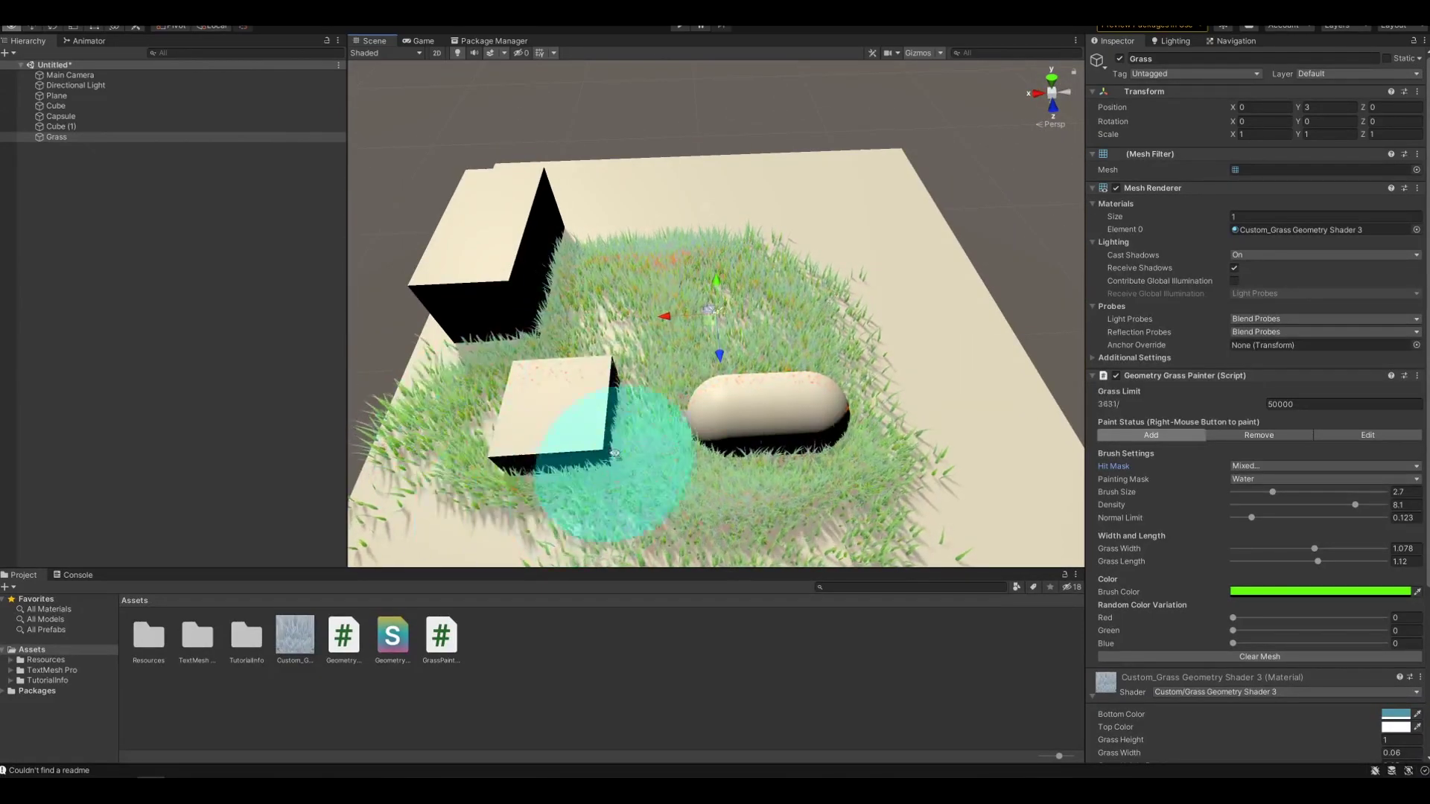
pyautogui.keyDown('alt'); pyautogui.moveTo(639, 381); pyautogui.dragTo(859, 469); pyautogui.keyUp('alt')
pyautogui.moveTo(604, 501)
pyautogui.keyDown('alt'); pyautogui.mouseDown()
pyautogui.moveTo(648, 405)
pyautogui.moveTo(877, 415)
pyautogui.mouseUp(); pyautogui.keyUp('alt')
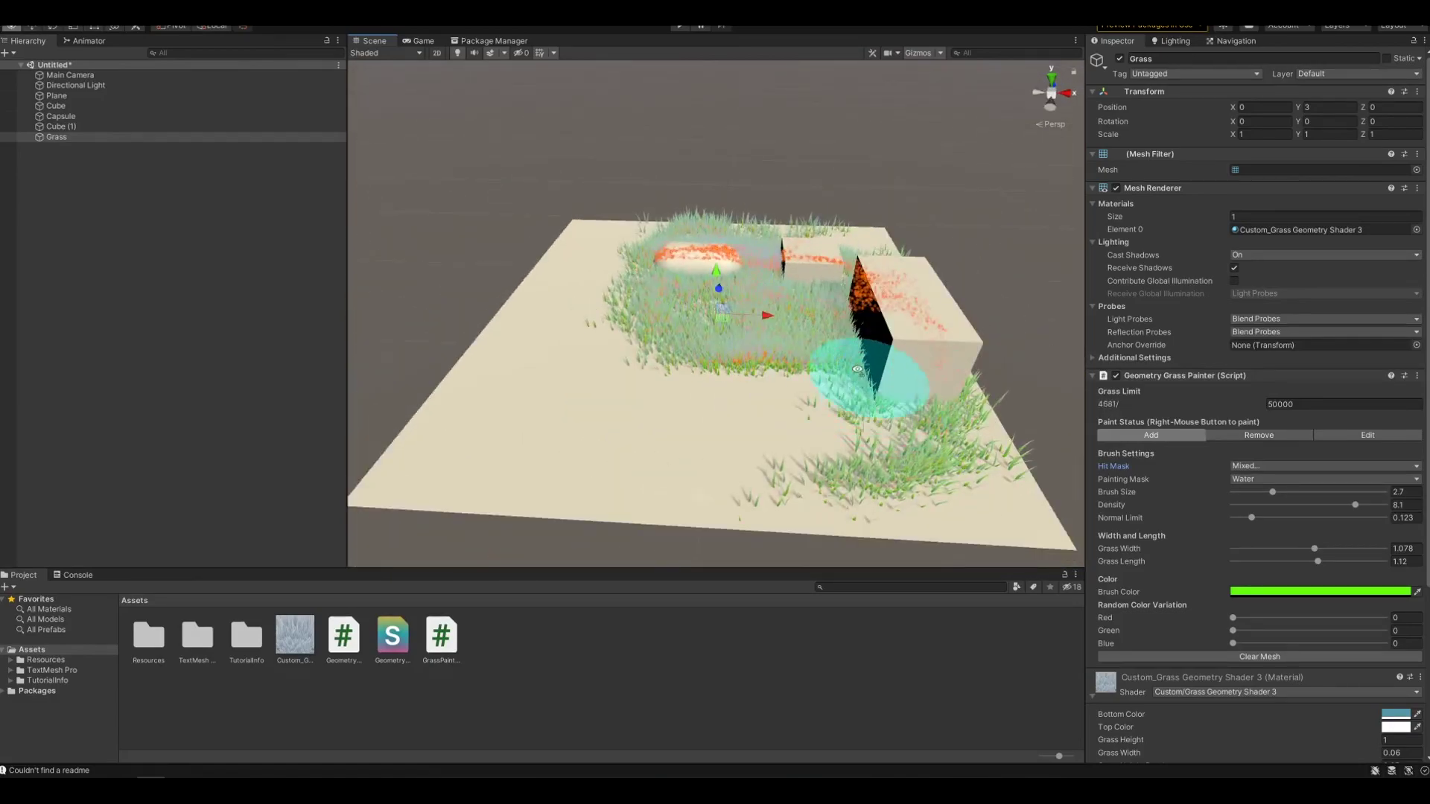
pyautogui.moveTo(877, 415); pyautogui.dragTo(833, 352, button='right')
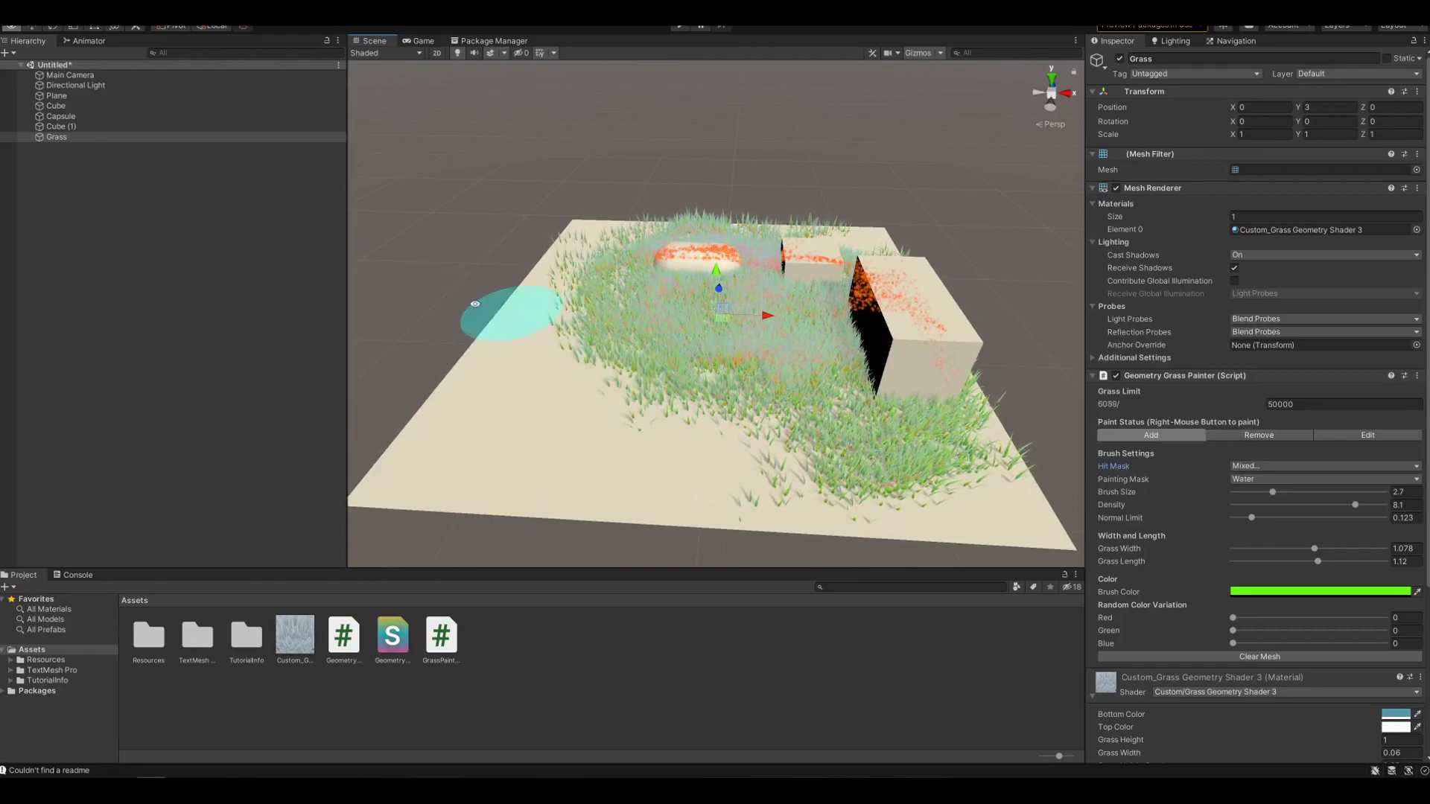
pyautogui.keyDown('alt'); pyautogui.moveTo(475, 304); pyautogui.dragTo(894, 399); pyautogui.keyUp('alt')
pyautogui.click(894, 400)
pyautogui.scroll(6, 575, 369)
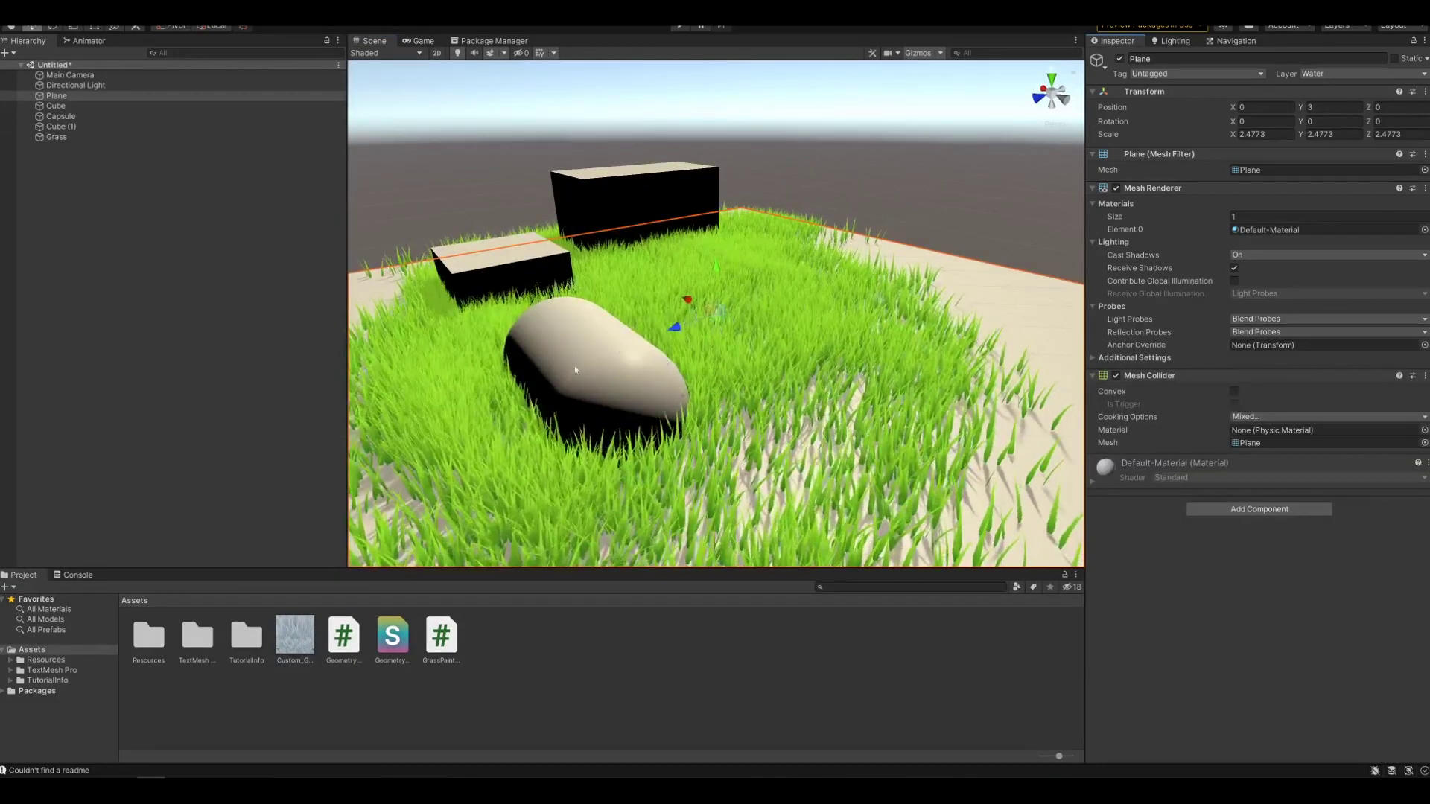
# Set the Custom_Grass material's Min Distance to 33.3.
pyautogui.click(295, 642)
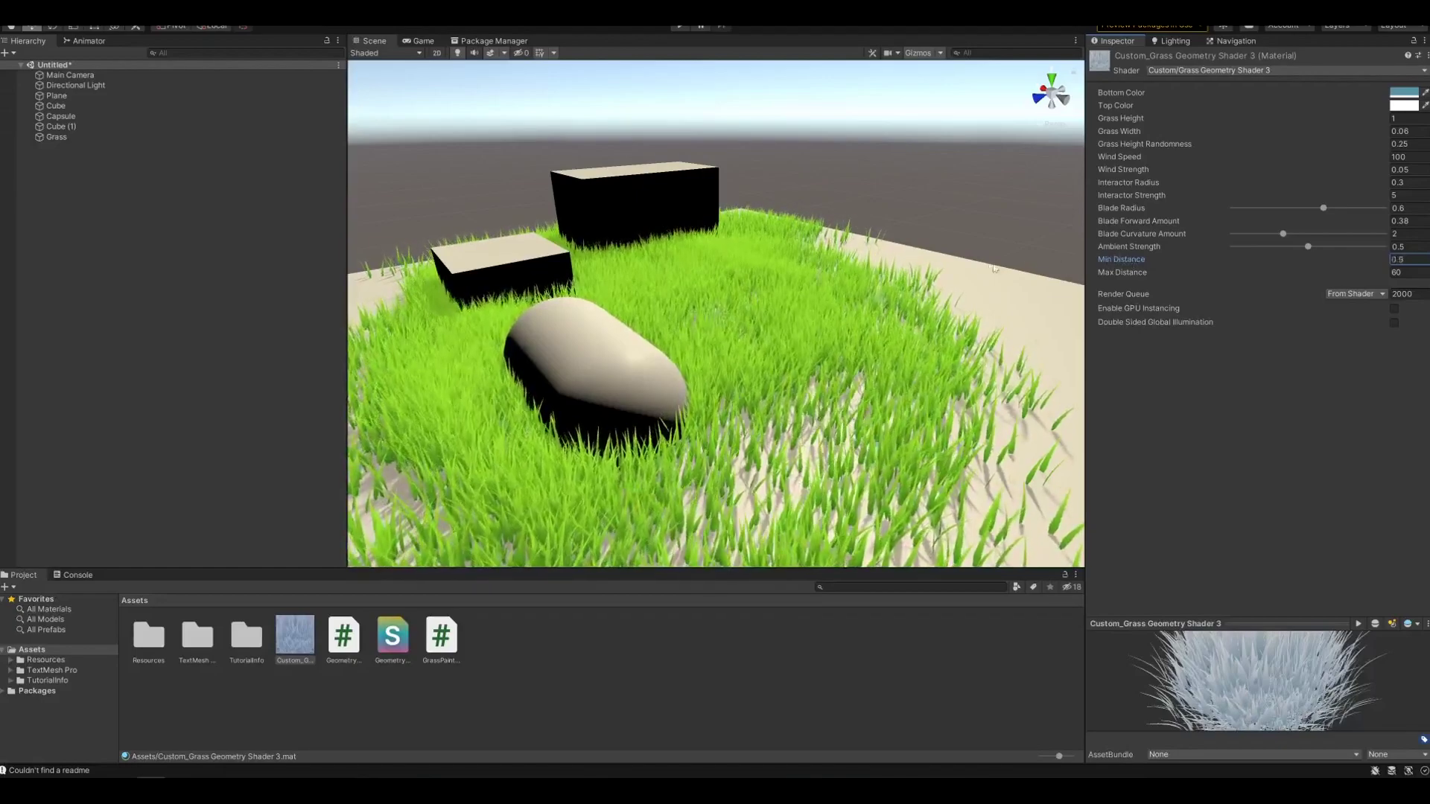
pyautogui.moveTo(994, 268); pyautogui.dragTo(1142, 258)
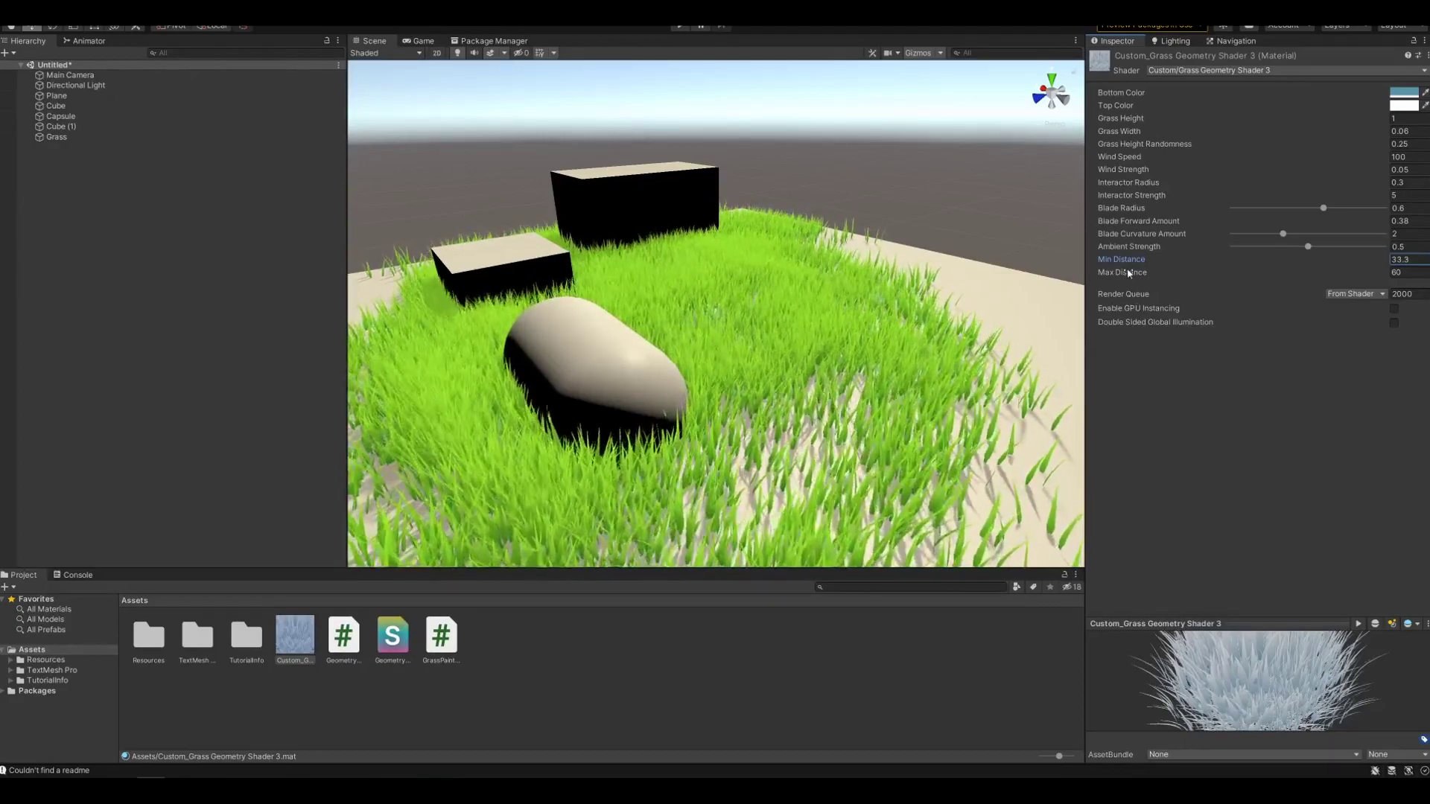
pyautogui.click(1129, 273)
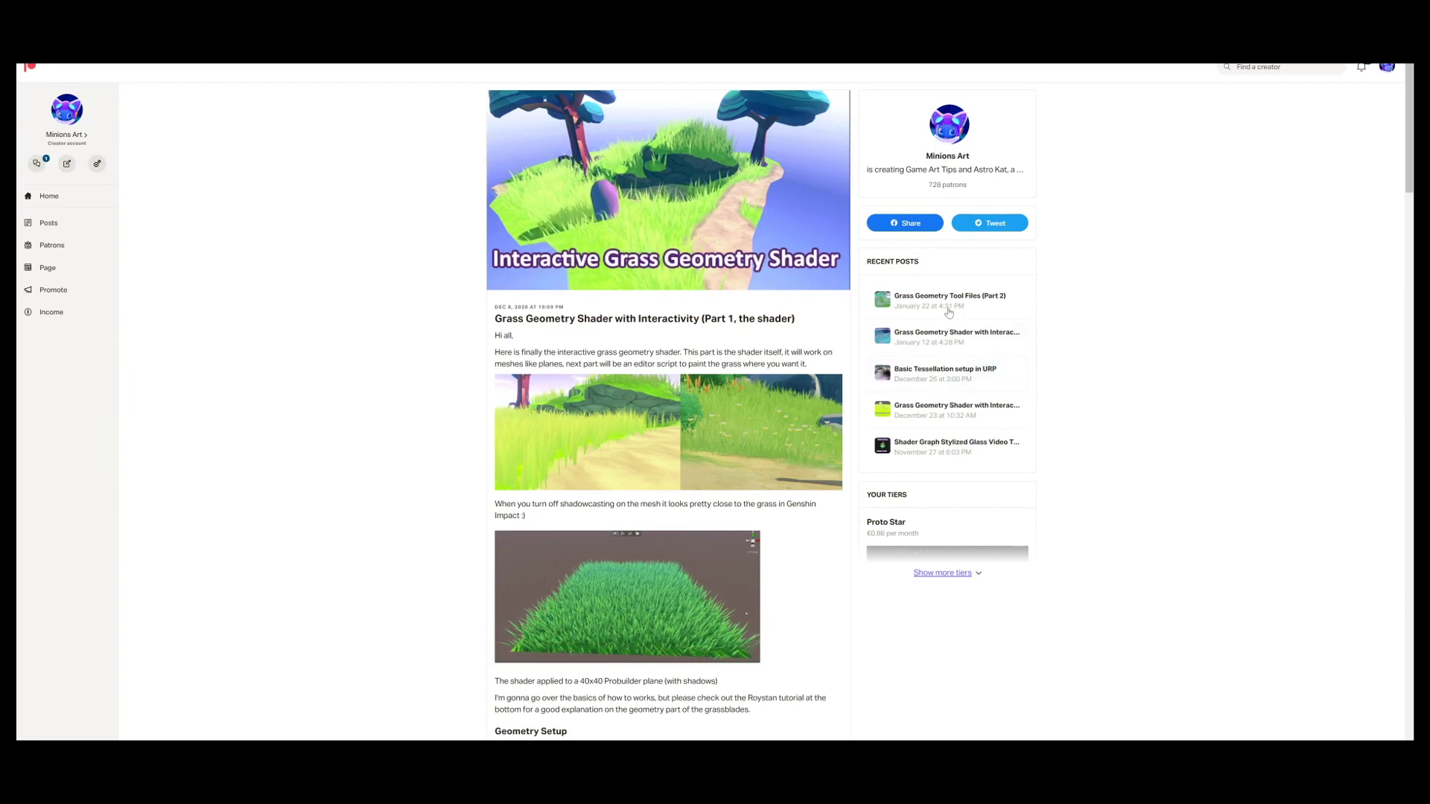
# Scroll the Patreon post down to the ShaderInteractor.cs Pastebin link.
pyautogui.scroll(-15, 1147, 348)
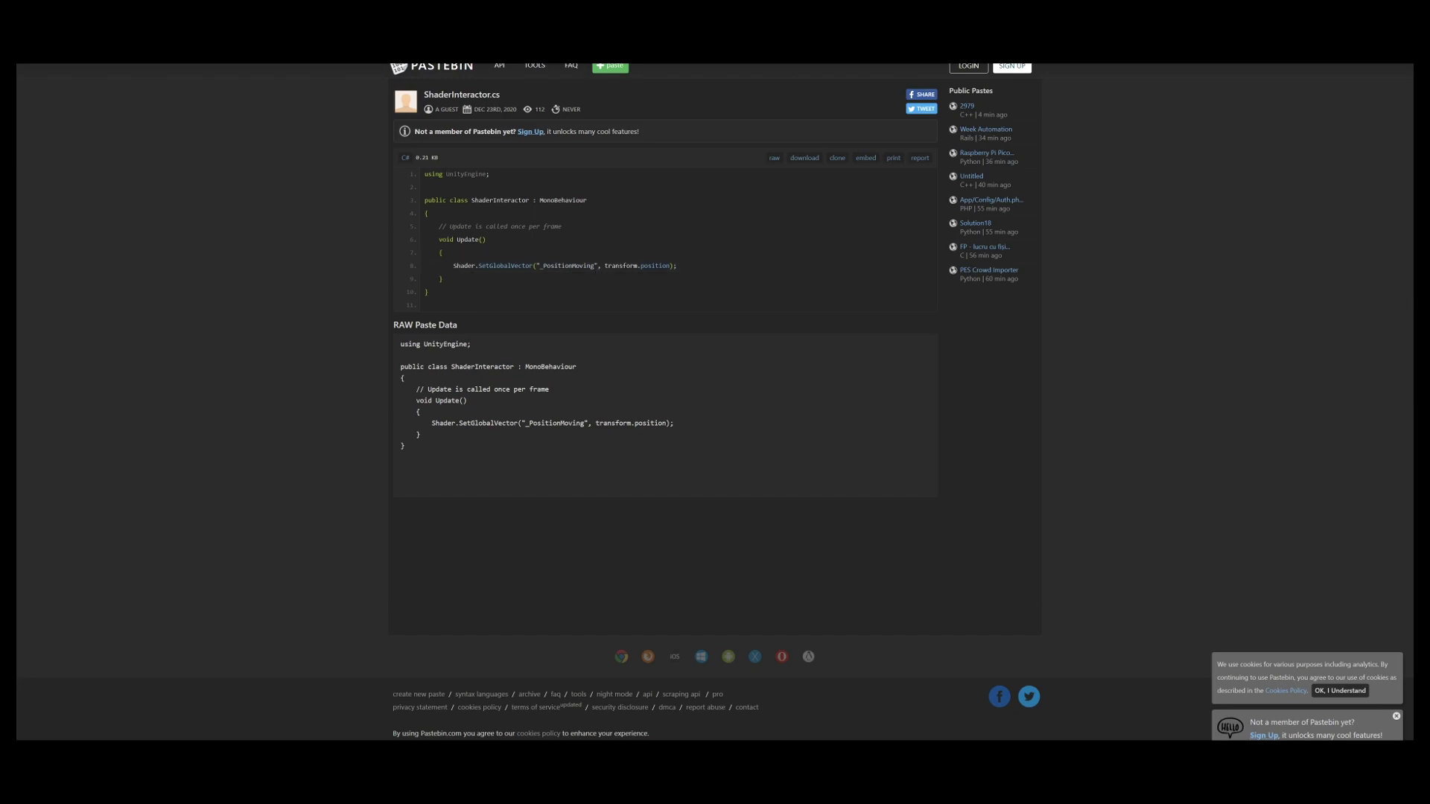
# Select the ShaderInteractor.cs code in the RAW Paste Data.
pyautogui.moveTo(407, 446); pyautogui.dragTo(388, 395)
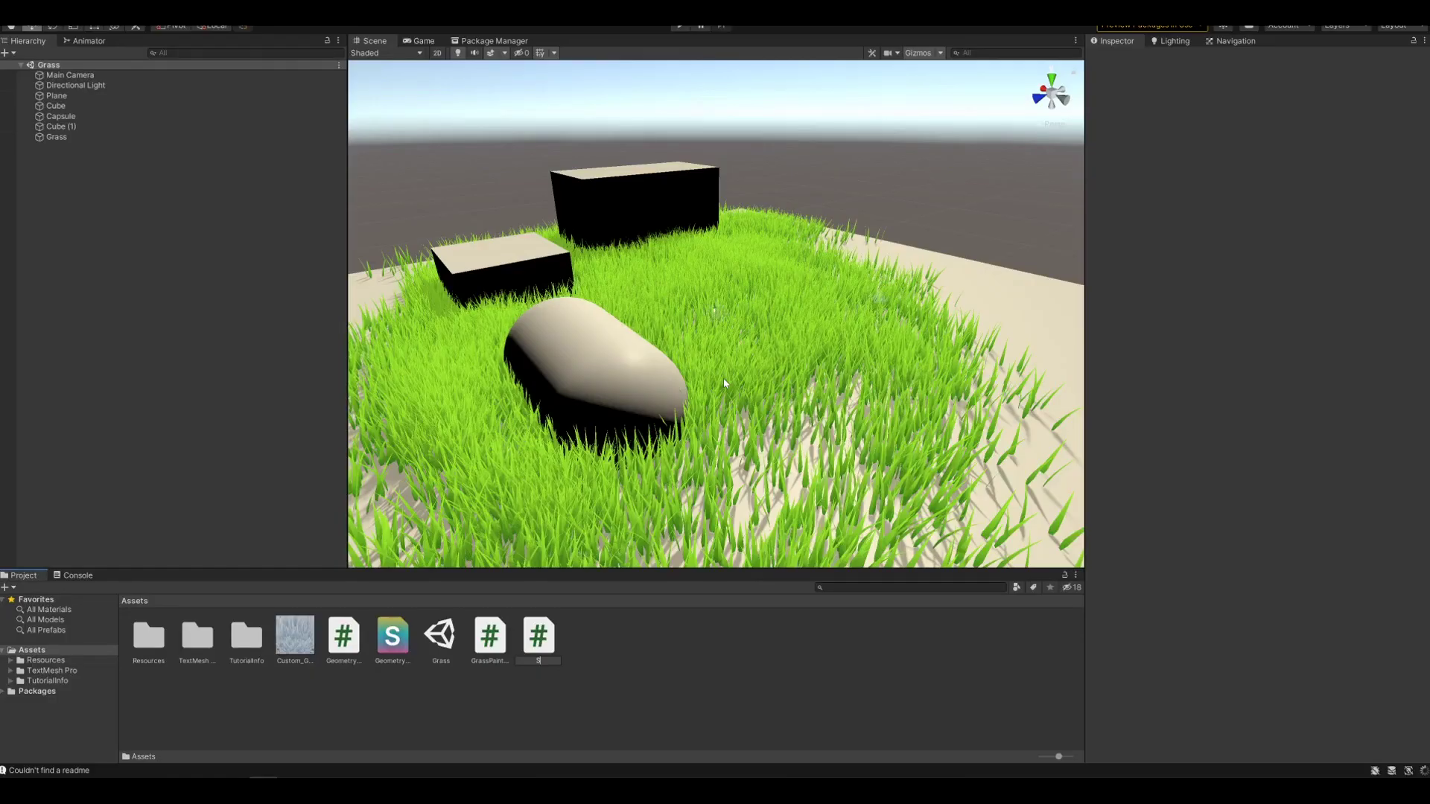
# Name the new script ShaderInteractor, open it in the code editor, and paste in the code.
pyautogui.write('haderInteractor')
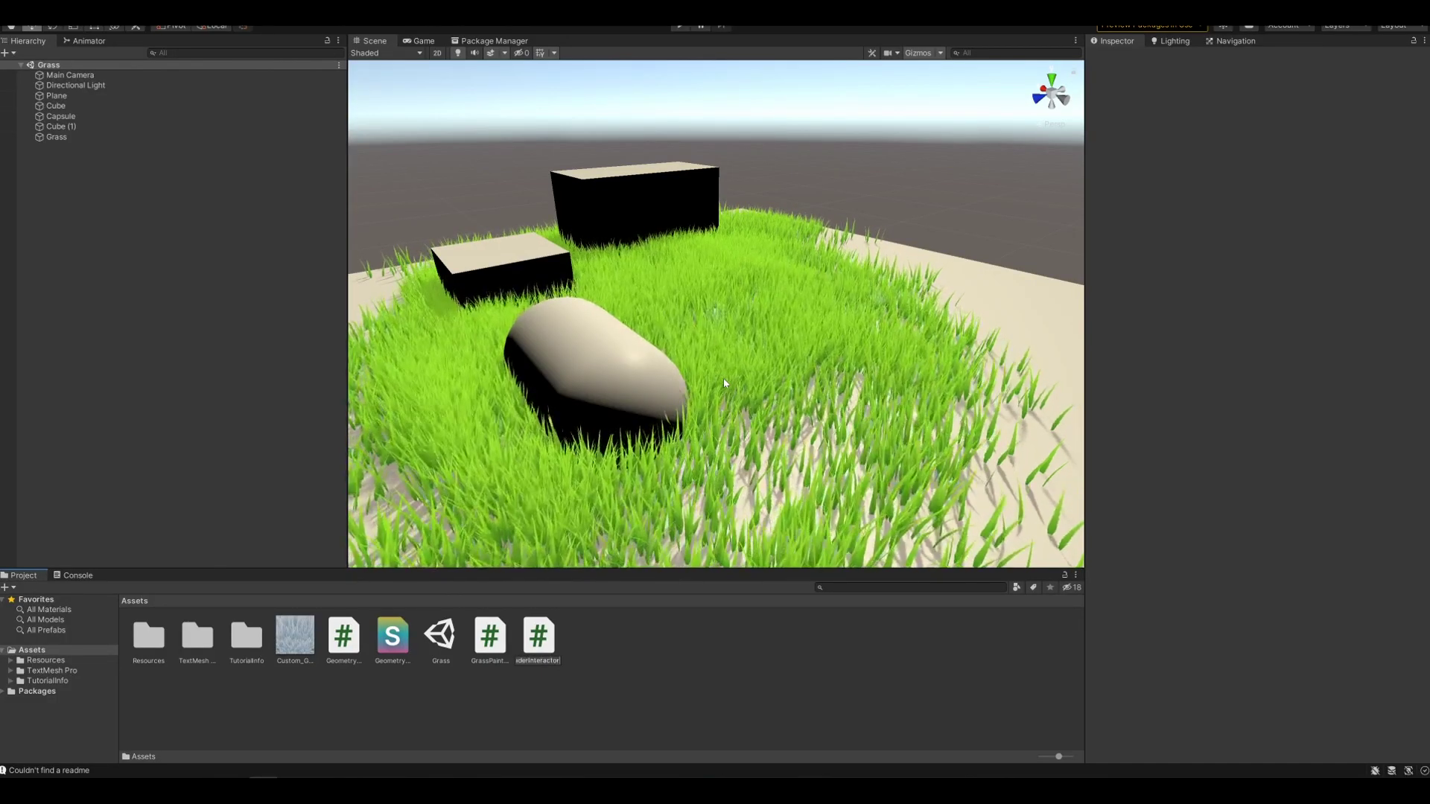
pyautogui.press('Return')
pyautogui.doubleClick(539, 637)
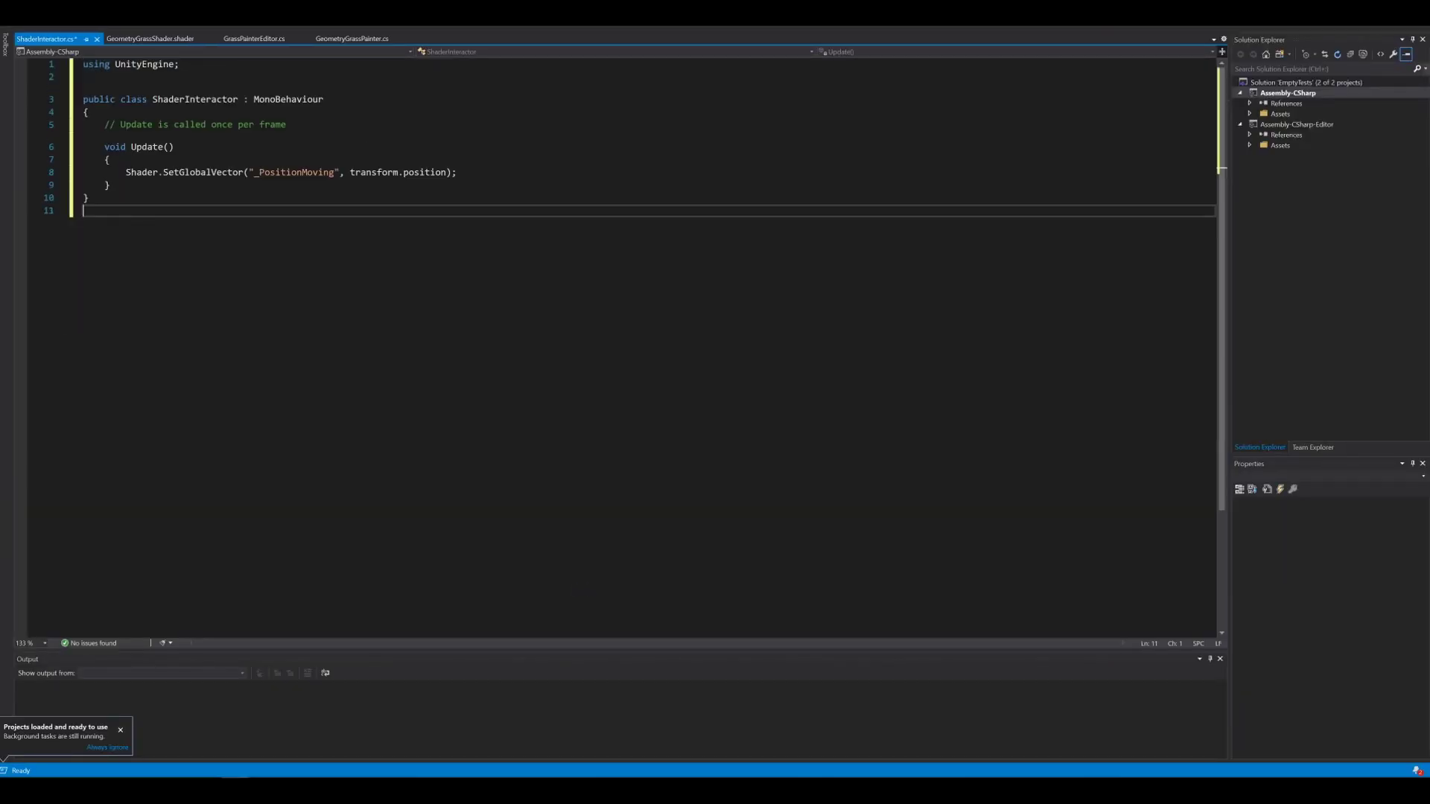
pyautogui.hotkey('alt', 'Tab')
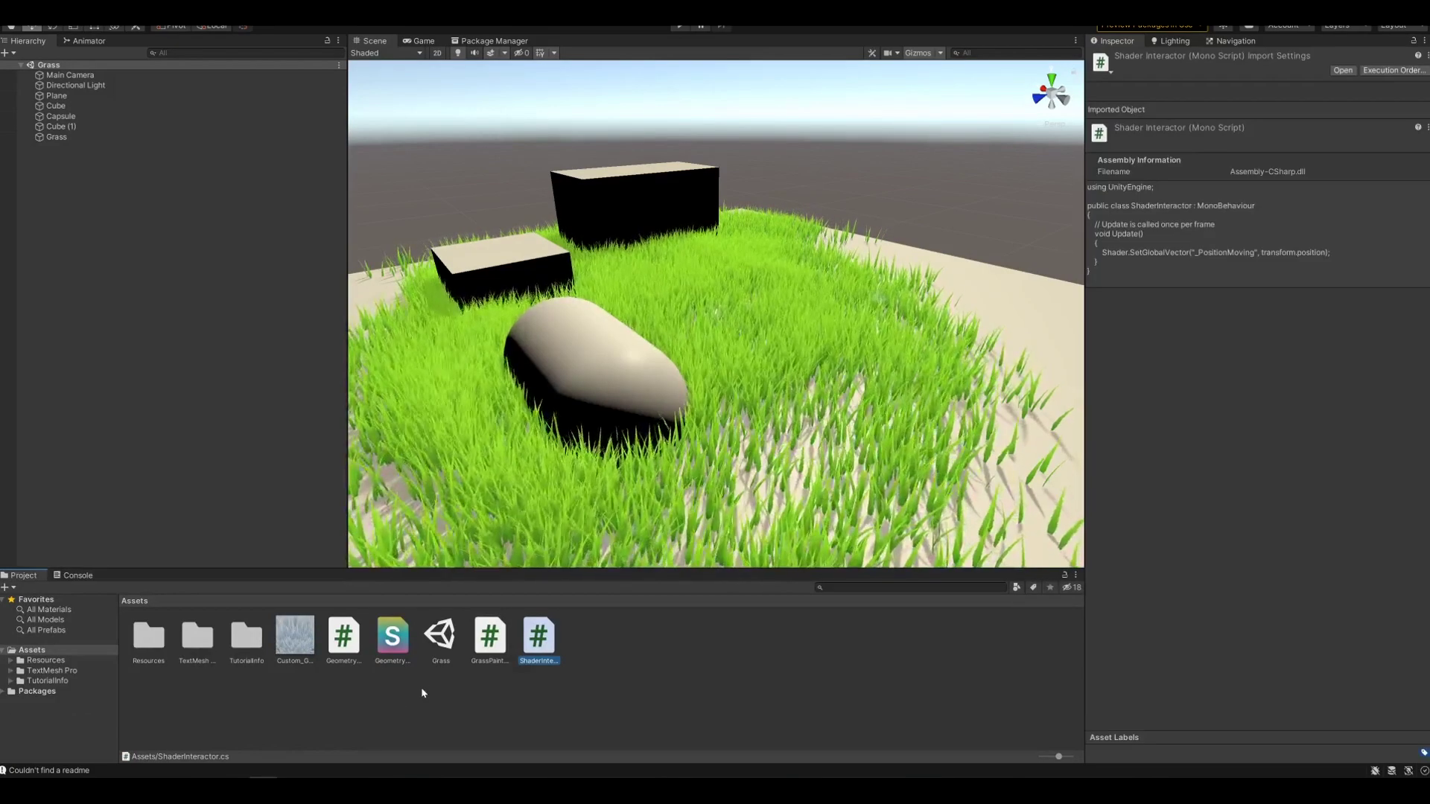
# Create a new capsule and add the Shader Interactor component to it.
pyautogui.rightClick(177, 272)
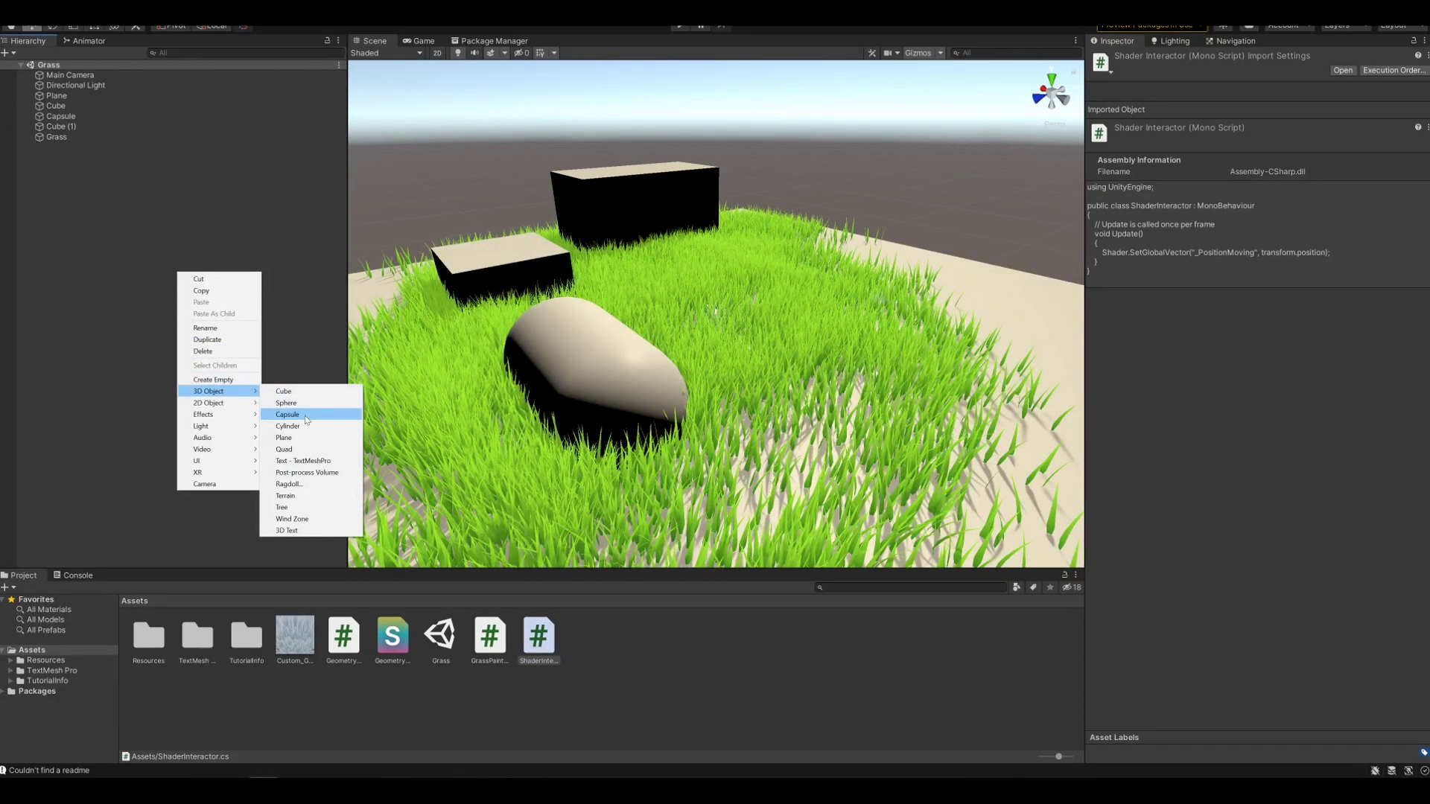
pyautogui.click(306, 415)
pyautogui.click(1249, 539)
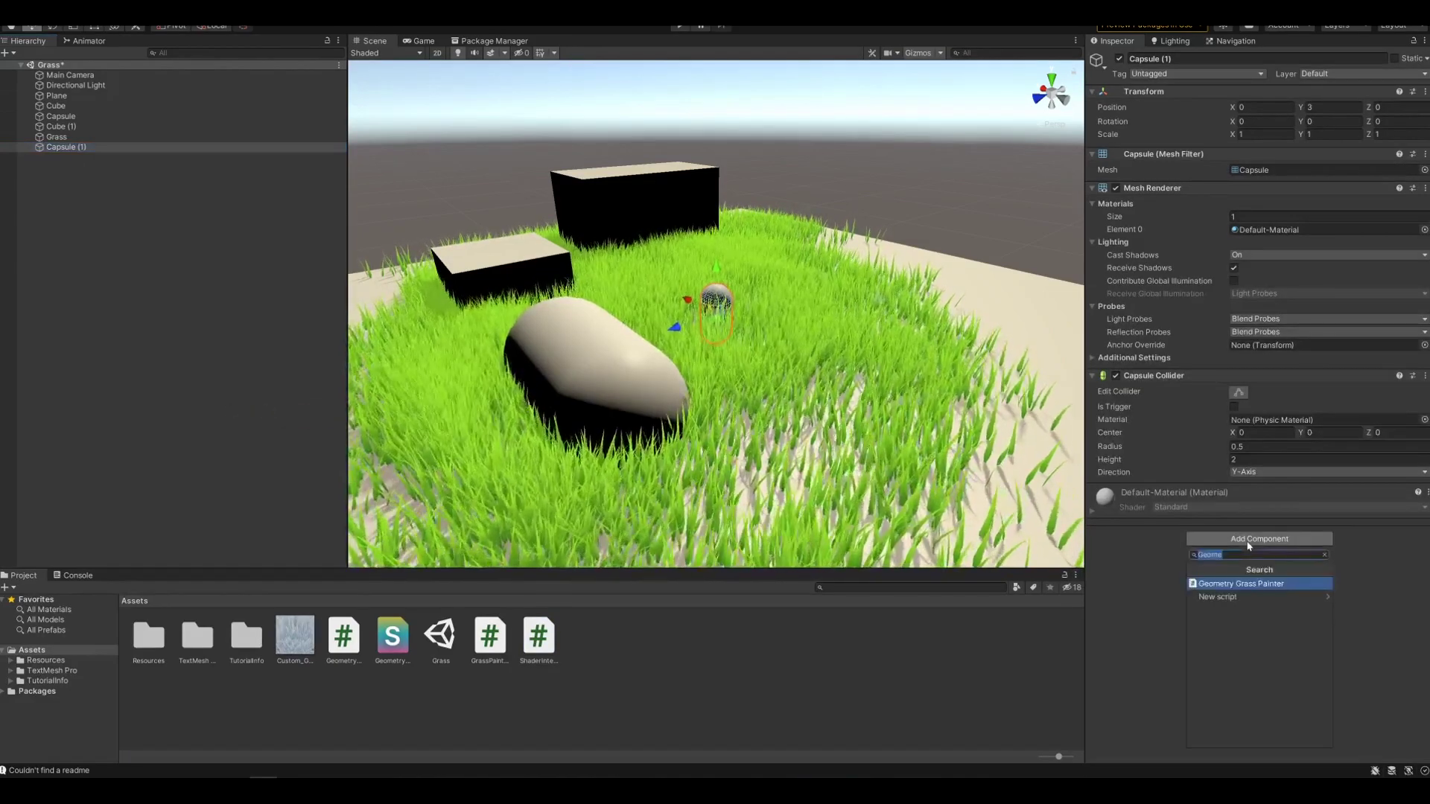
pyautogui.write('shad')
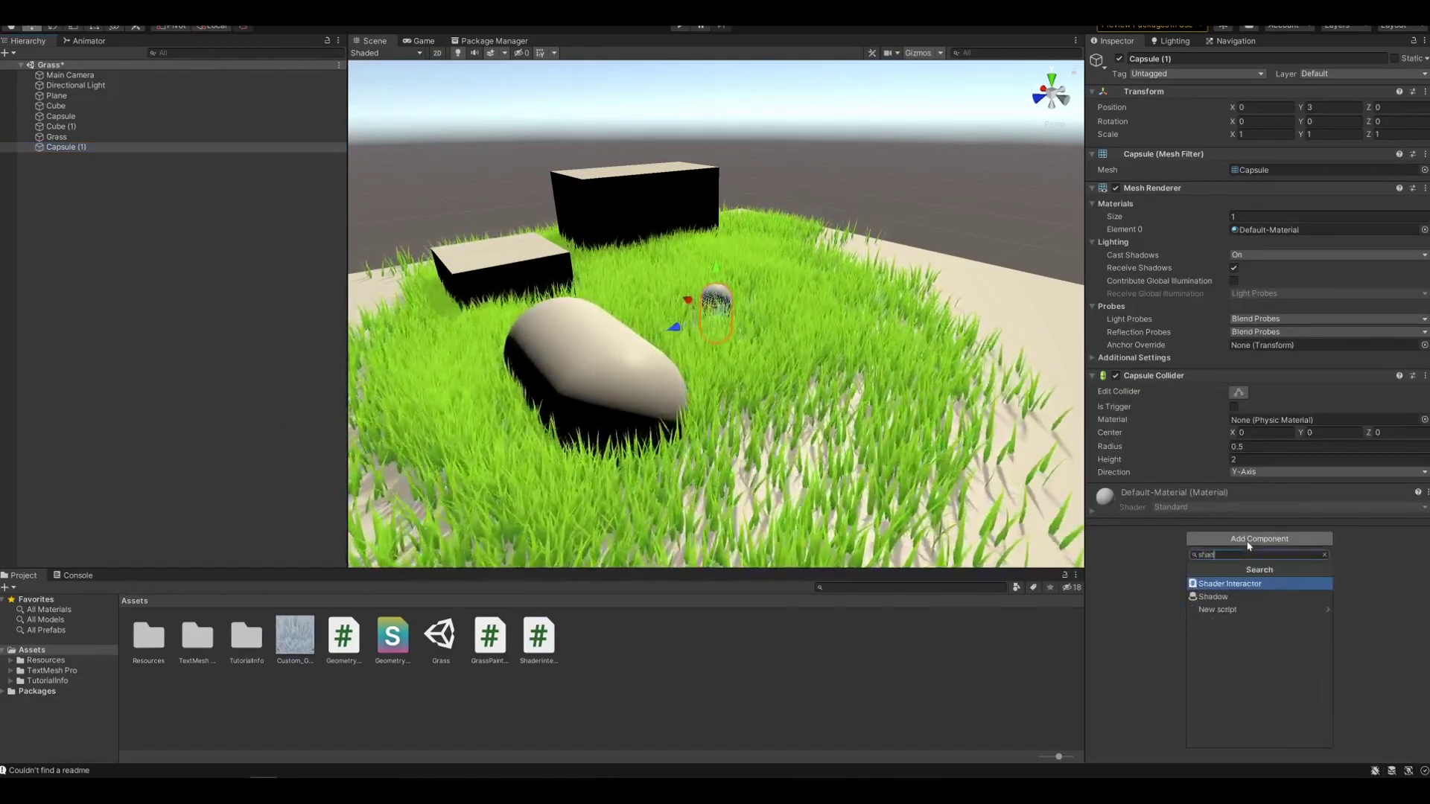
pyautogui.press('Return')
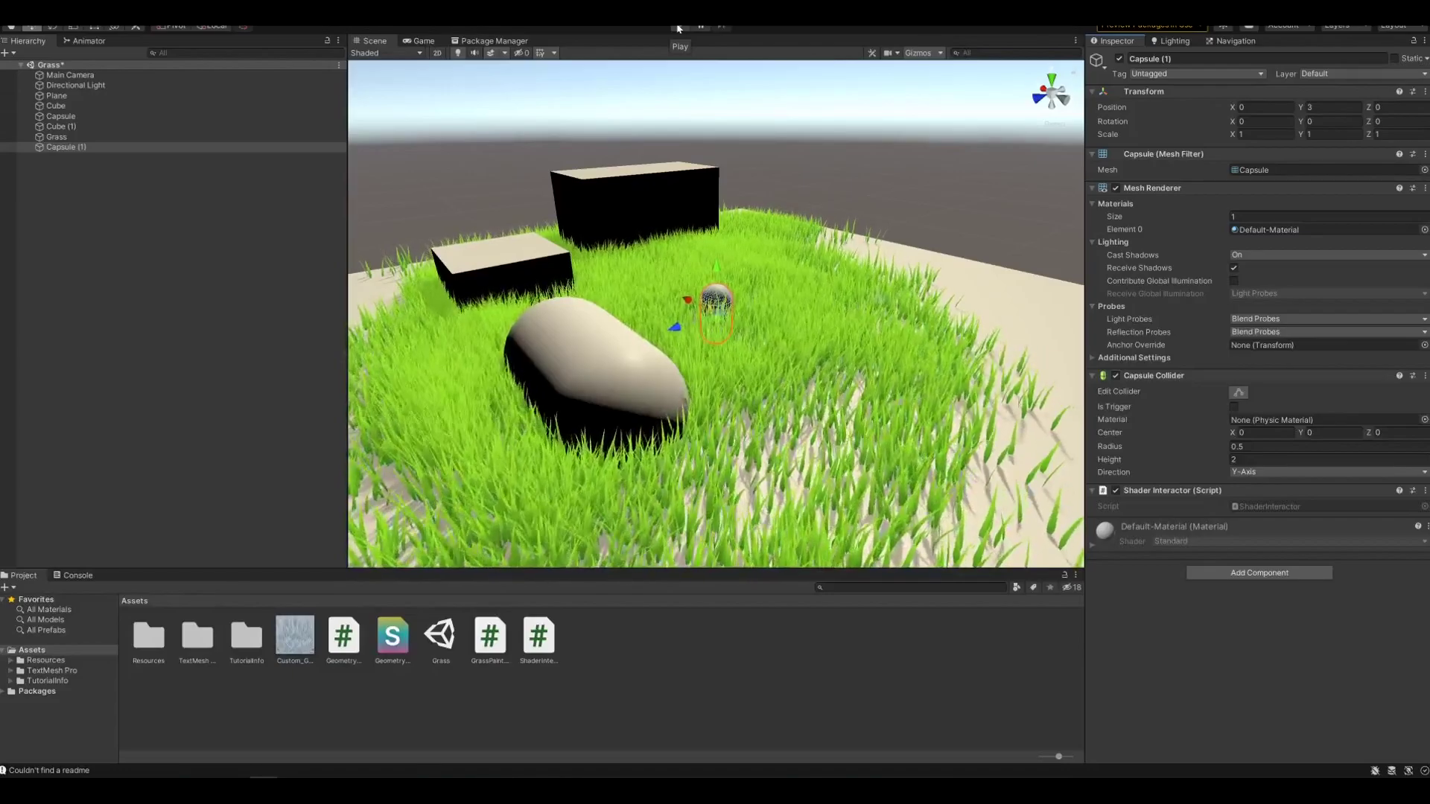
# In Play mode, move the capsule through the grass and set the bending radius to 1.26.
pyautogui.click(677, 27)
pyautogui.press('f')
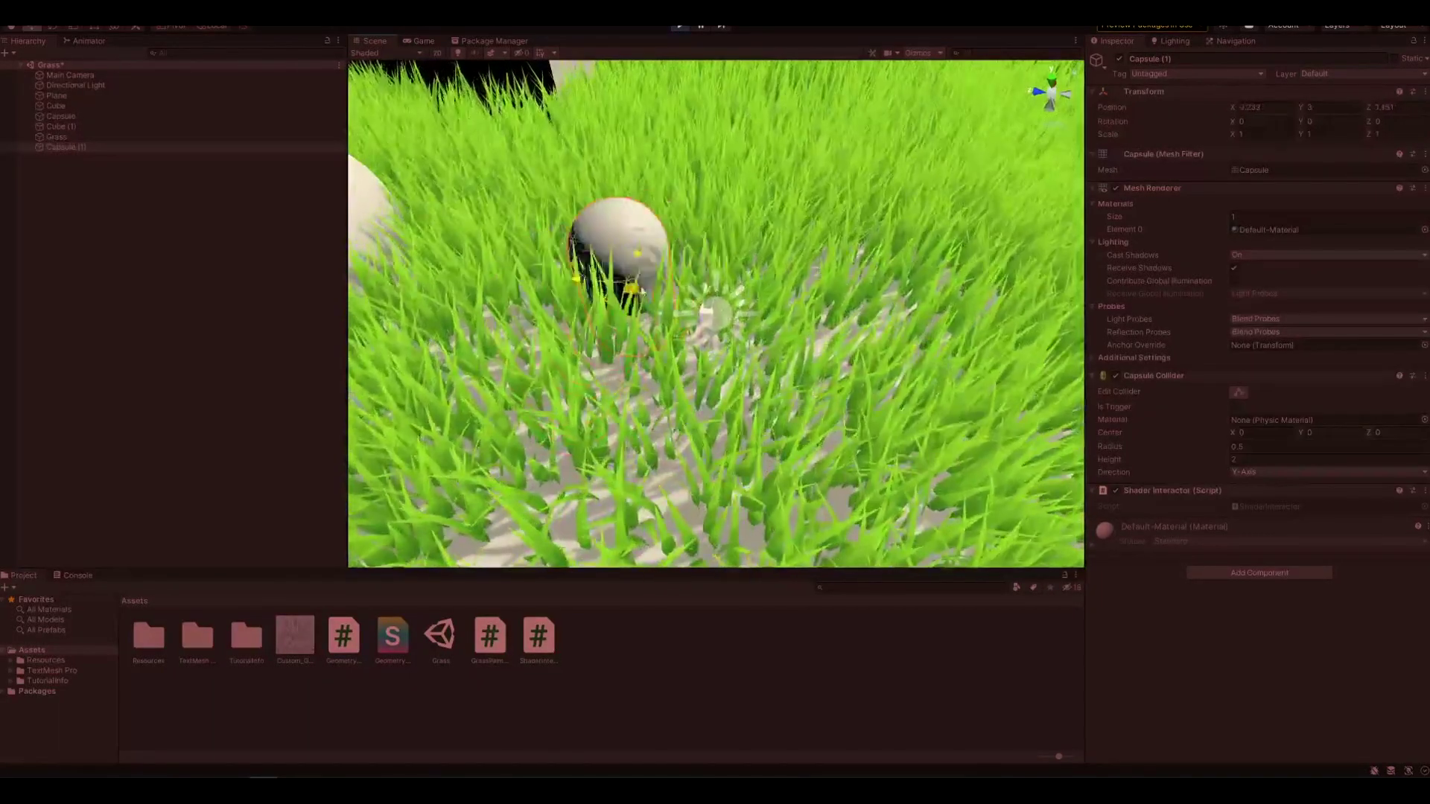
pyautogui.moveTo(619, 290); pyautogui.dragTo(694, 235)
pyautogui.click(931, 477)
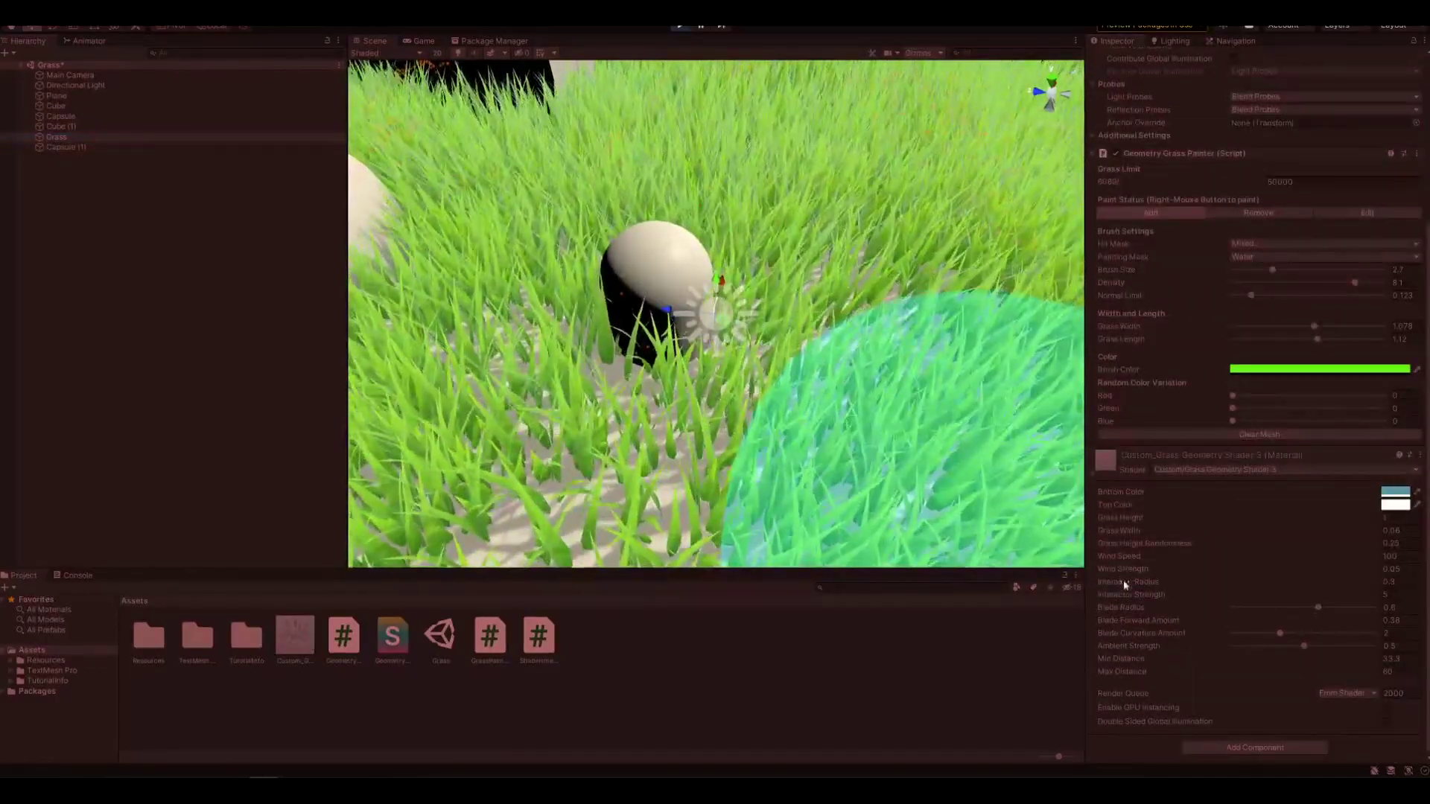
pyautogui.moveTo(1124, 584); pyautogui.dragTo(1248, 613)
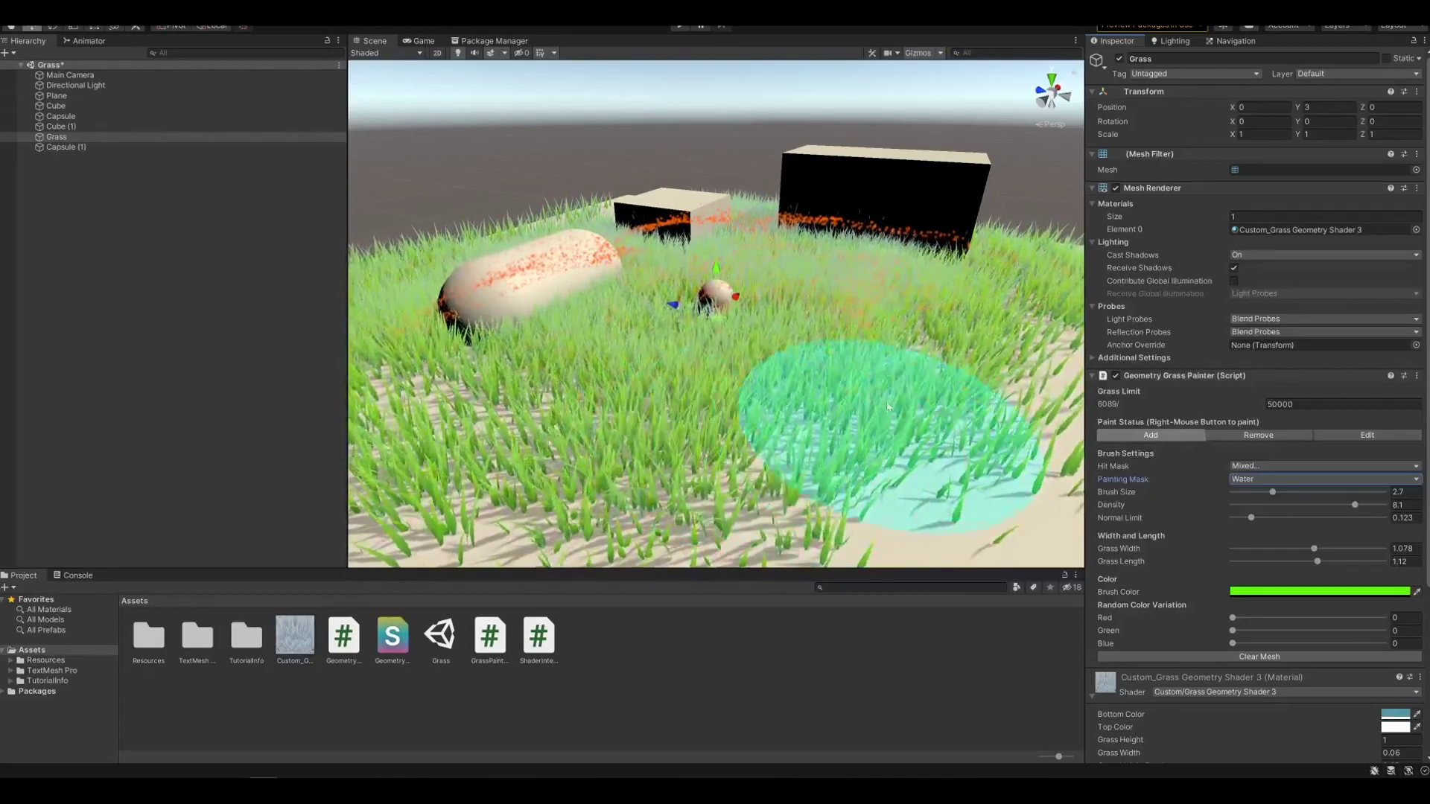
pyautogui.click(998, 456)
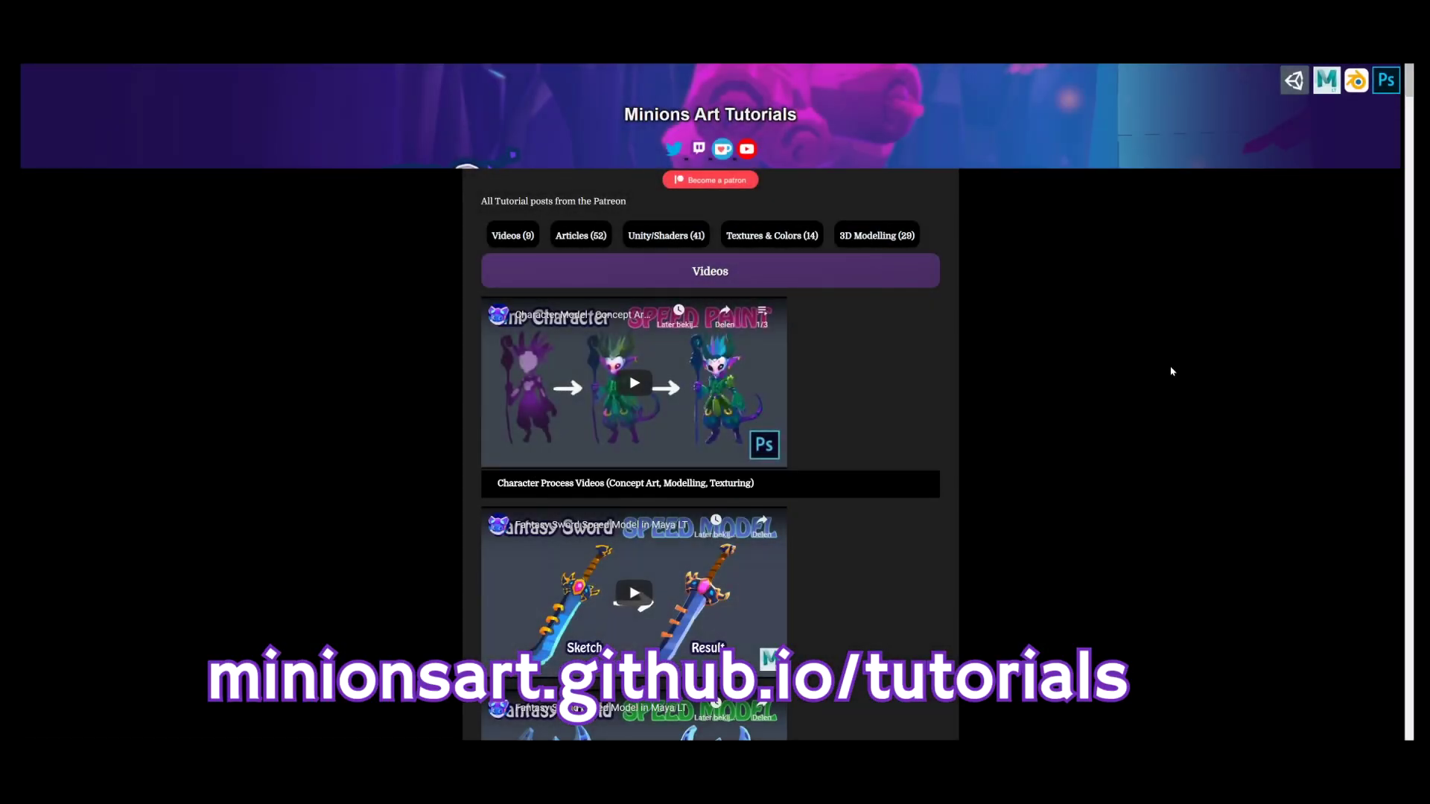
# Scroll the Minions Art tutorials page down to Textures posts like Gradient Tricks and Handpainted Rock.
pyautogui.scroll(-20, 1166, 367)
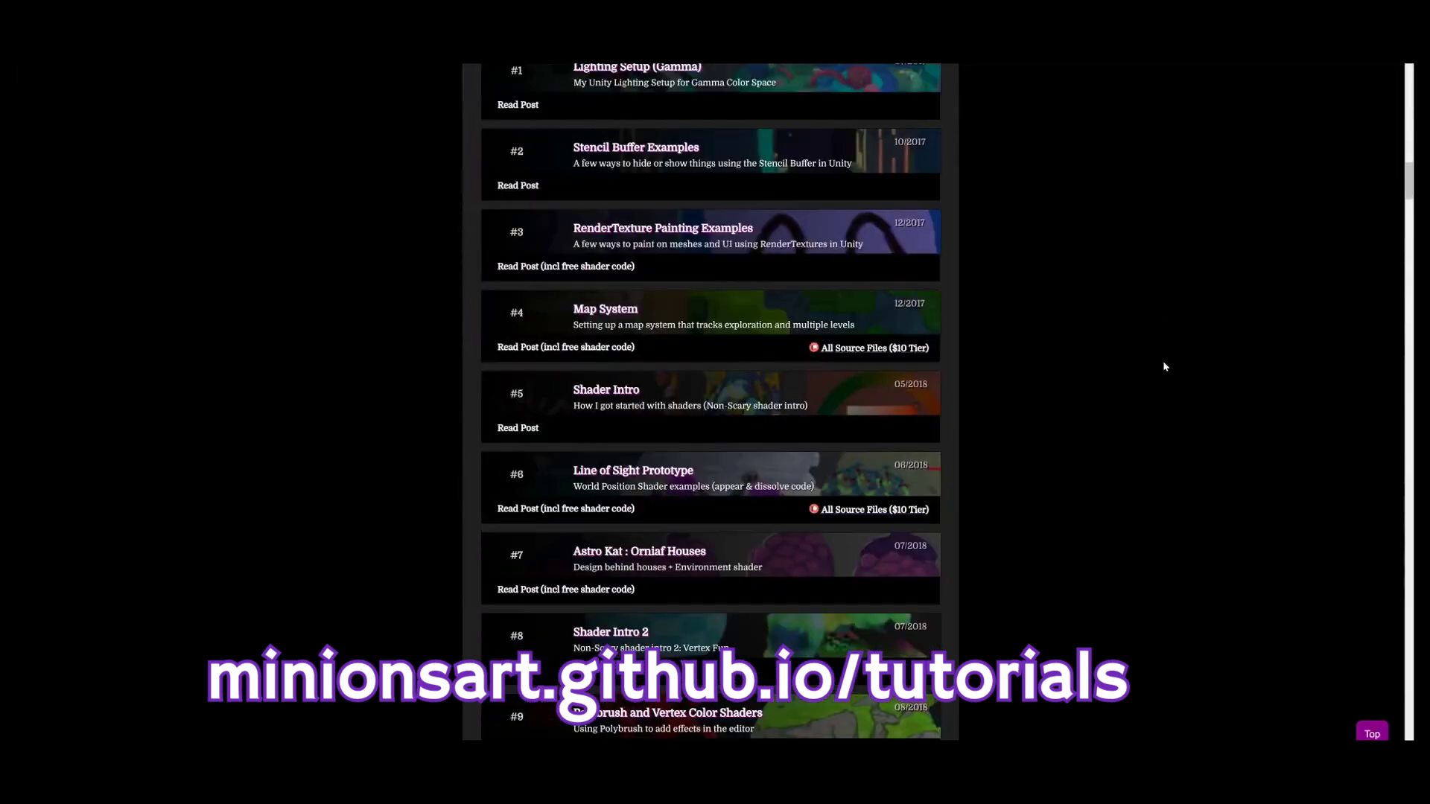
pyautogui.scroll(-20, 1168, 372)
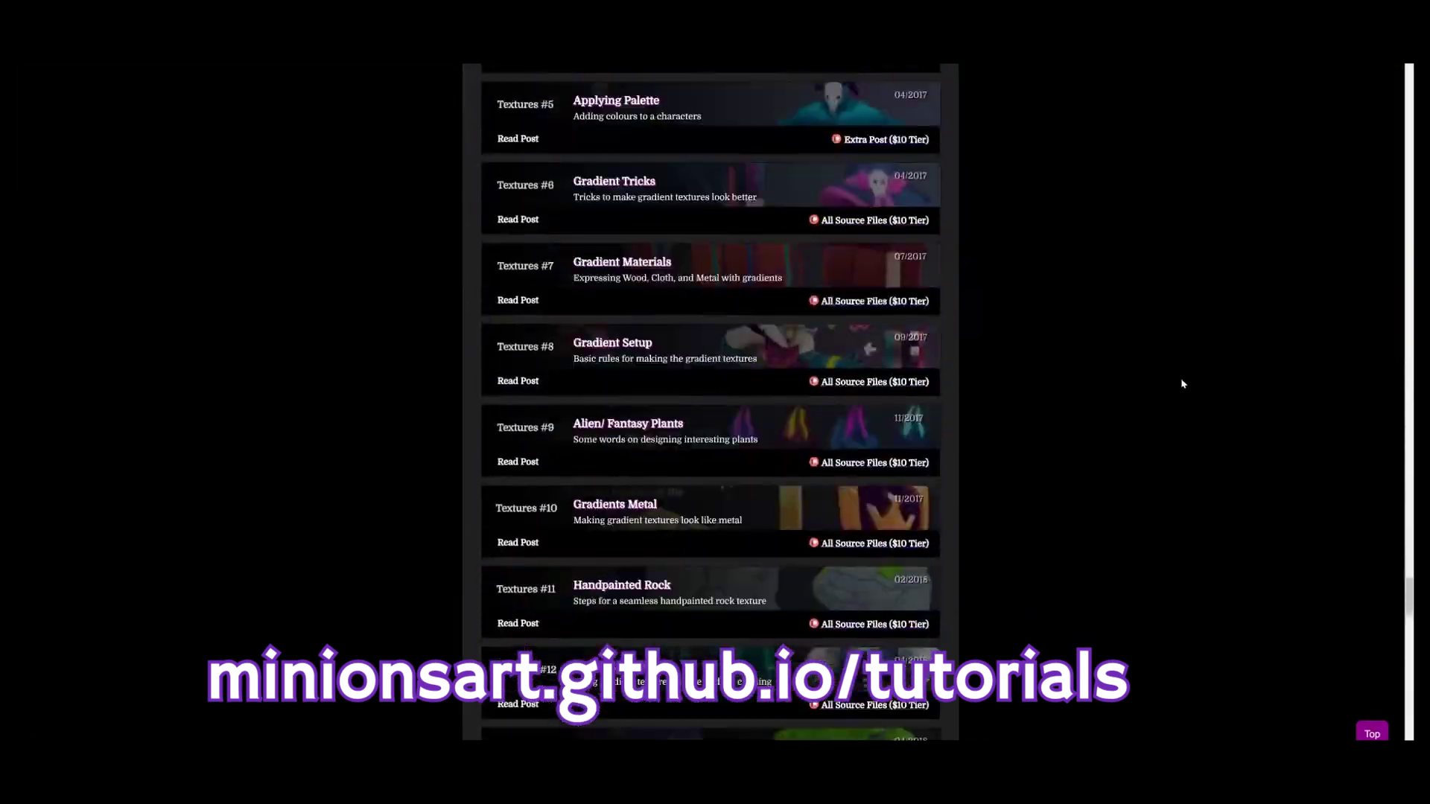